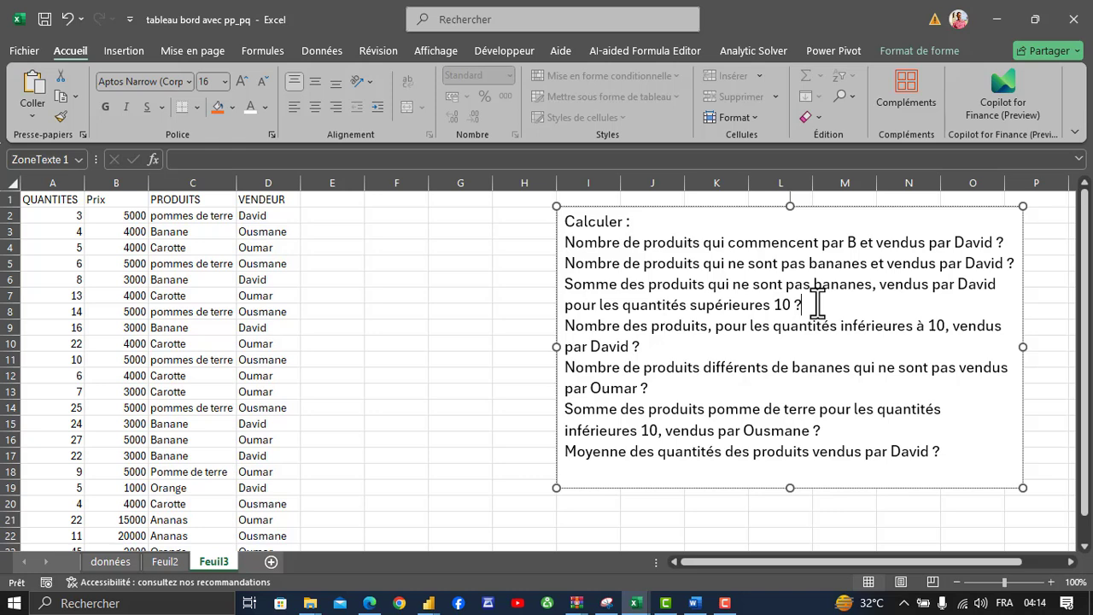
Examine the calculation questions in the text box and the quantity, price, product and seller data.
left_click_drag(803, 305, 573, 243)
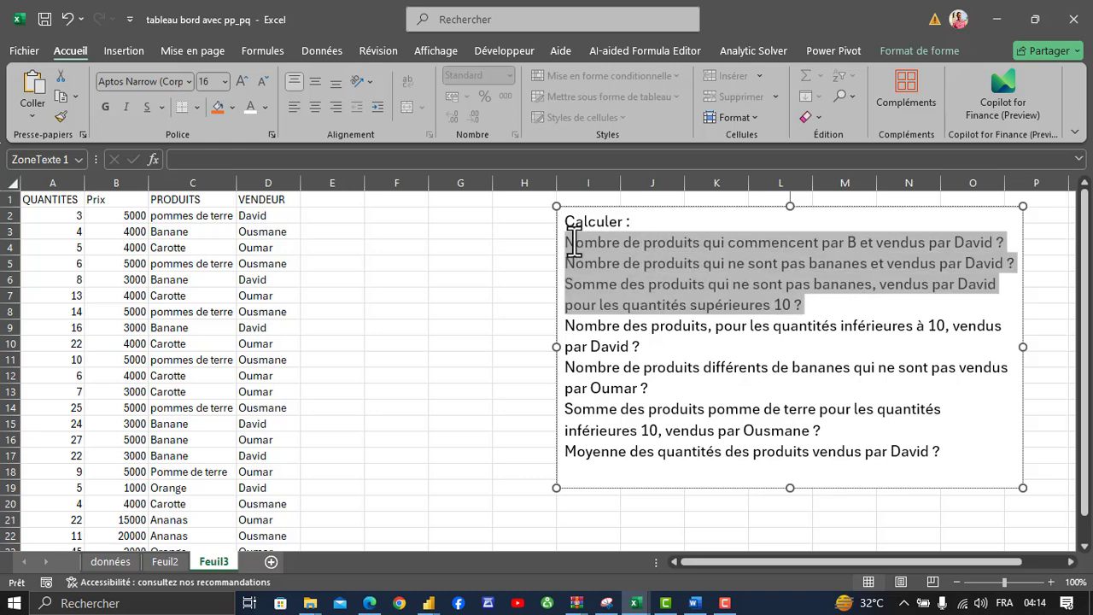
left_click(633, 348)
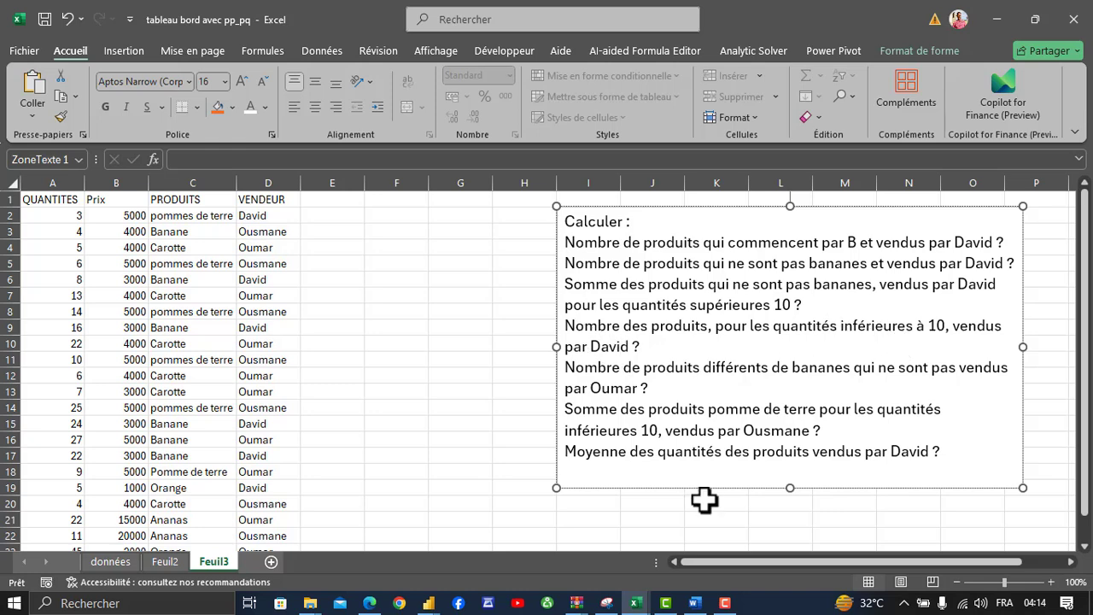
left_click(162, 286)
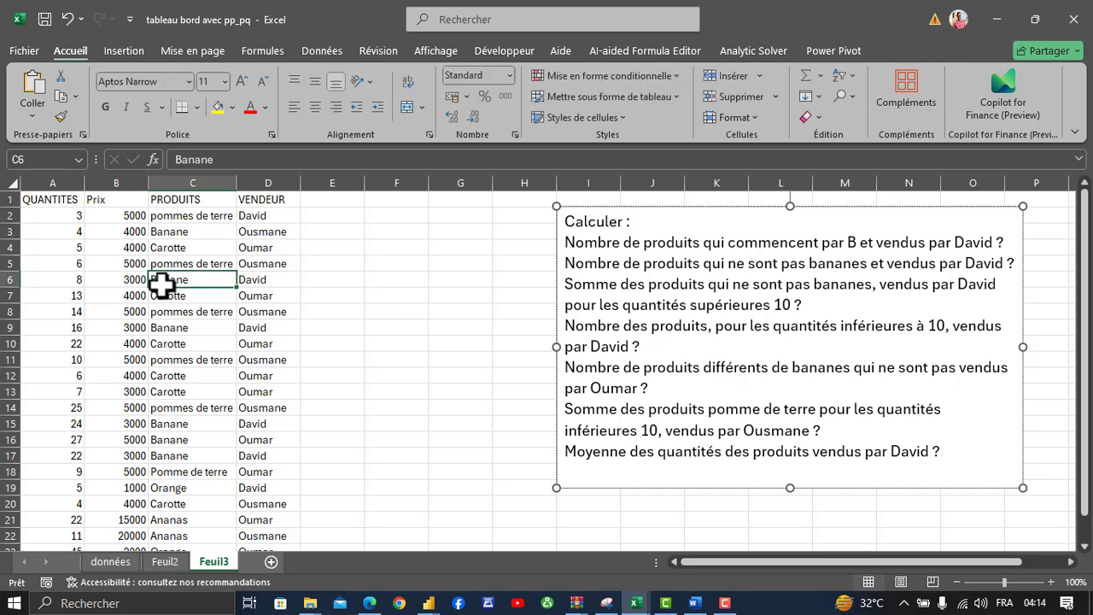
left_click(111, 268)
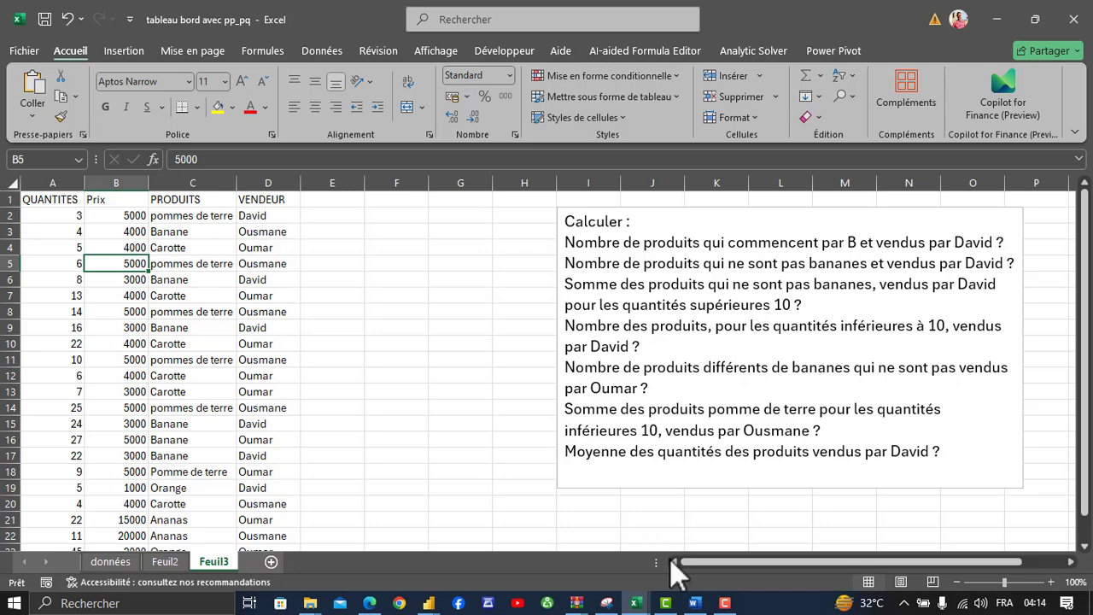
left_click(731, 605)
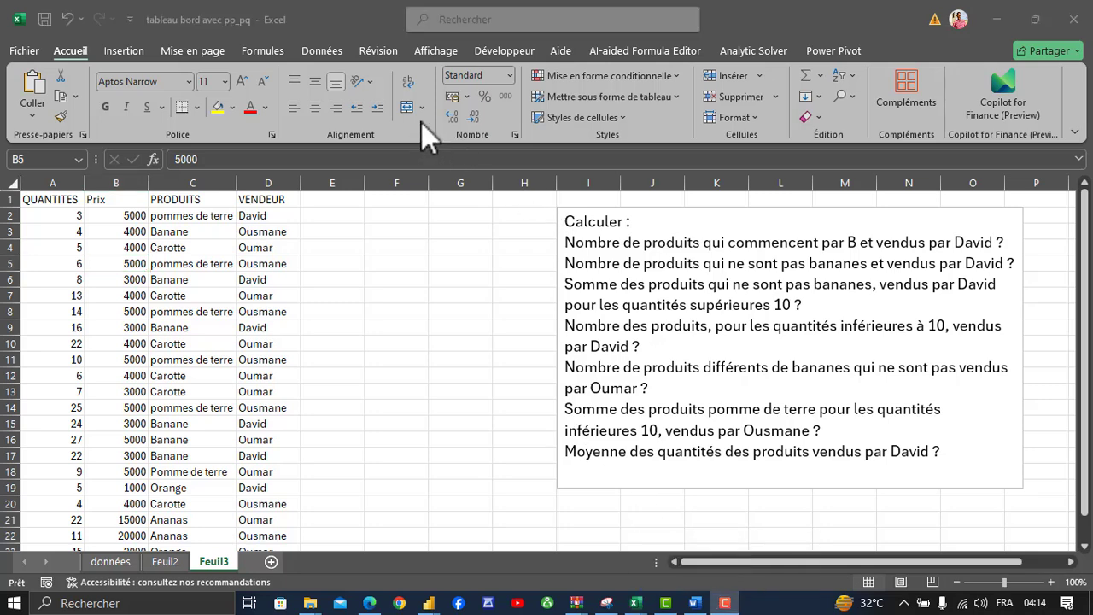
left_click(194, 279)
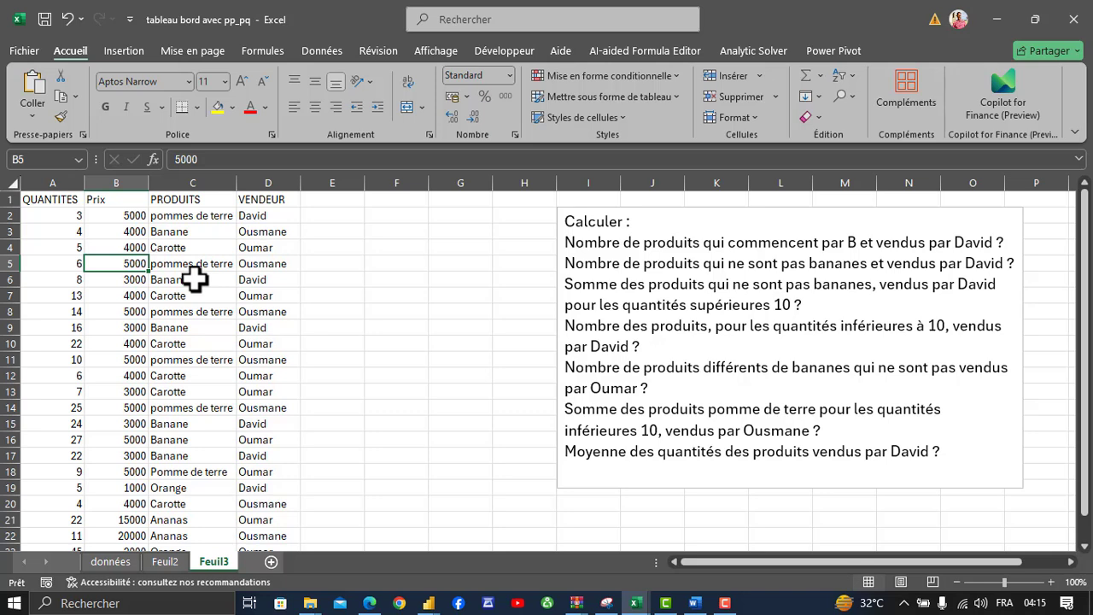
left_click(164, 245)
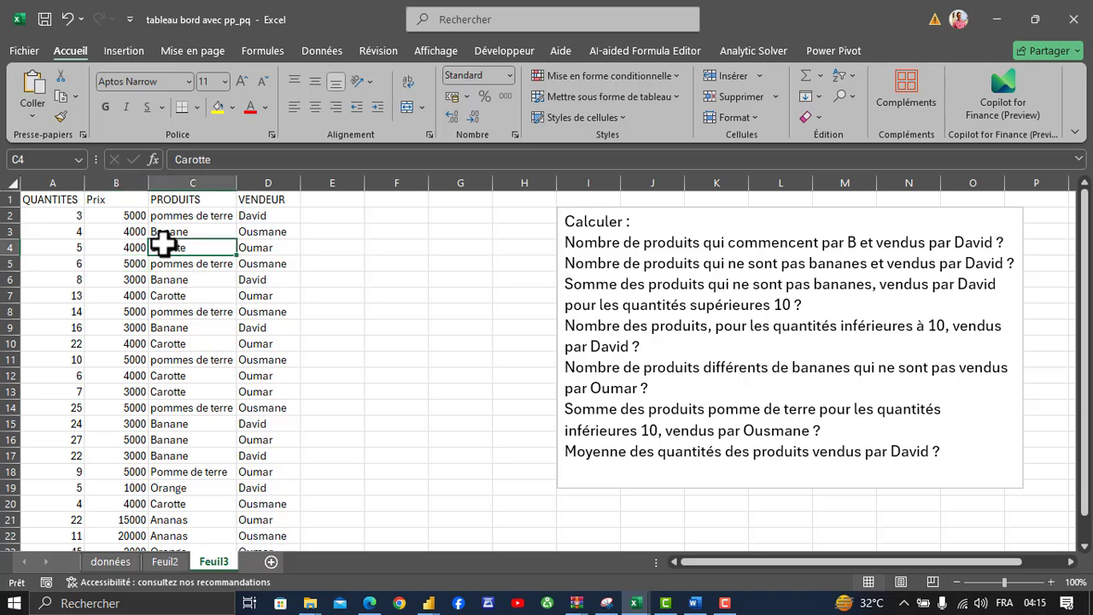
left_click(145, 308)
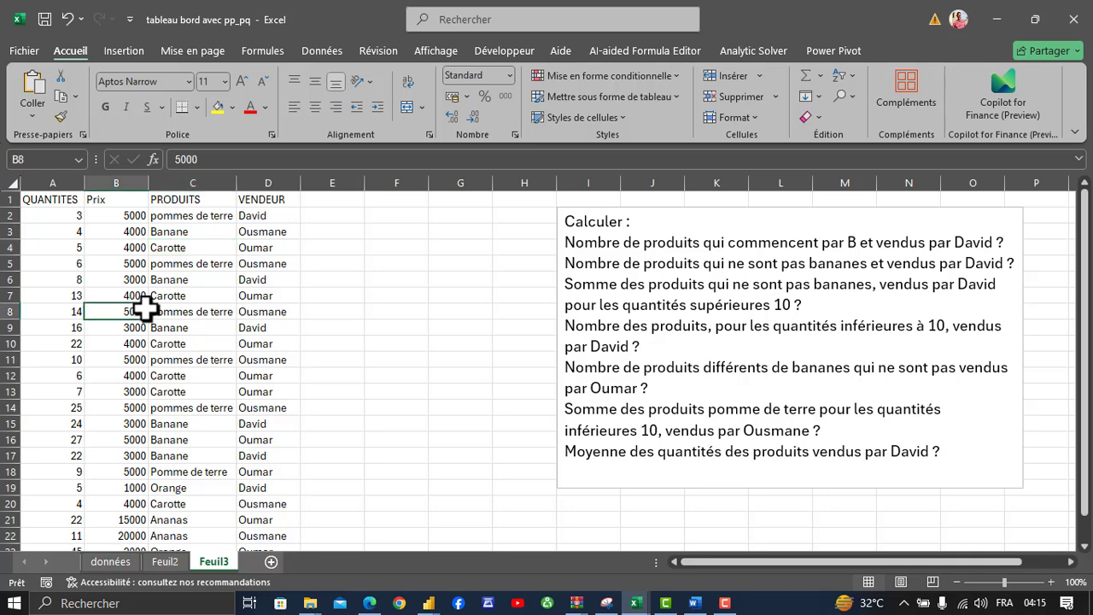
Convert the data range A1:D23 on Feuil3 into a table with headers.
left_click(1051, 582)
left_click(1051, 582)
left_click(1051, 582)
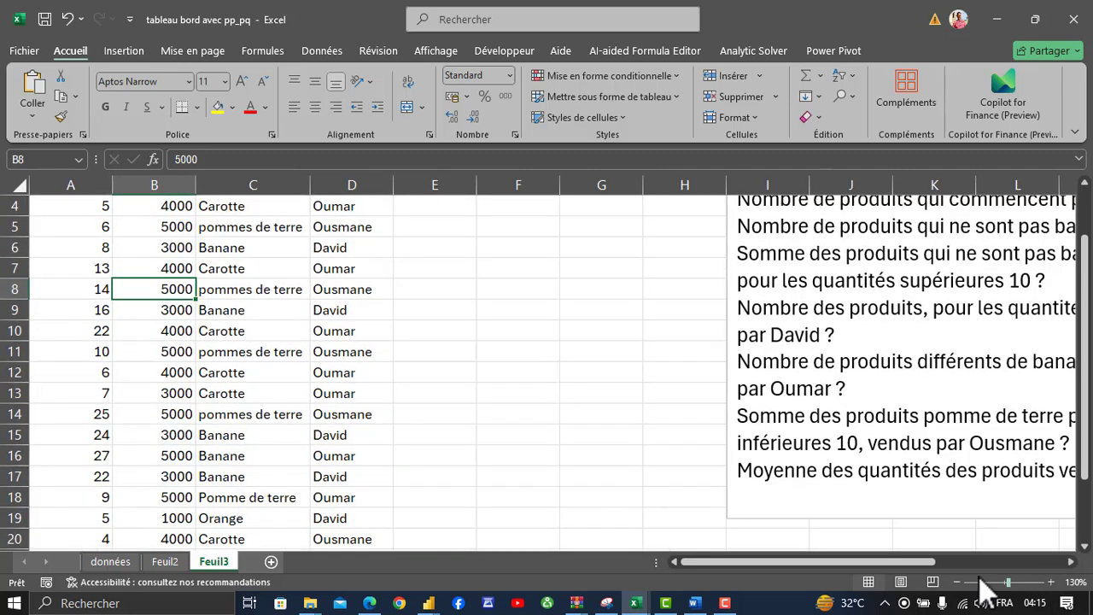
left_click(1051, 583)
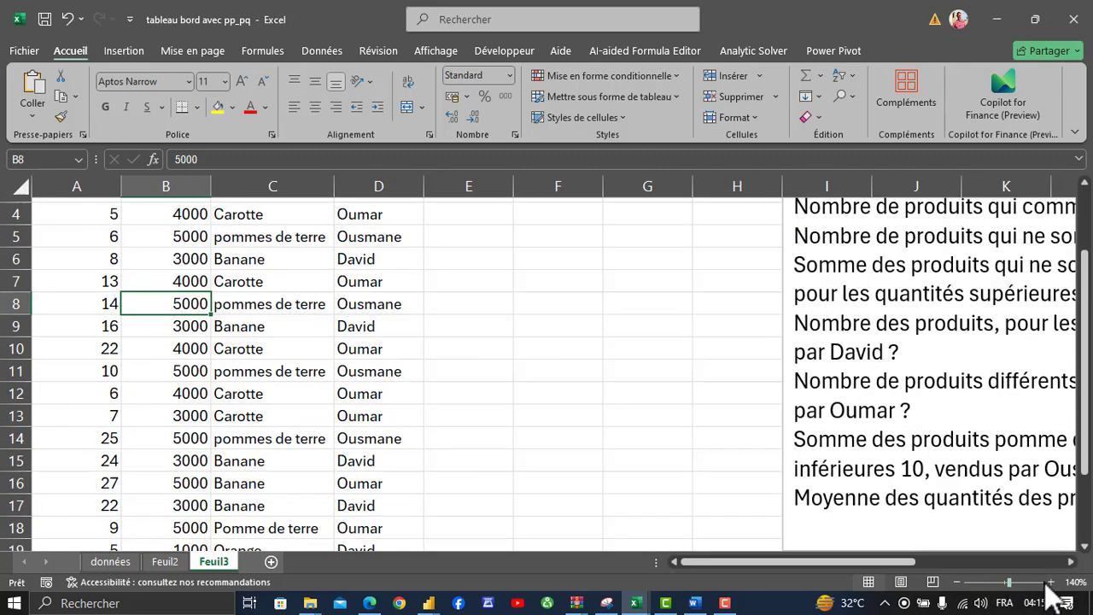
left_click(1051, 582)
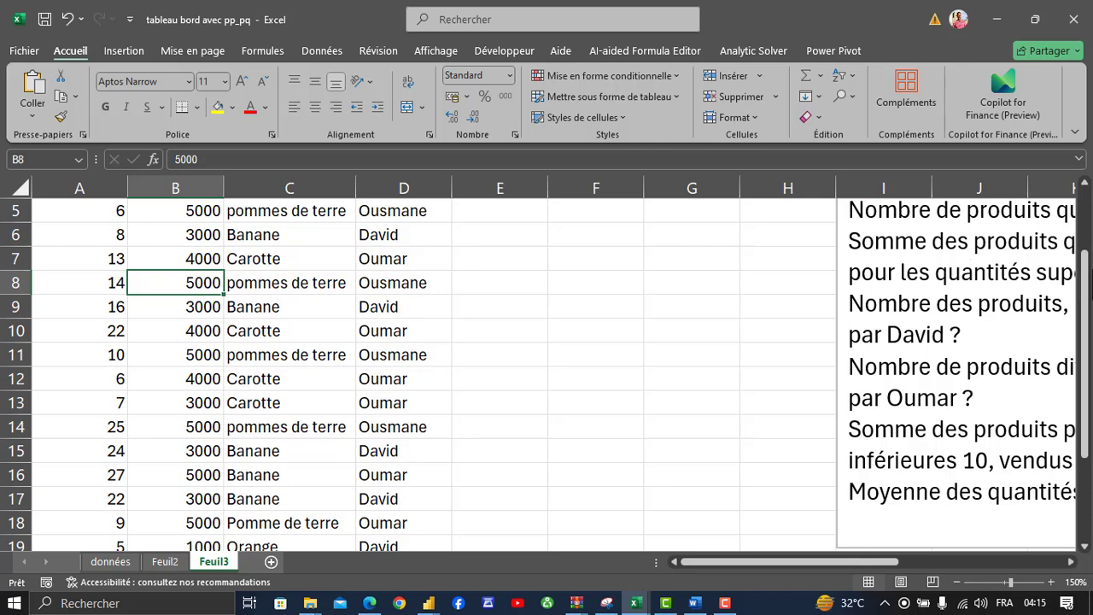
scroll(1025, 256, "up", 2)
left_click(313, 321)
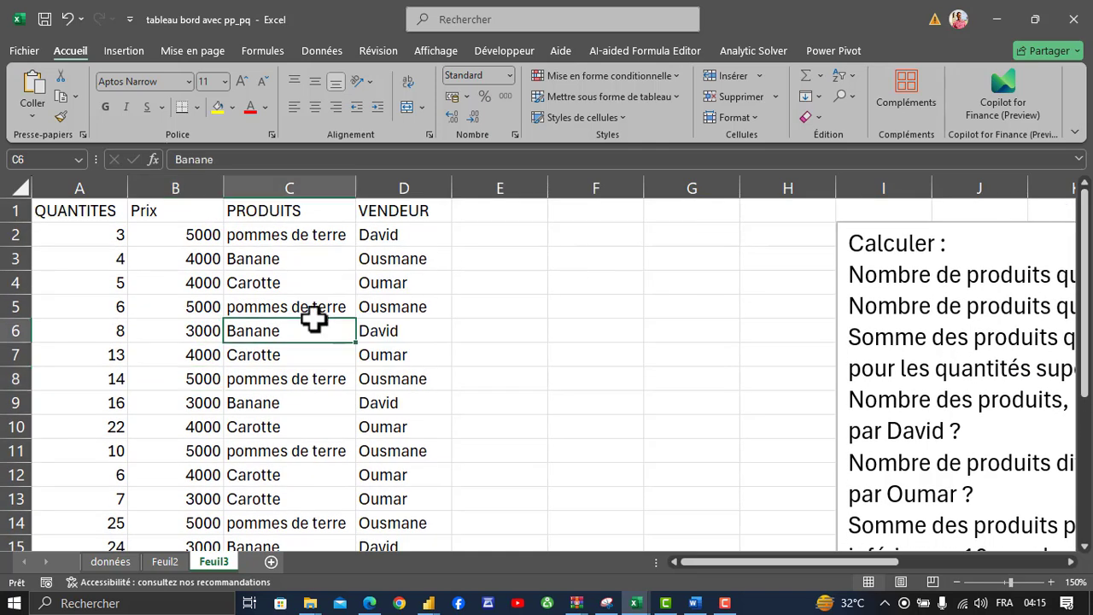
key("ctrl+t")
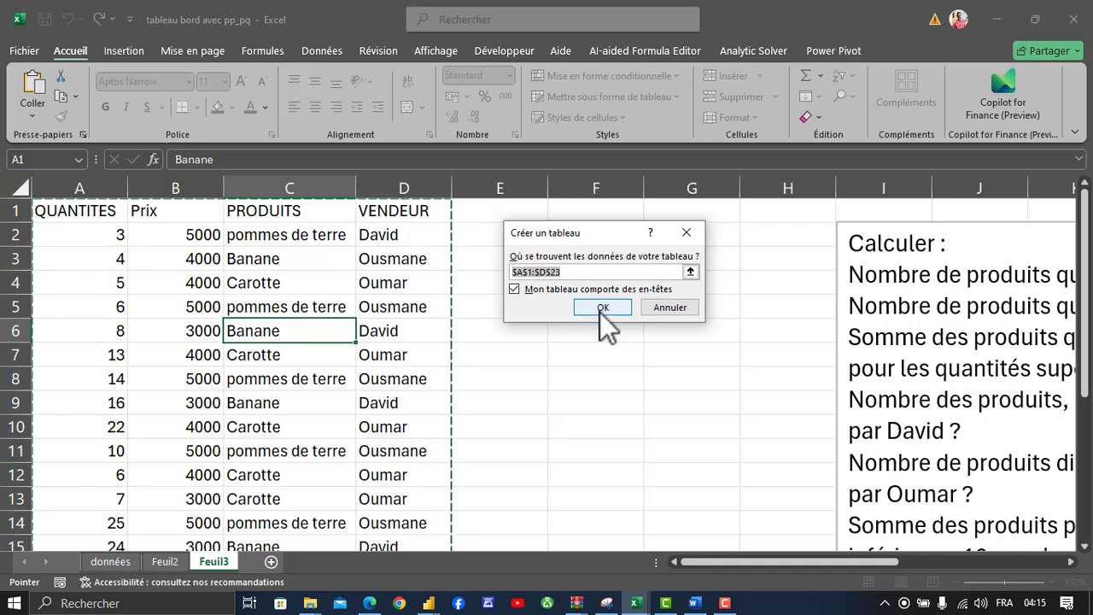
left_click(603, 309)
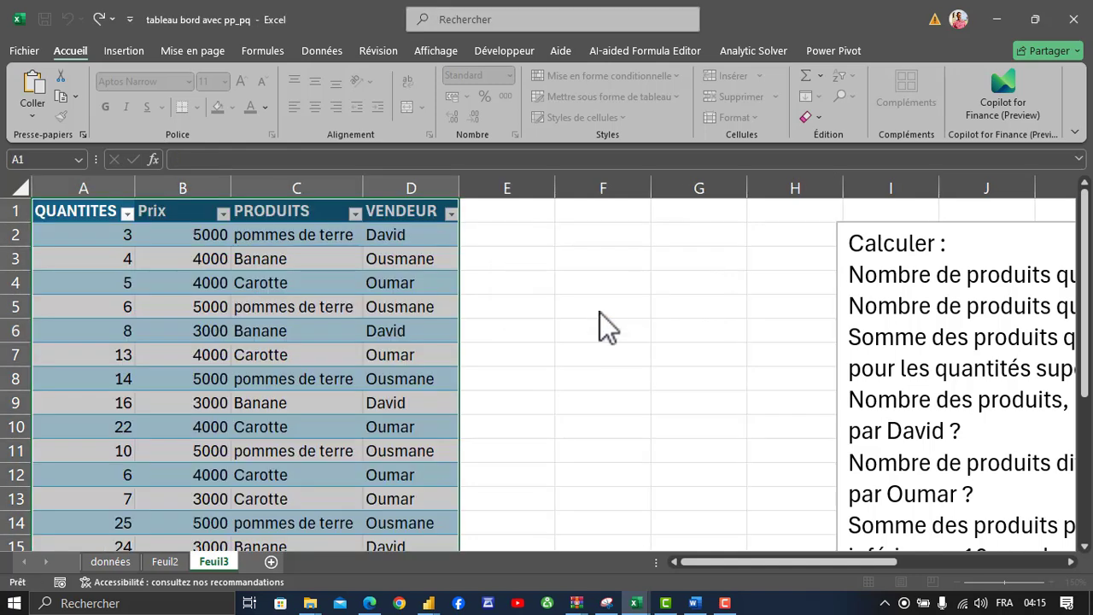
left_click(281, 333)
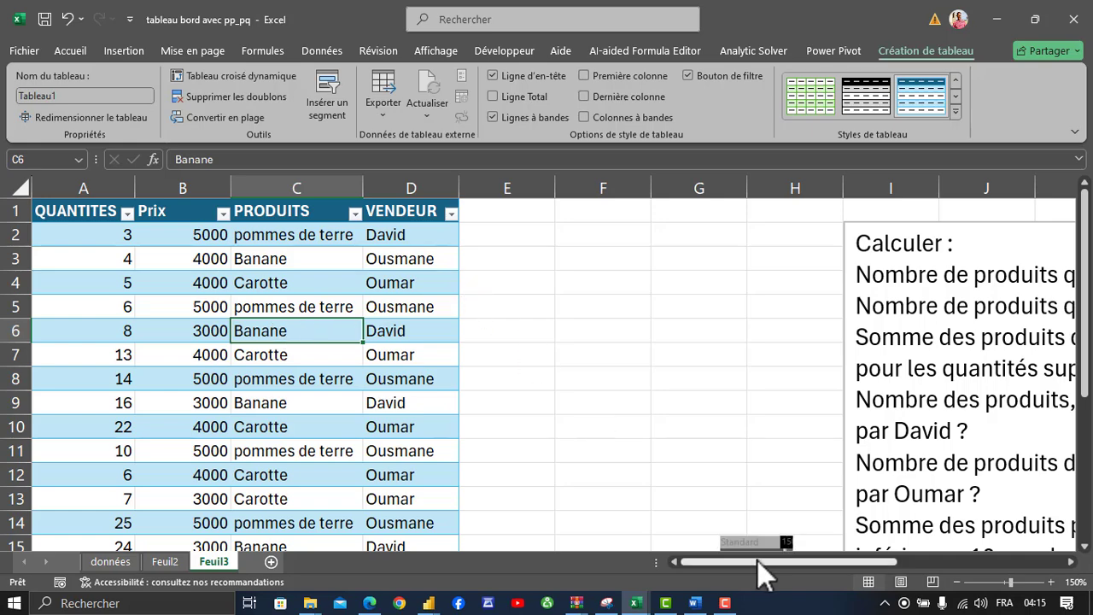
Label cell F7 with "prod<10 par" followed by the first name of the seller in the matching question.
left_click_drag(757, 560, 891, 561)
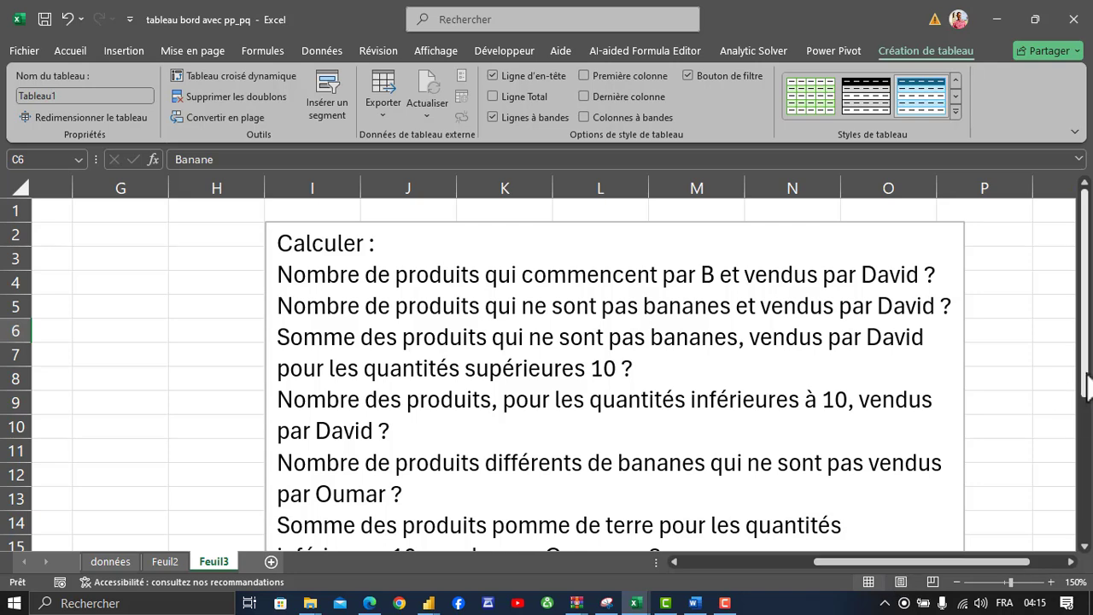
left_click_drag(1085, 384, 1084, 437)
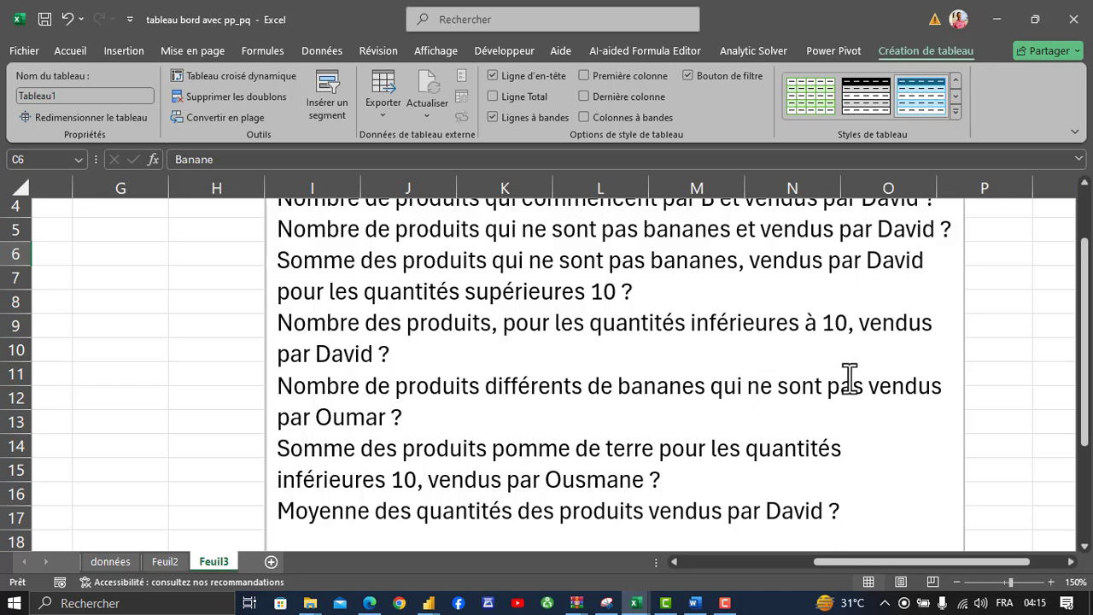
left_click_drag(844, 563, 657, 556)
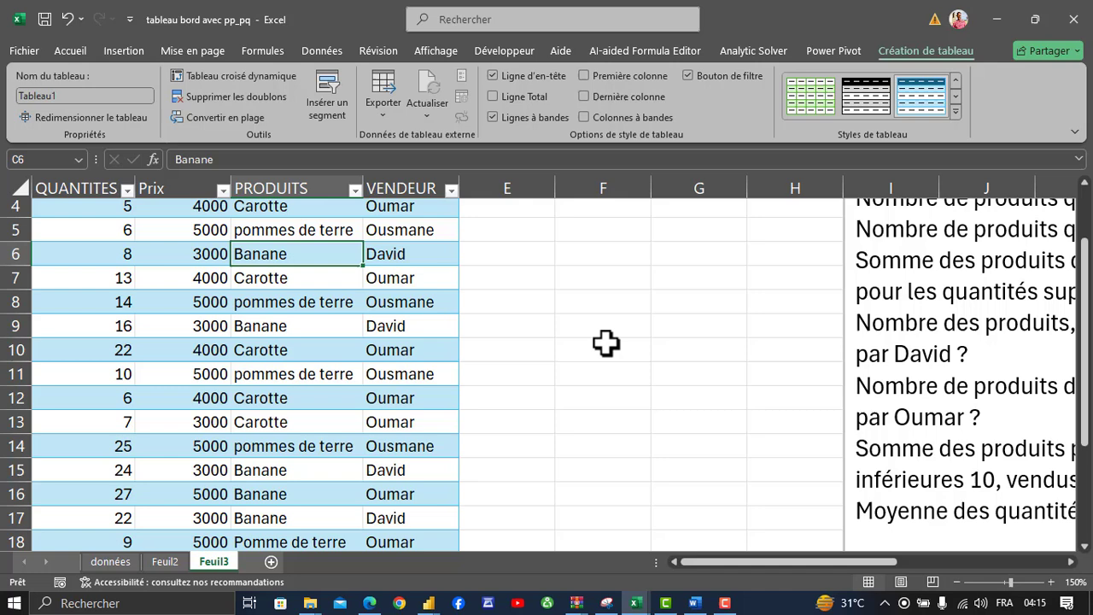
left_click(583, 283)
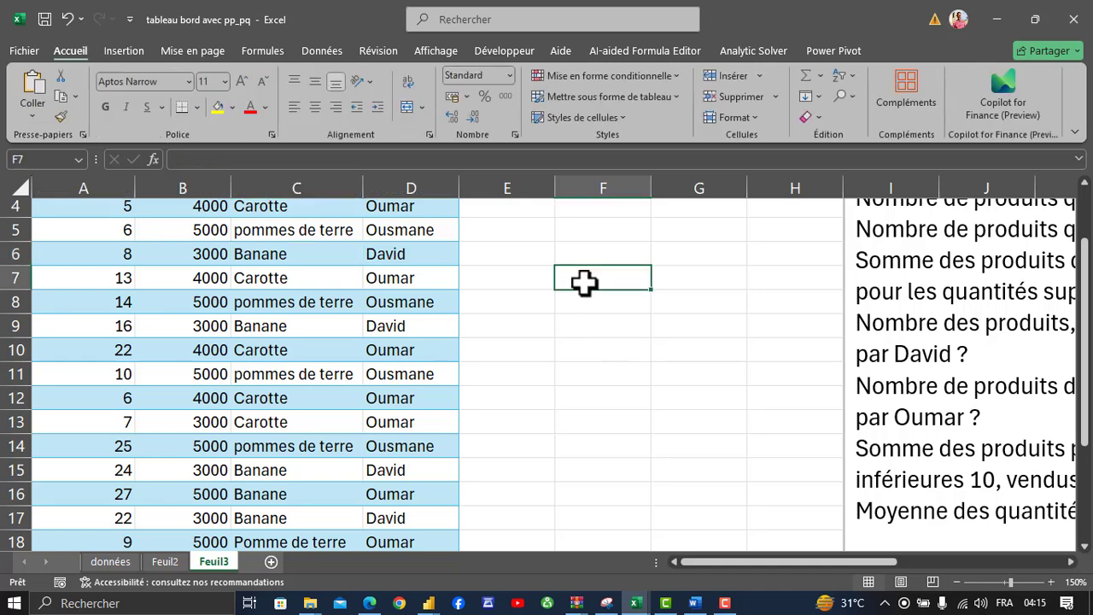
type("prod")
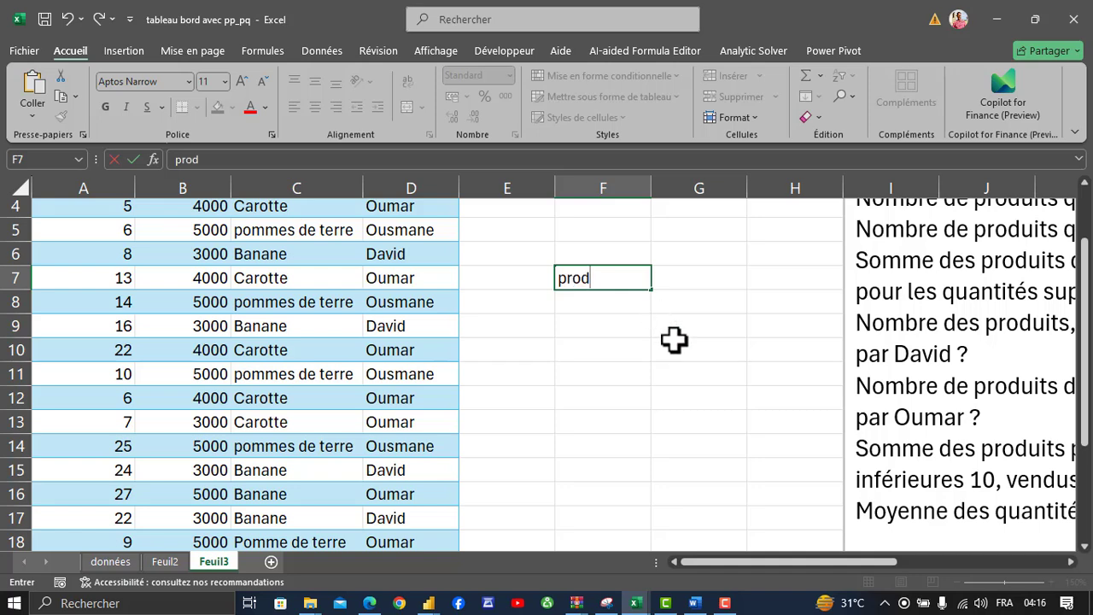
key("alt+shift")
type("rod<1")
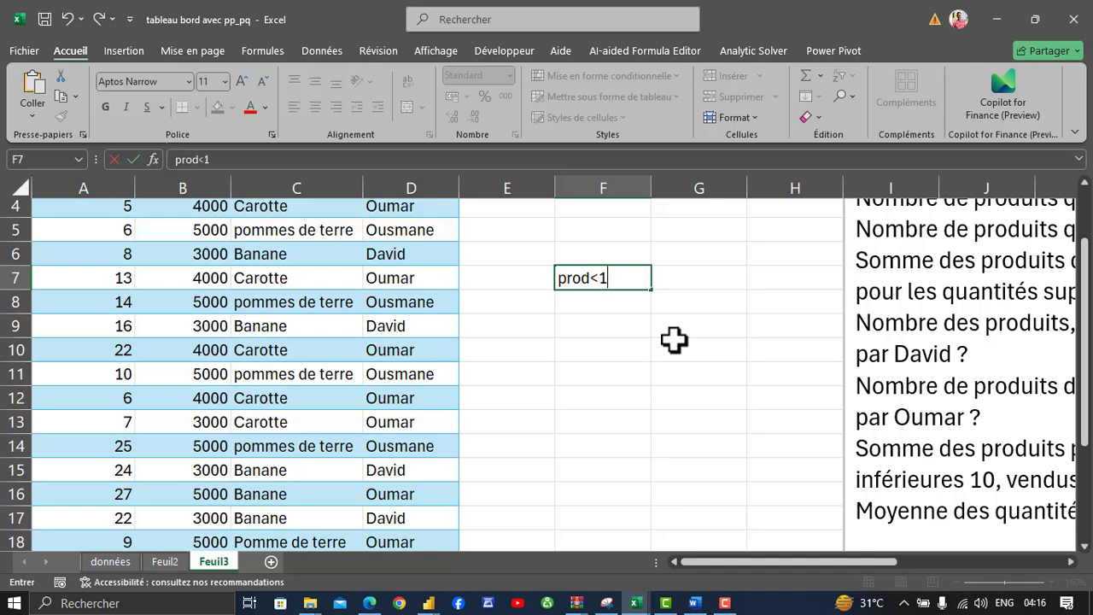
type("0 pqr")
type("da")
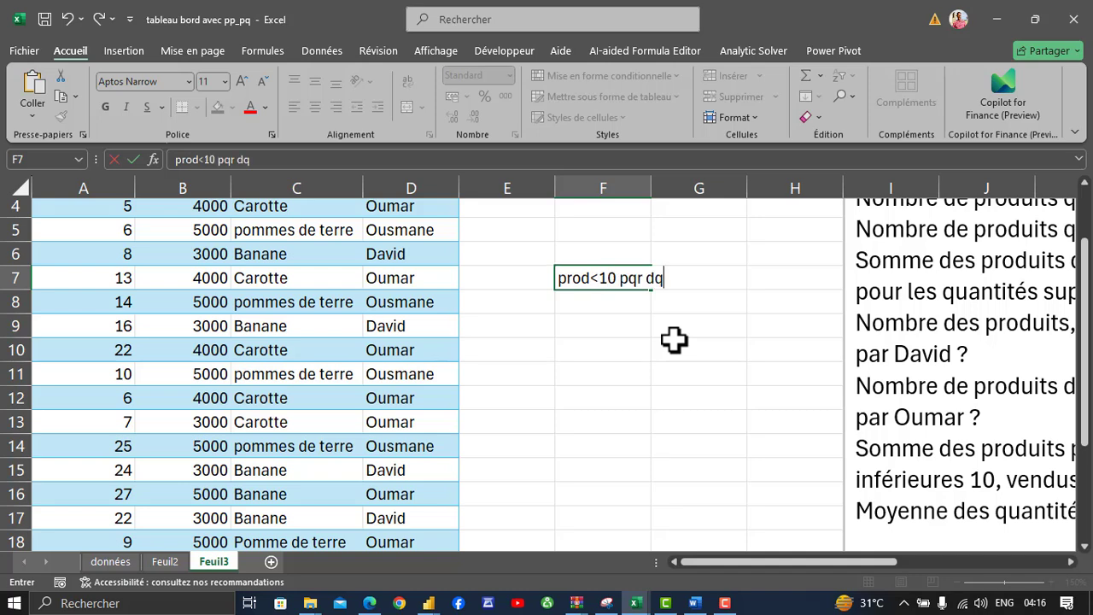
key("BackSpace")
key("BackSpace")
type("q")
key("BackSpace")
type("ar david")
key("Tab")
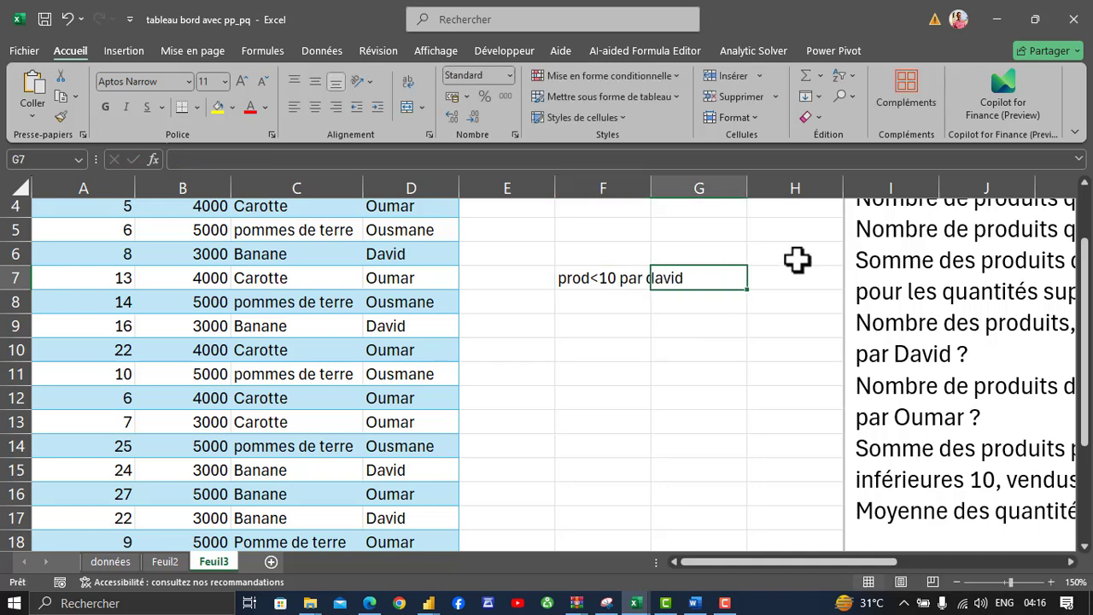
Begin an NB.SI.ENS formula in cell G7 for the question on quantities below 10.
type("=")
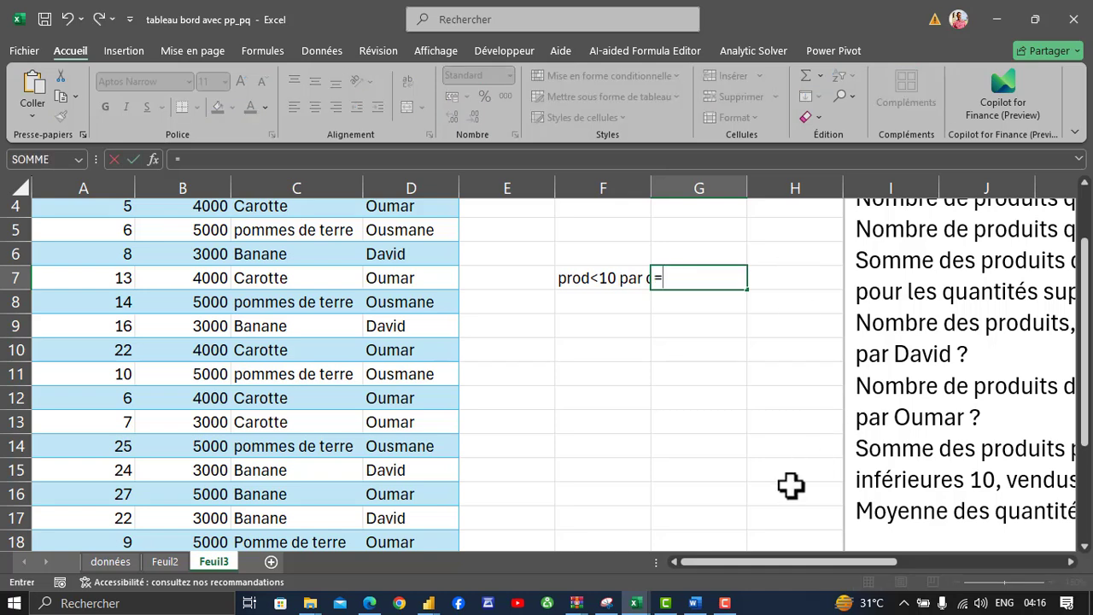
left_click(745, 564)
left_click_drag(744, 564, 816, 560)
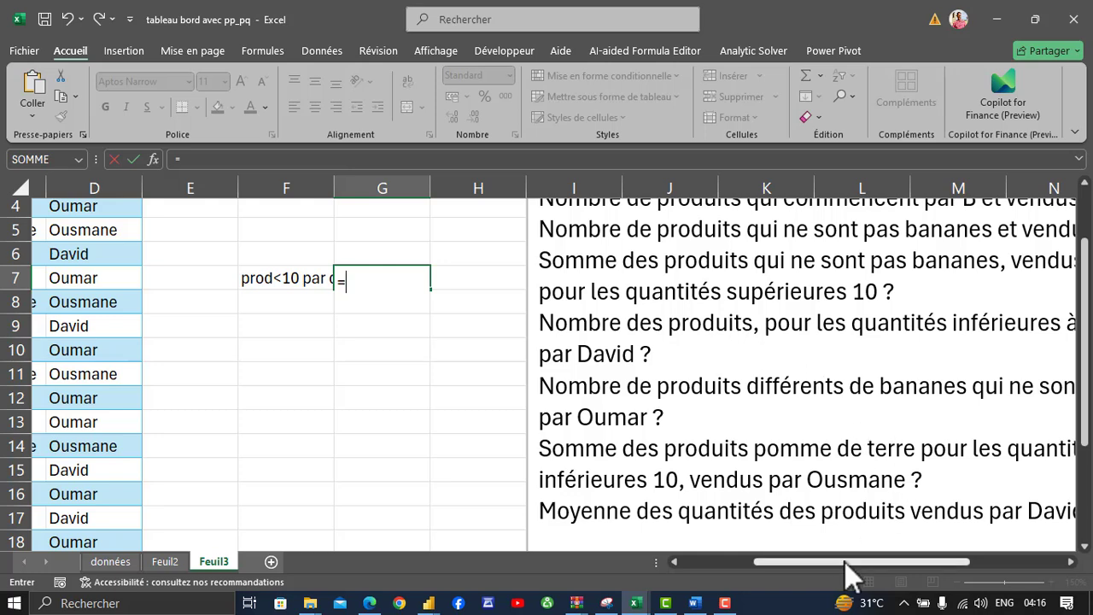
left_click_drag(843, 560, 880, 555)
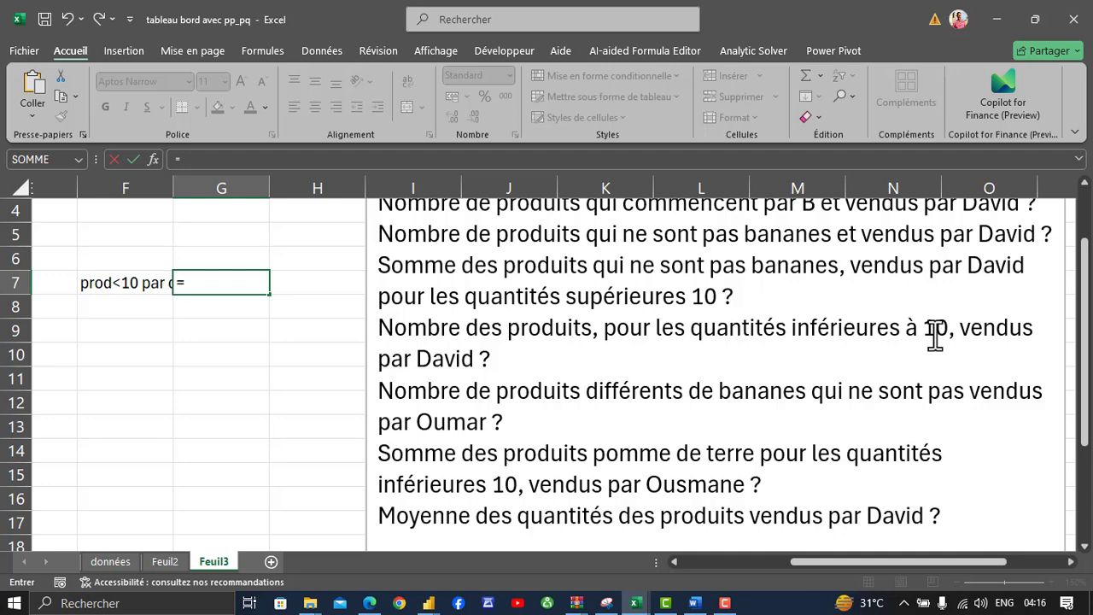
mouse_move(901, 555)
left_mouse_down()
mouse_move(948, 555)
mouse_move(891, 549)
left_mouse_up()
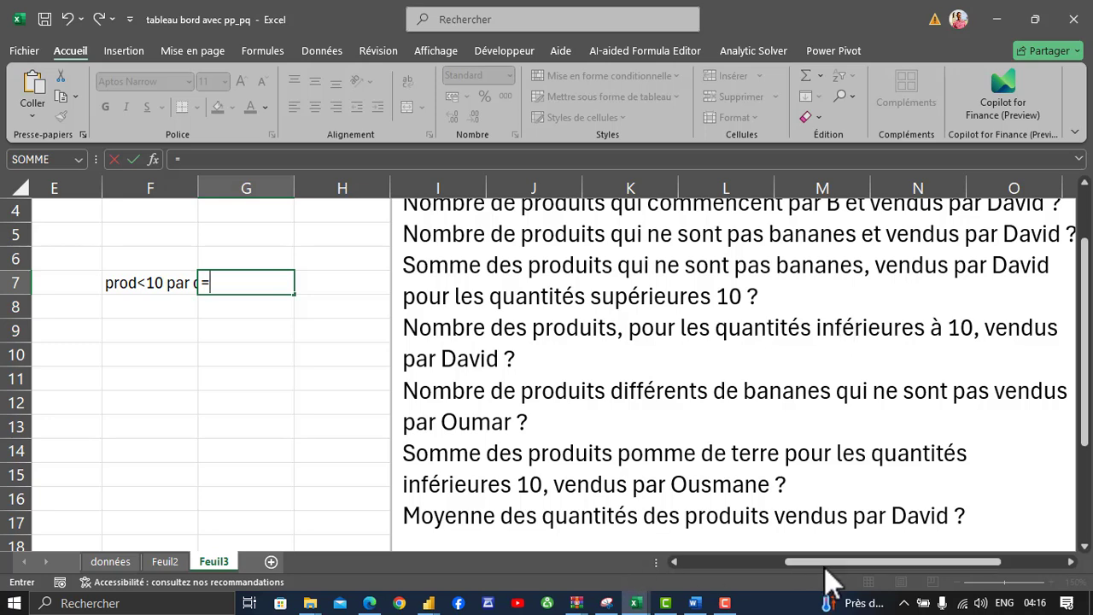
left_click_drag(818, 562, 642, 559)
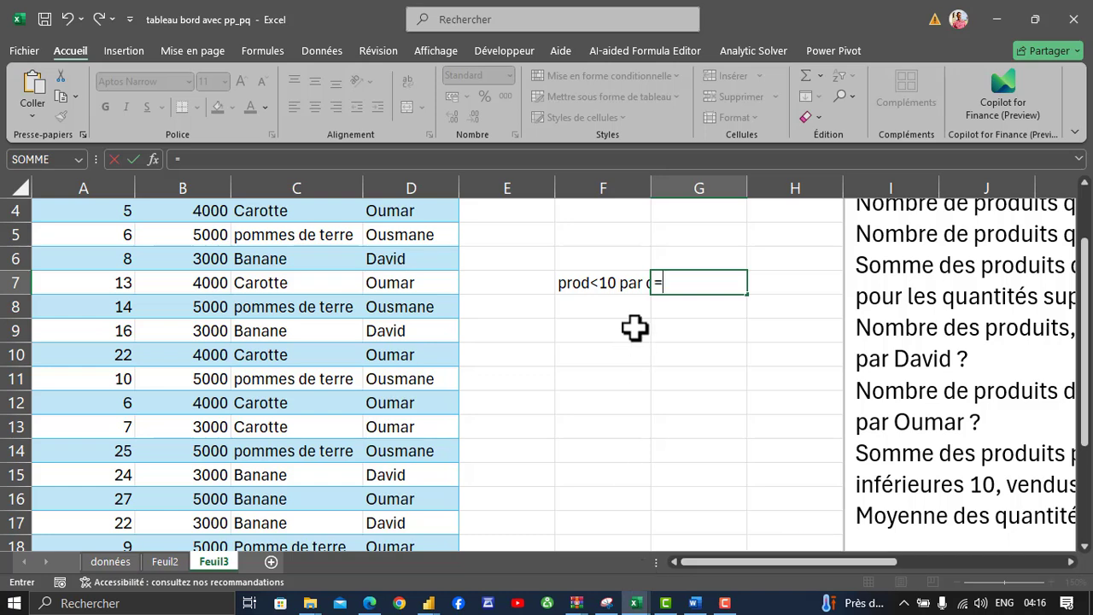
type("nb")
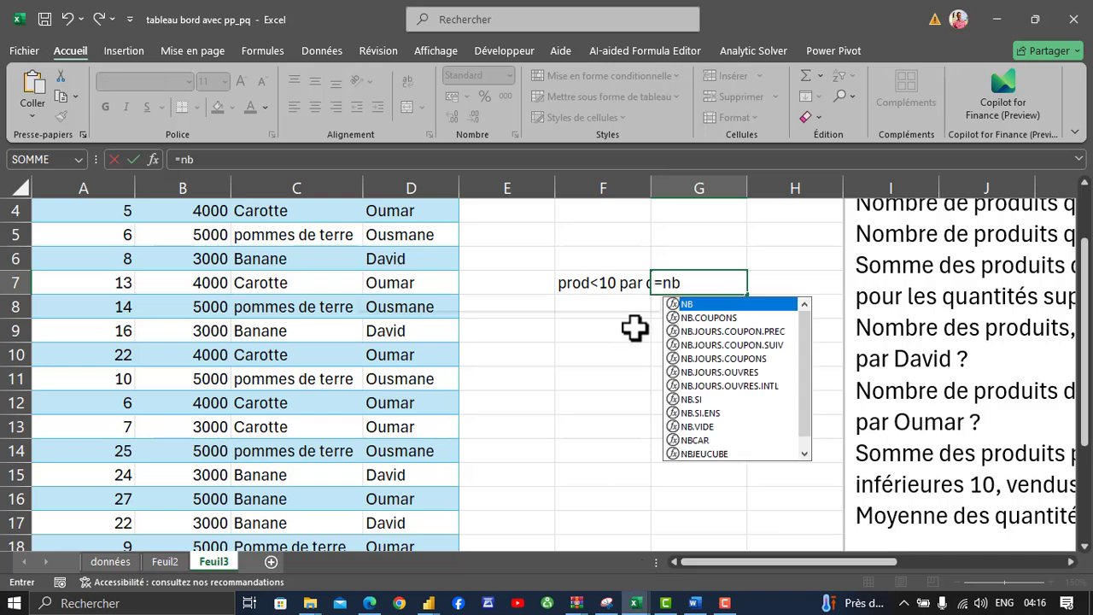
type("<si")
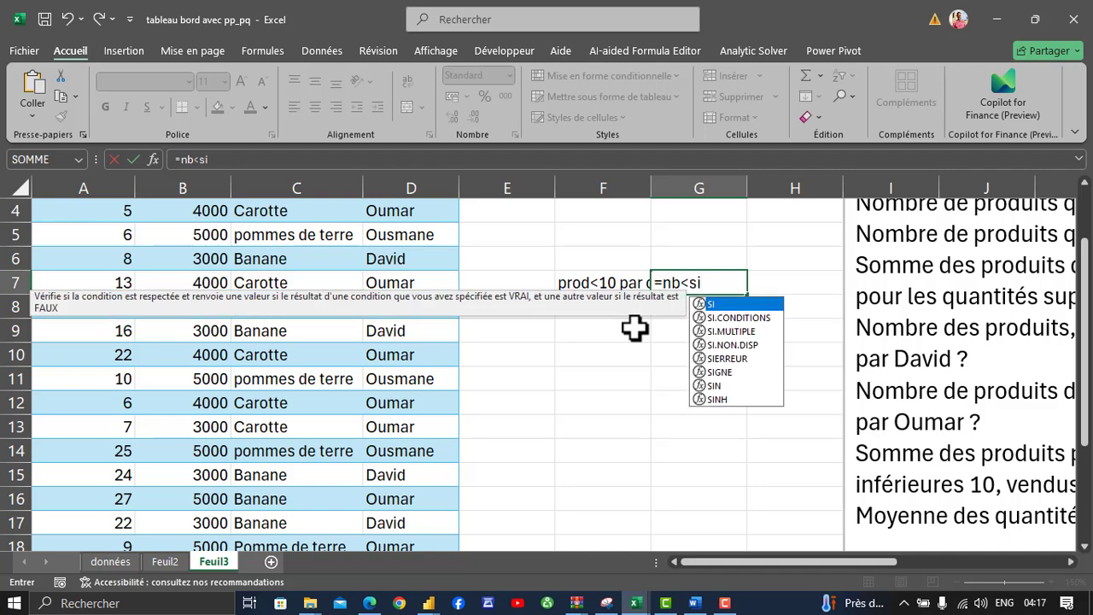
key("BackSpace")
key("BackSpace")
key("BackSpace")
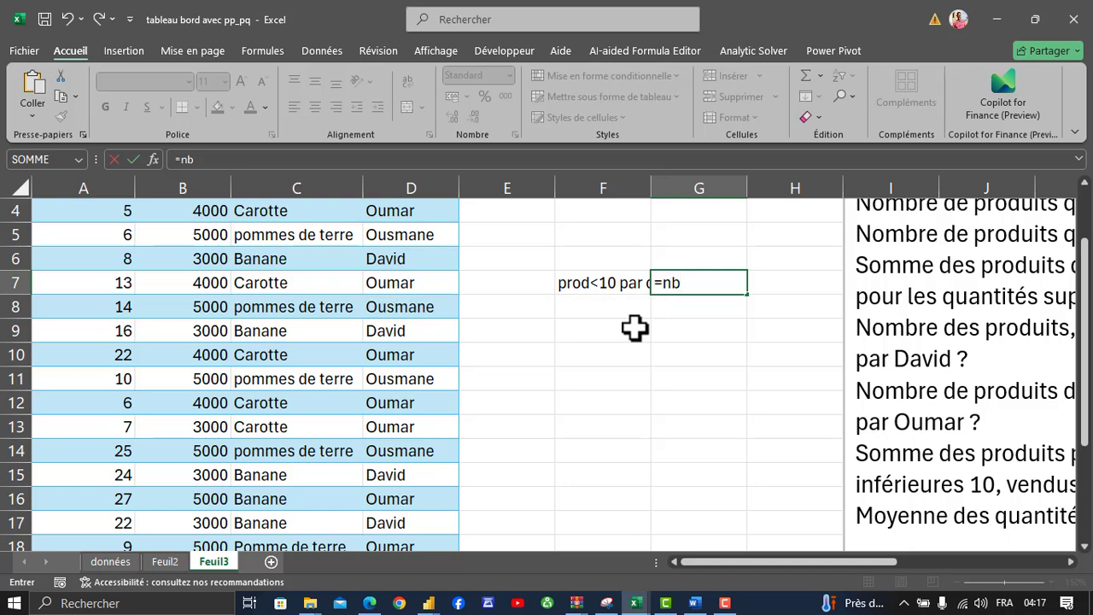
type(".si.")
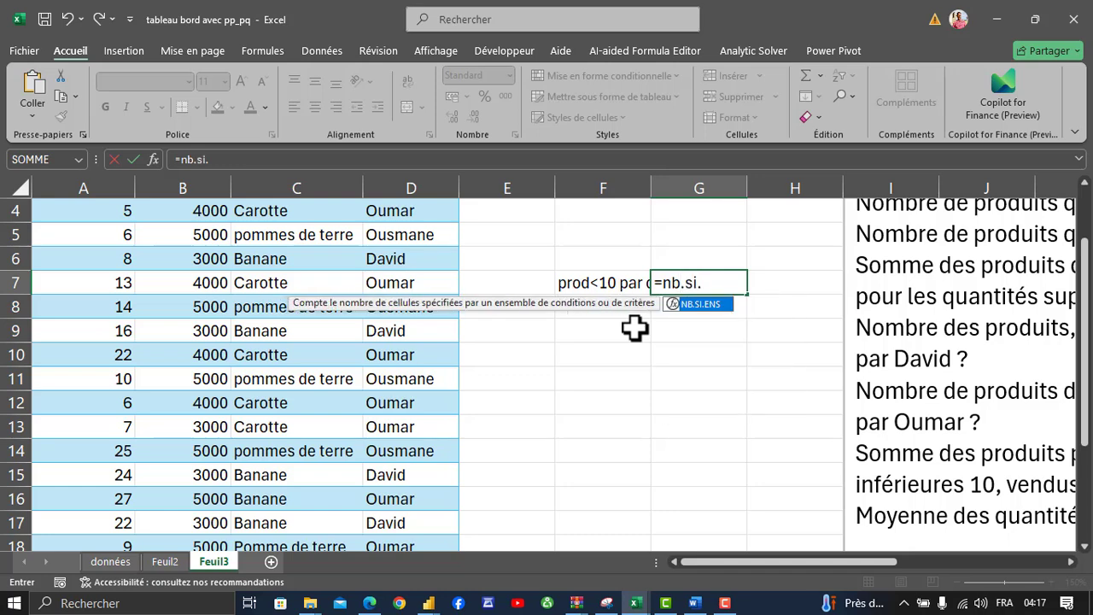
key("Tab")
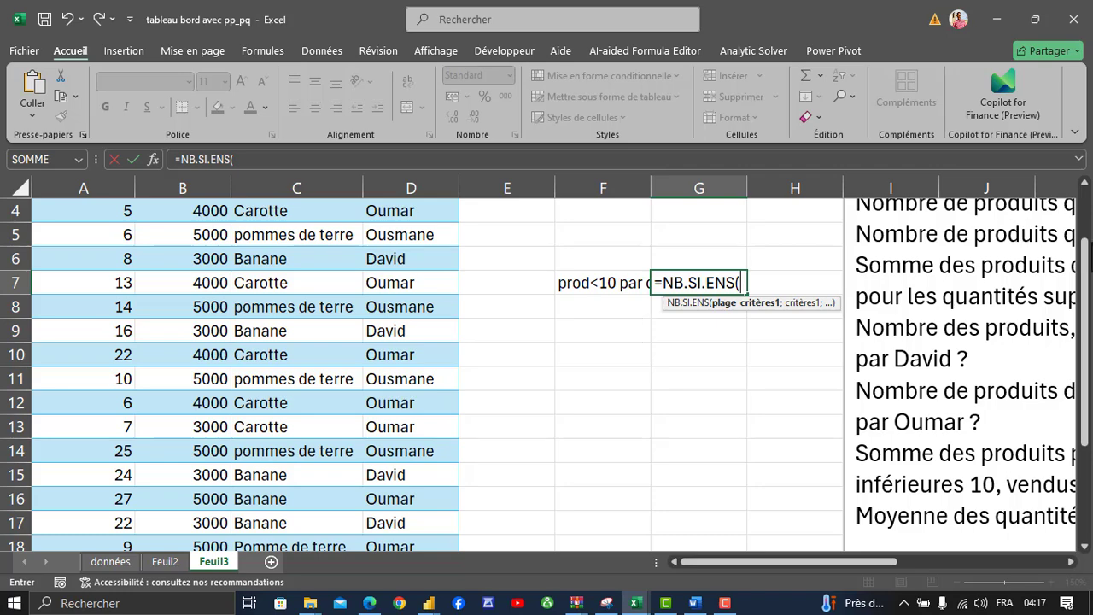
Set the QUANTITES column of Tableau1 as the first criteria range of the NB.SI.ENS formula in G7.
left_click_drag(1084, 256, 1085, 201)
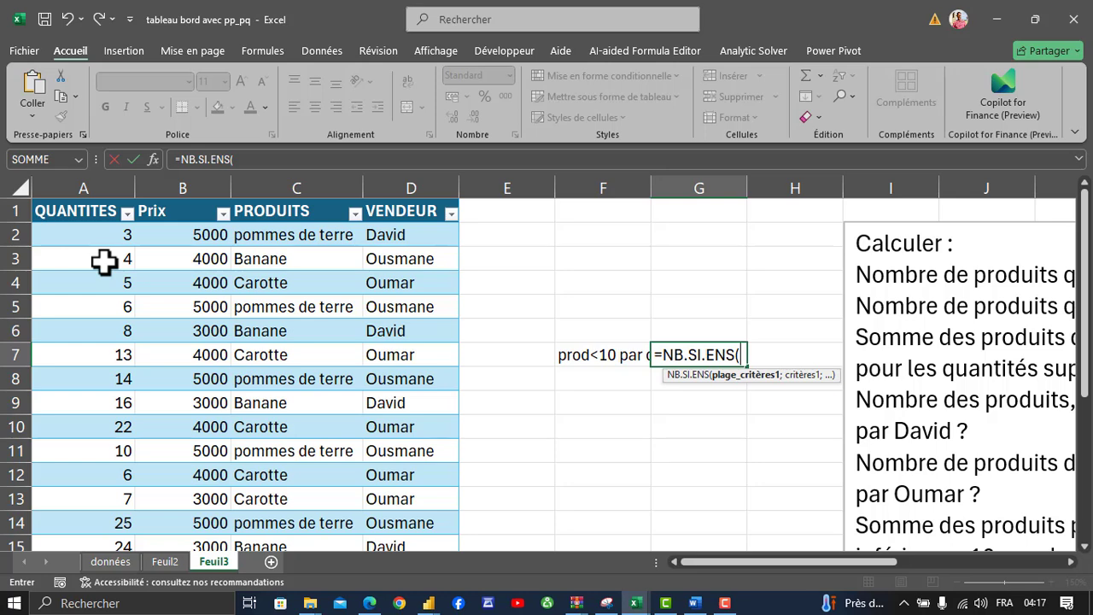
left_click(82, 183)
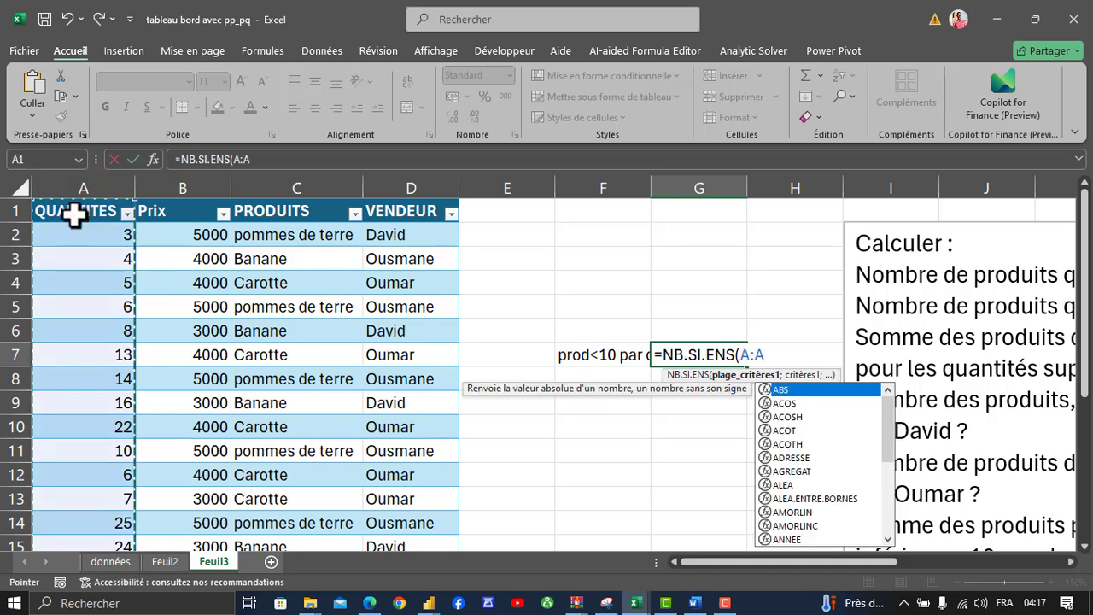
left_click_drag(1088, 265, 1046, 457)
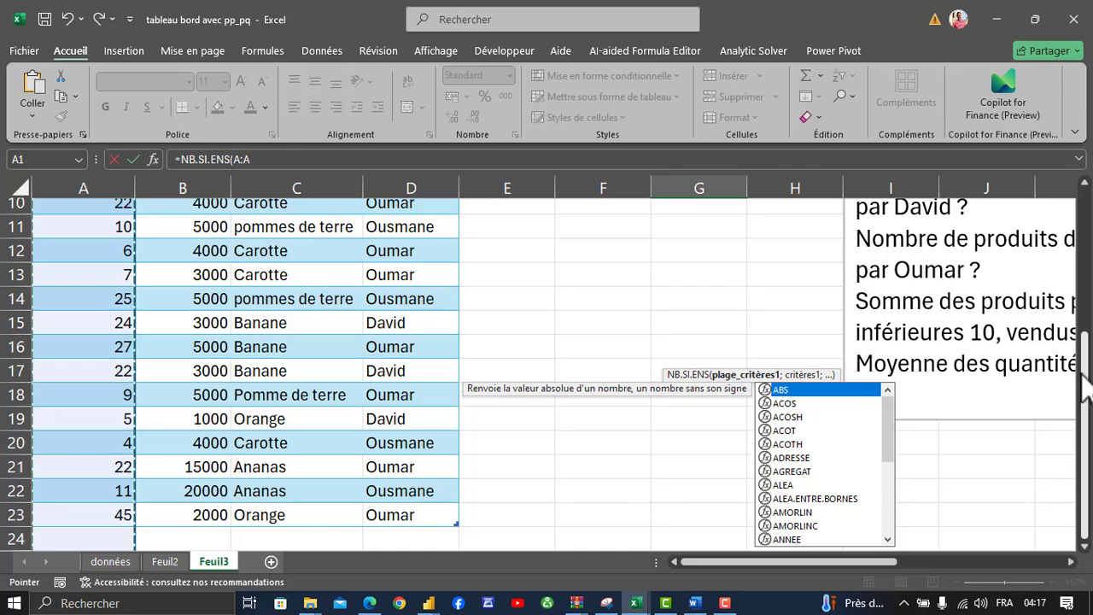
left_click_drag(1084, 388, 1084, 194)
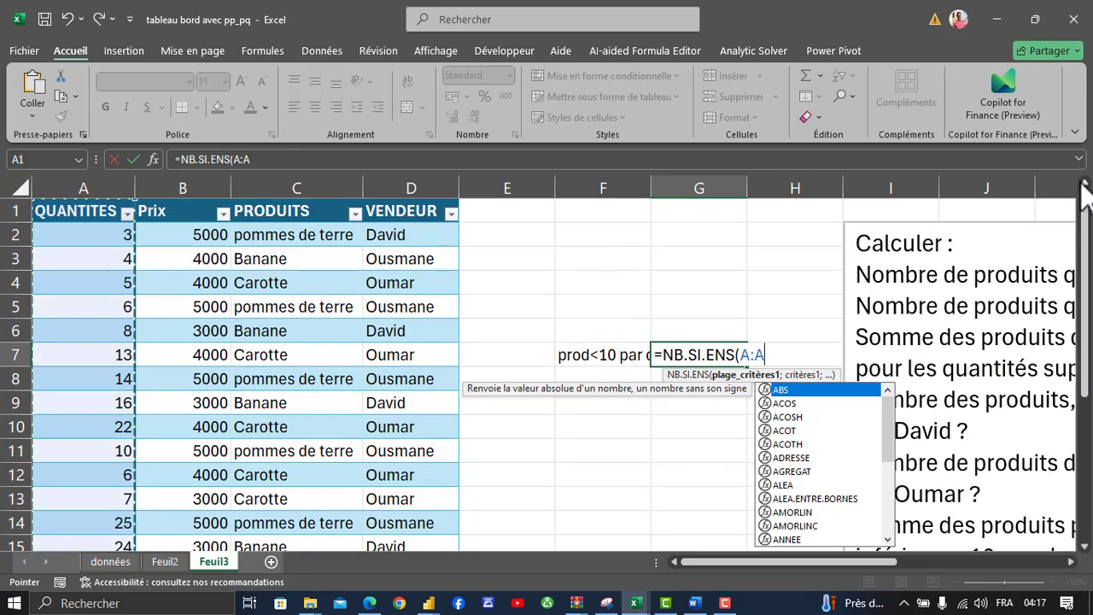
left_click(82, 195)
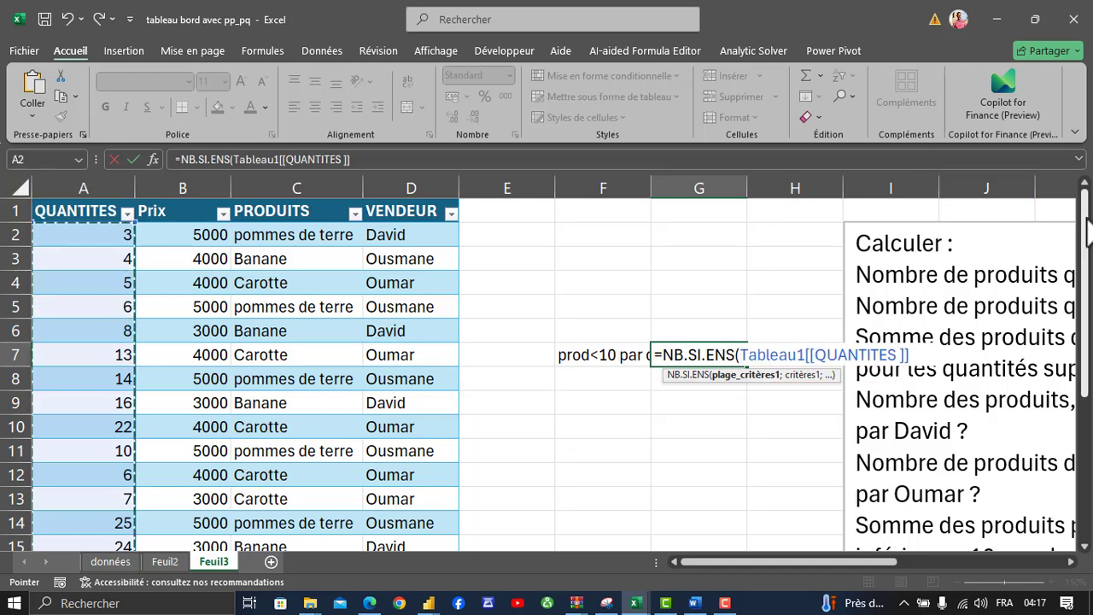
left_click_drag(1083, 239, 1078, 213)
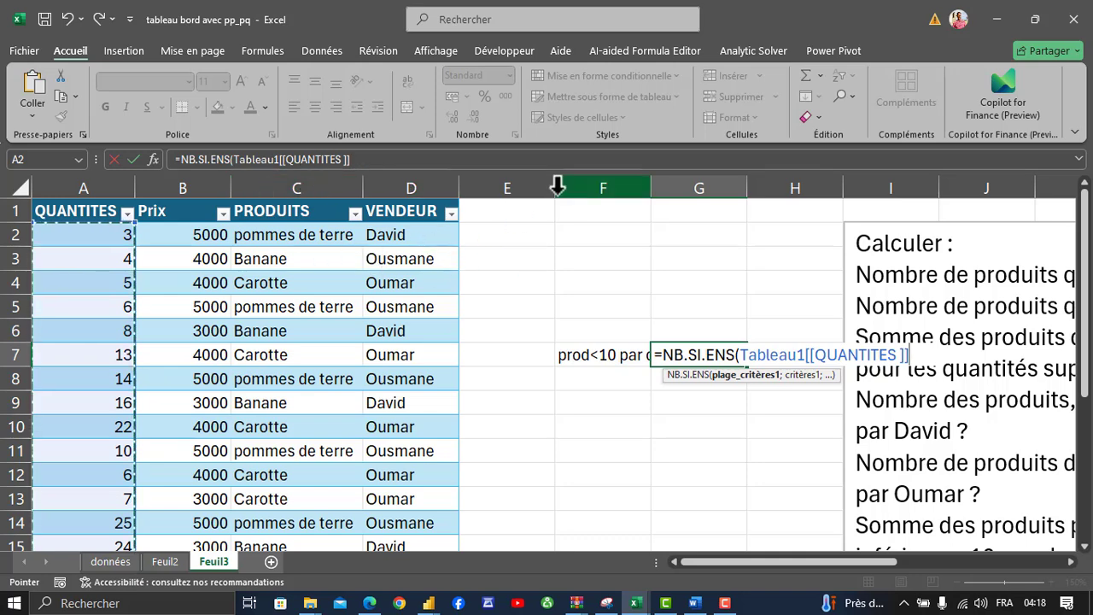
left_click(460, 166)
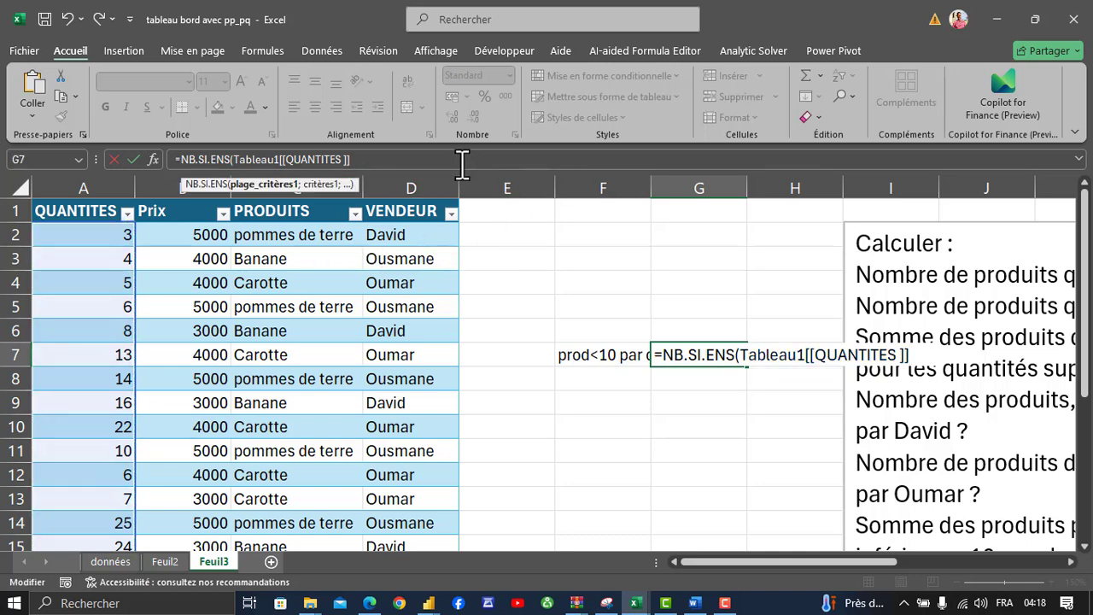
Add "<10" as the criterion for the quantities in the G7 formula.
type(";")
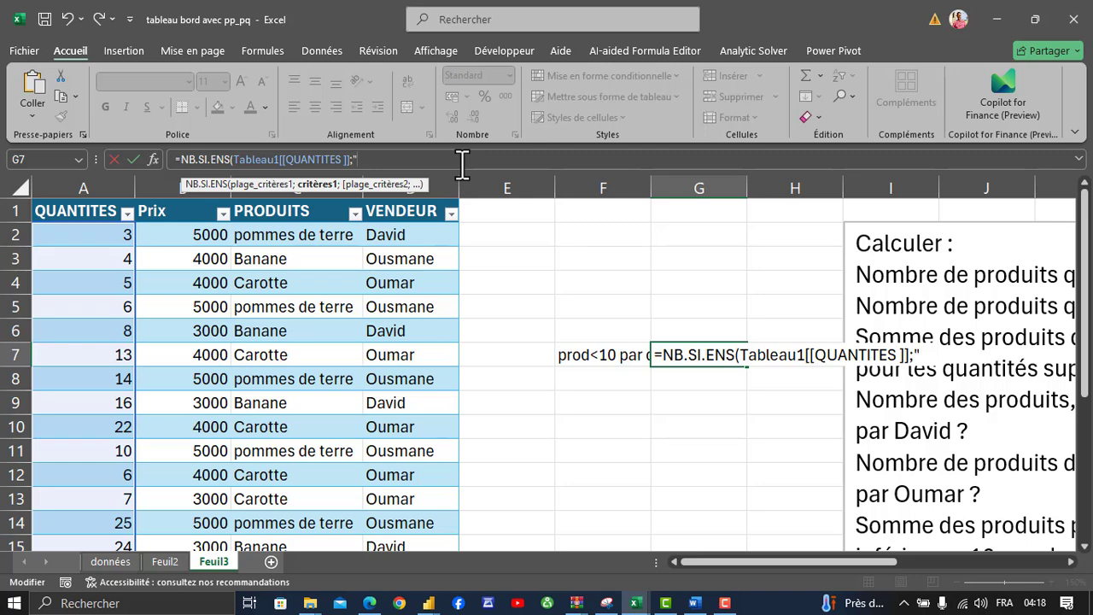
key("alt+shift")
type("10")
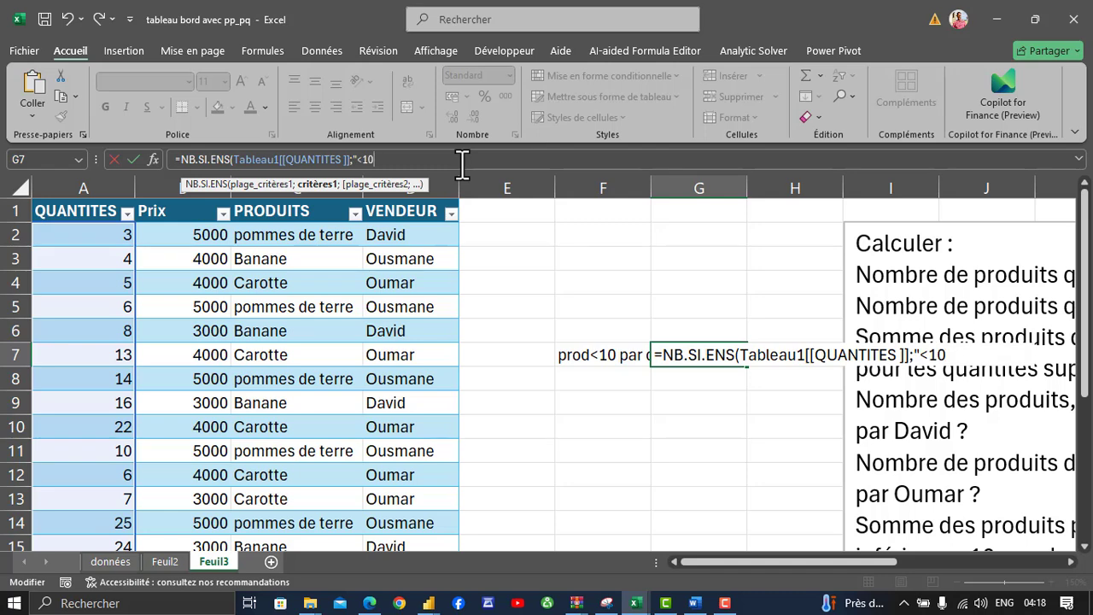
key("alt+shift")
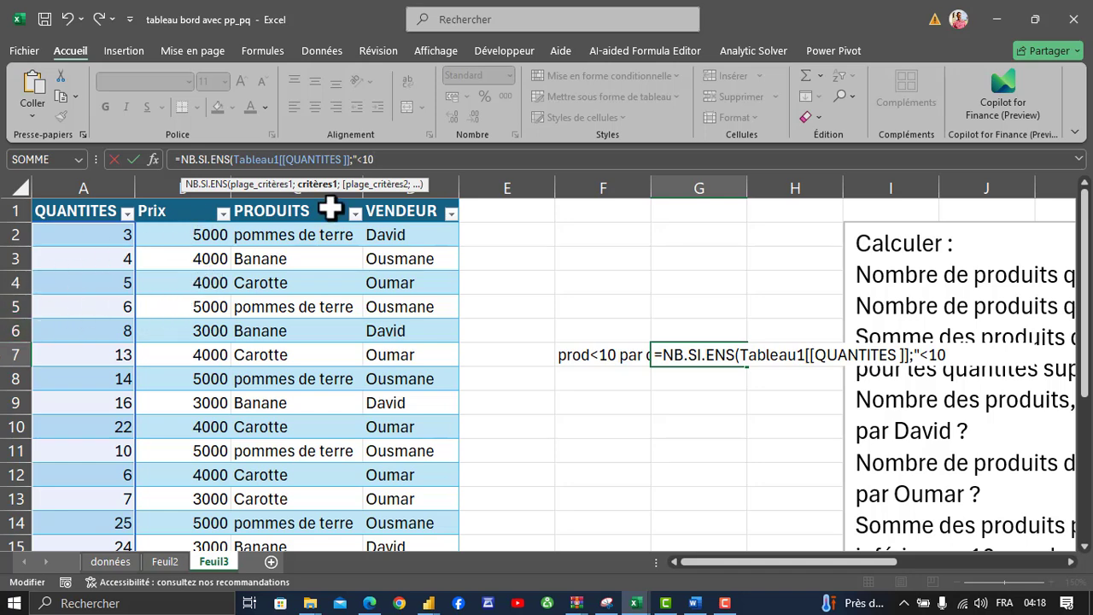
type(";")
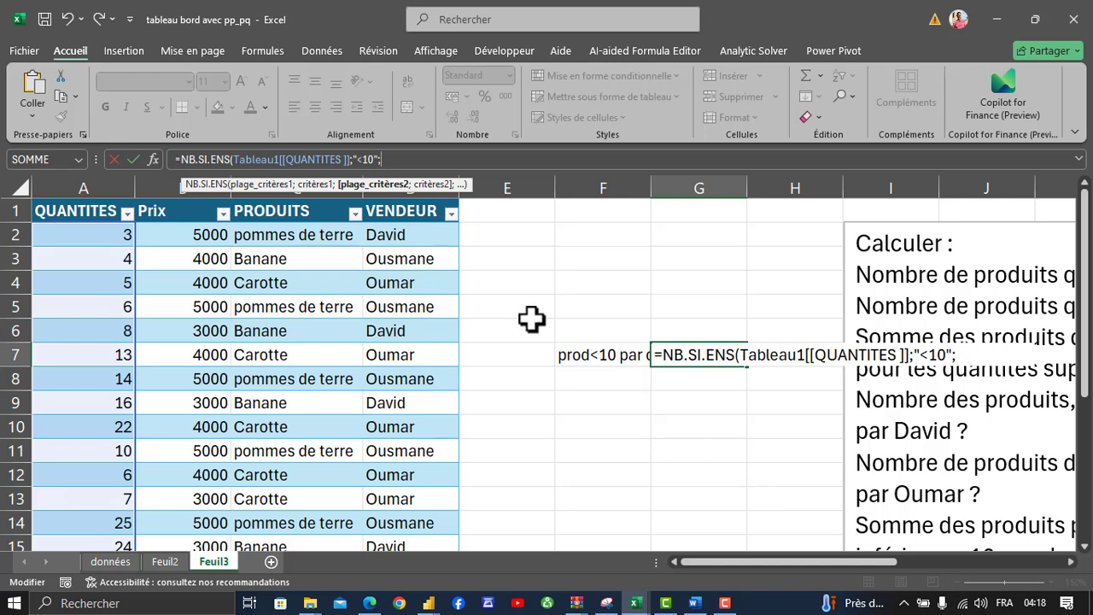
Complete the G7 formula with Tableau1[VENDEUR] as second criteria range and the seller's first name as its criterion.
left_click(396, 196)
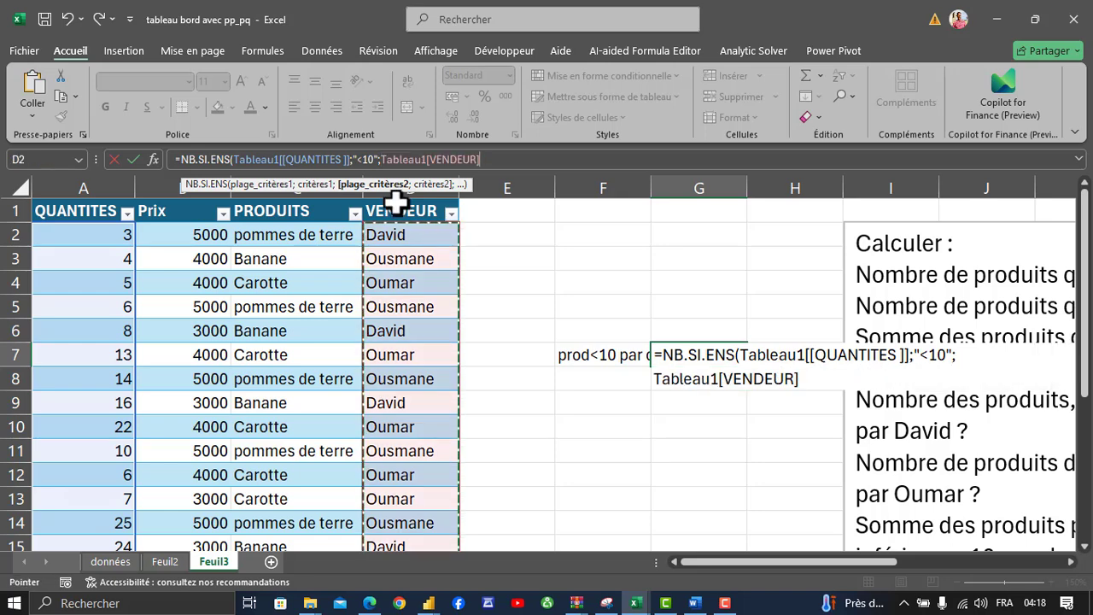
type(";")
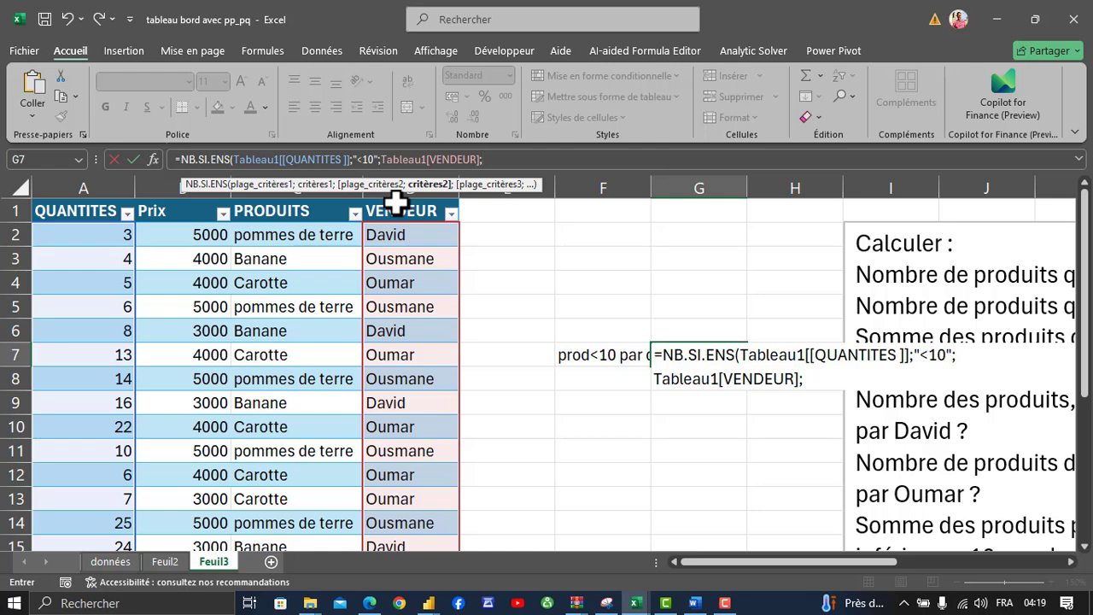
type("\"david\")")
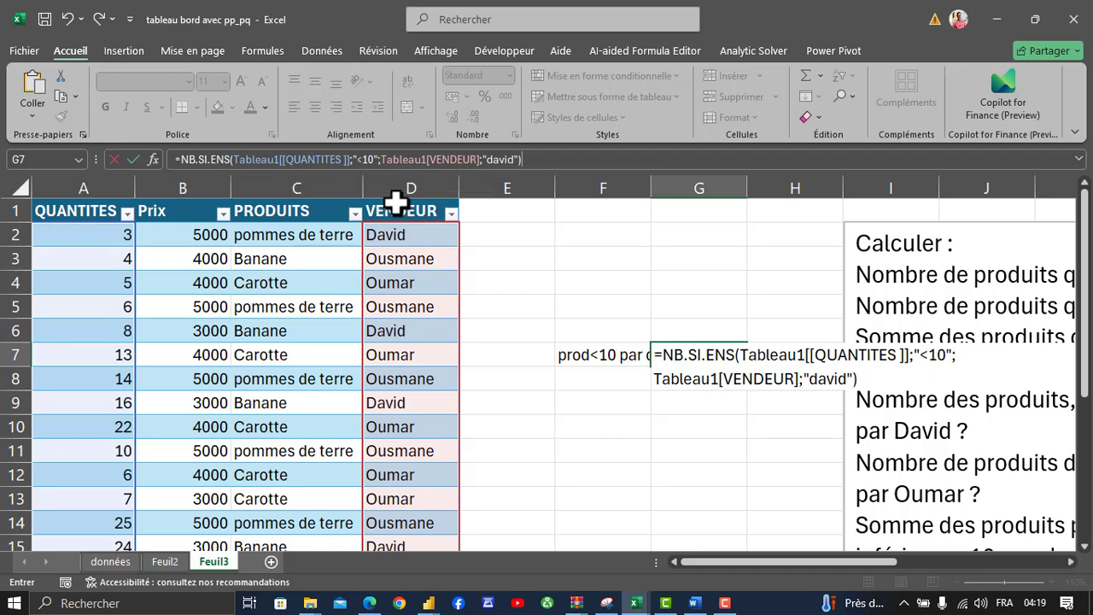
key("Return")
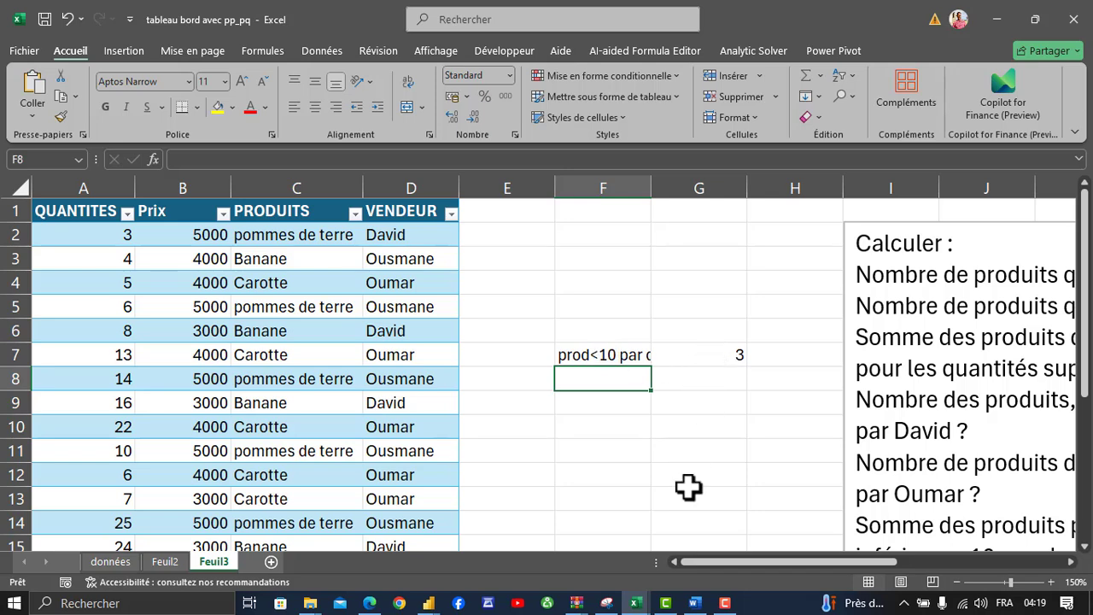
Move the label and result from F7:G7 to F2:G2.
mouse_move(744, 563)
left_mouse_down()
mouse_move(840, 580)
mouse_move(823, 562)
mouse_move(739, 559)
left_mouse_up()
left_click_drag(545, 357, 663, 358)
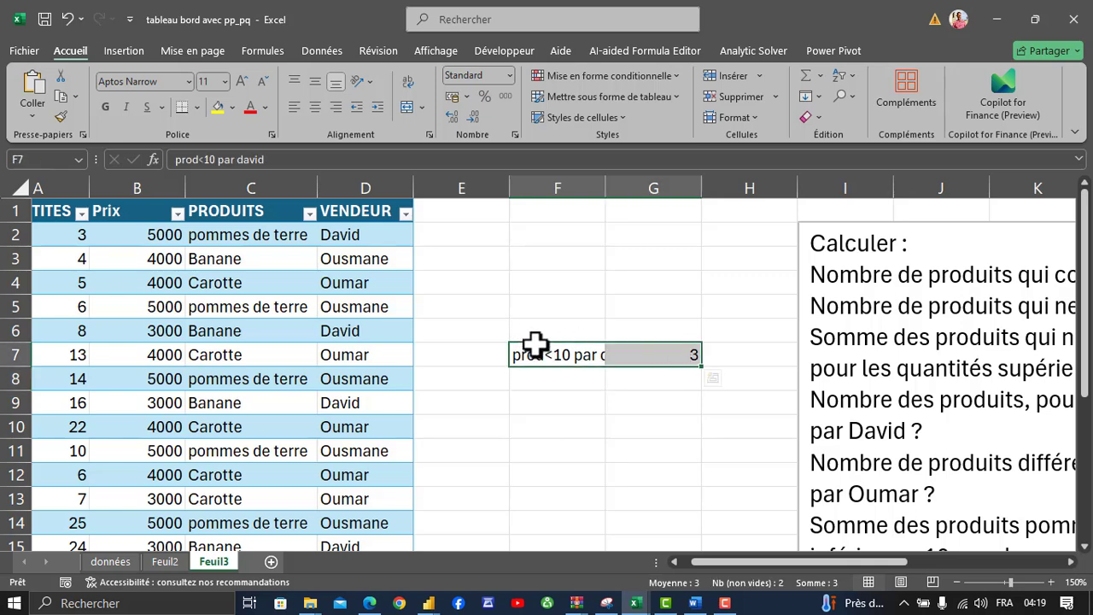
left_click_drag(533, 344, 518, 245)
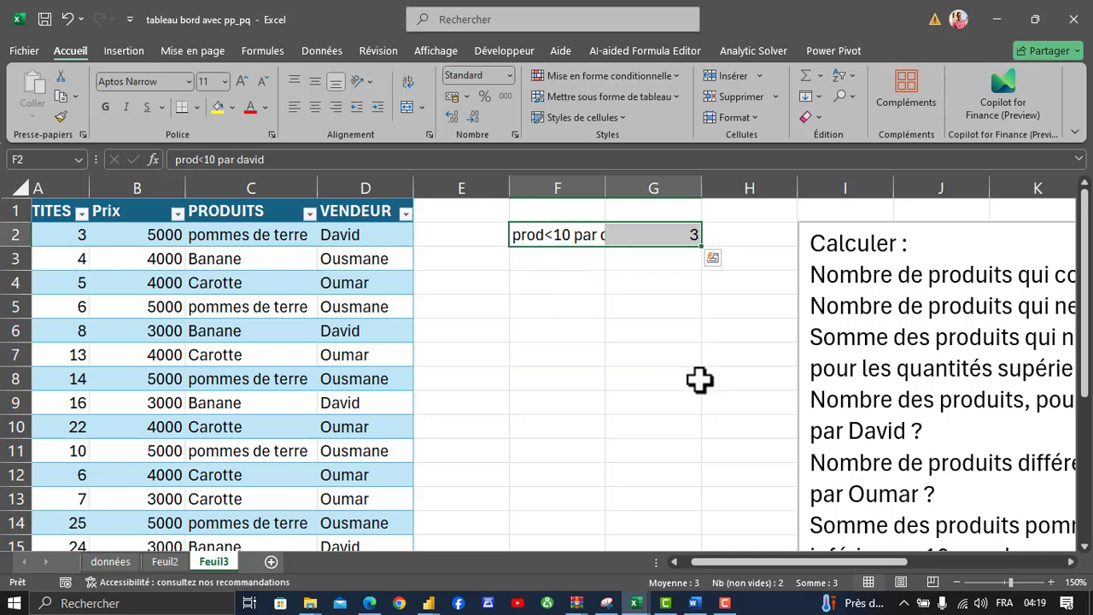
Label cell F3 with "pas banane_pas" followed by the first name of the seller excluded in the question on non-banana products.
left_click_drag(745, 563, 848, 564)
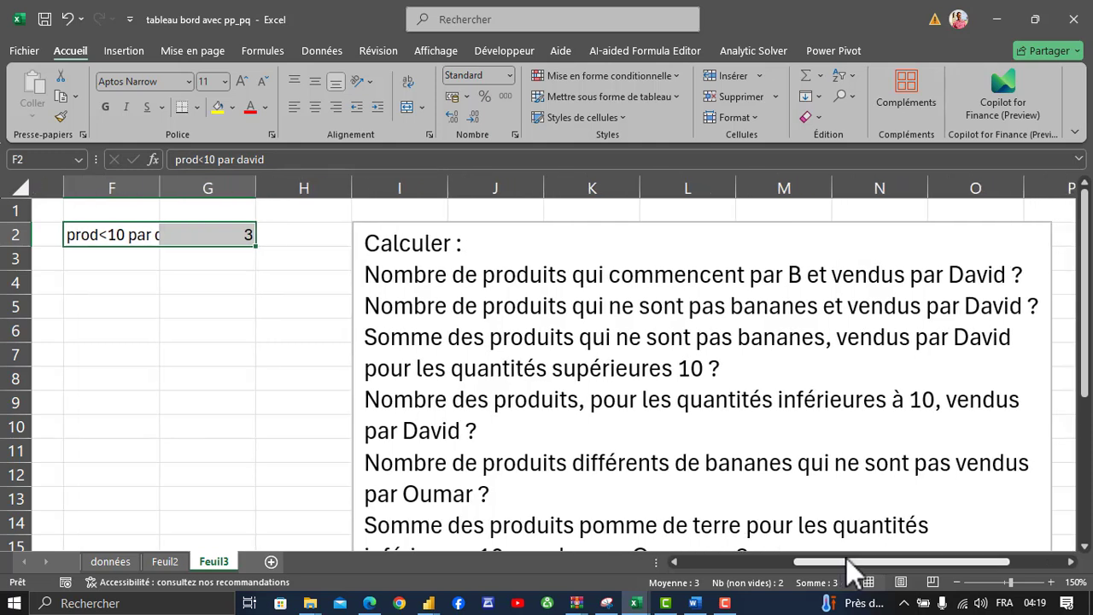
left_click_drag(1085, 380, 1086, 403)
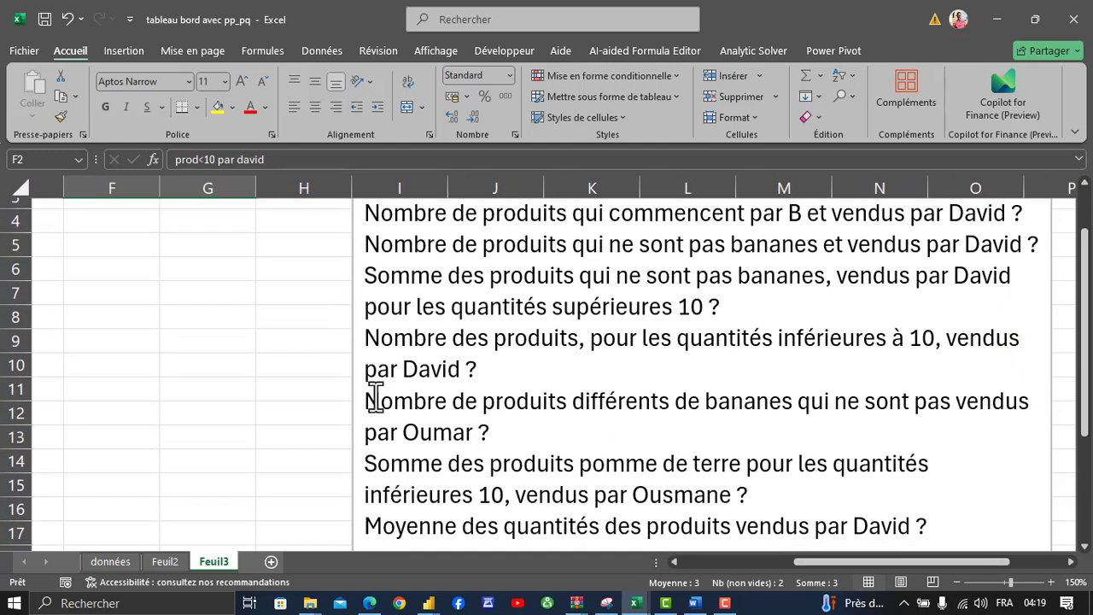
left_click_drag(360, 397, 608, 420)
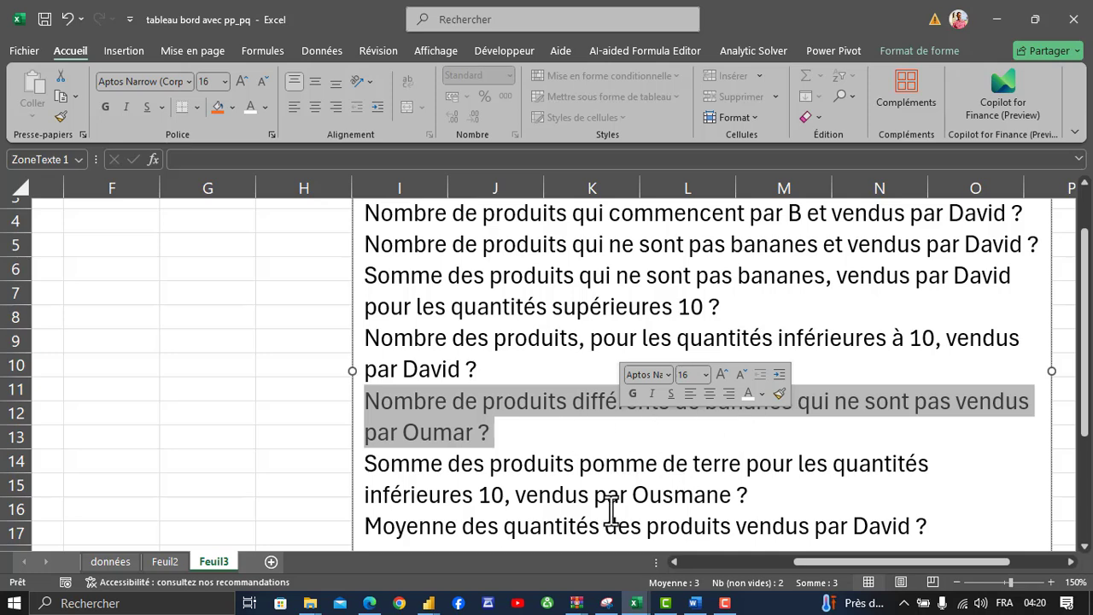
left_click(555, 483)
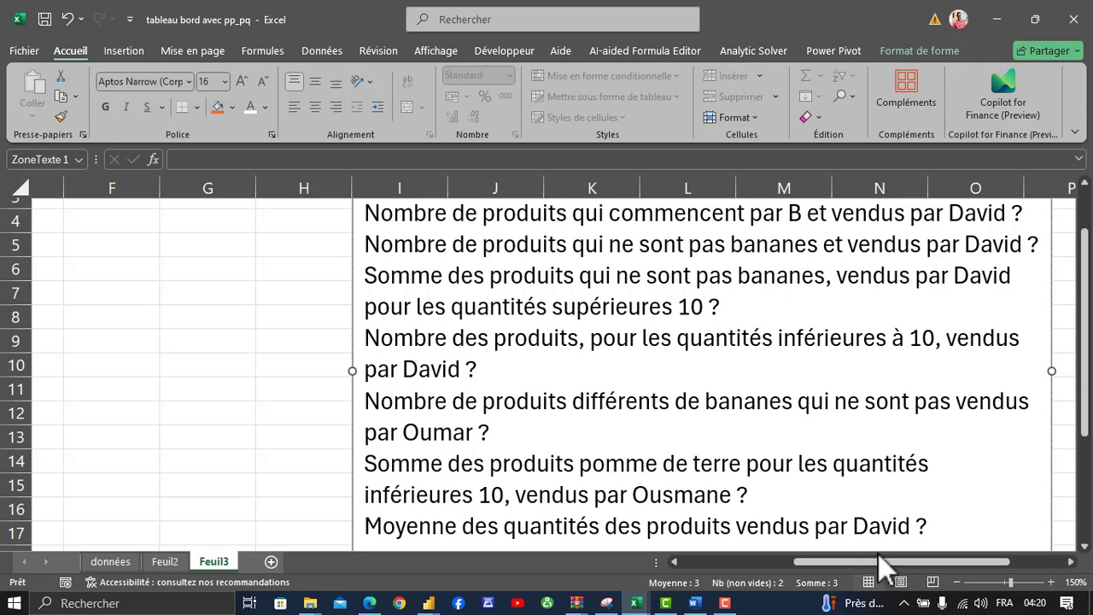
left_click_drag(877, 566, 585, 571)
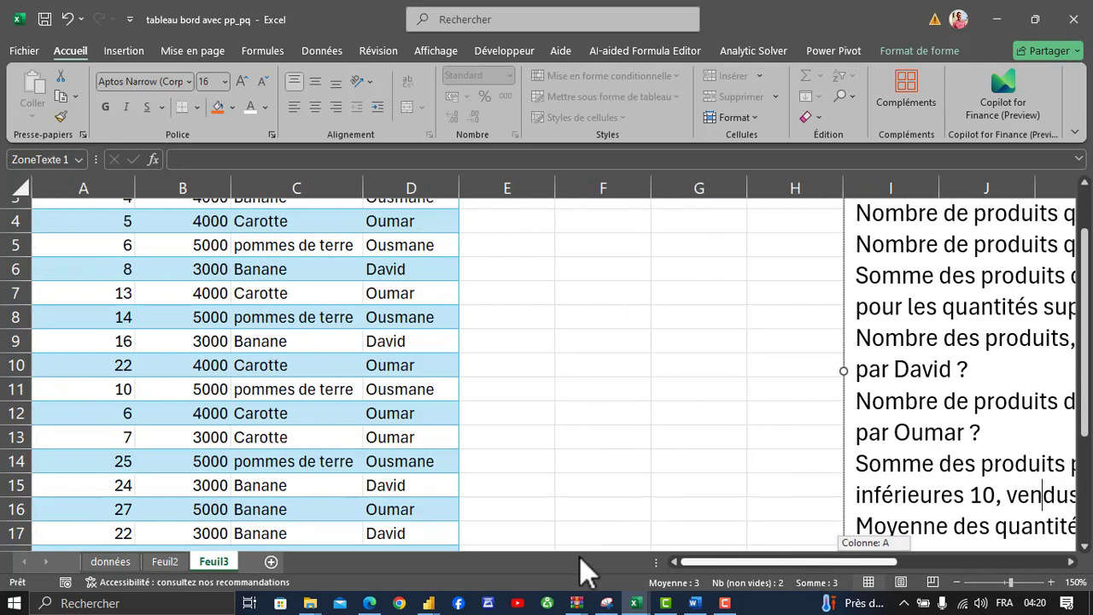
left_click_drag(1086, 328, 1086, 290)
left_click(578, 260)
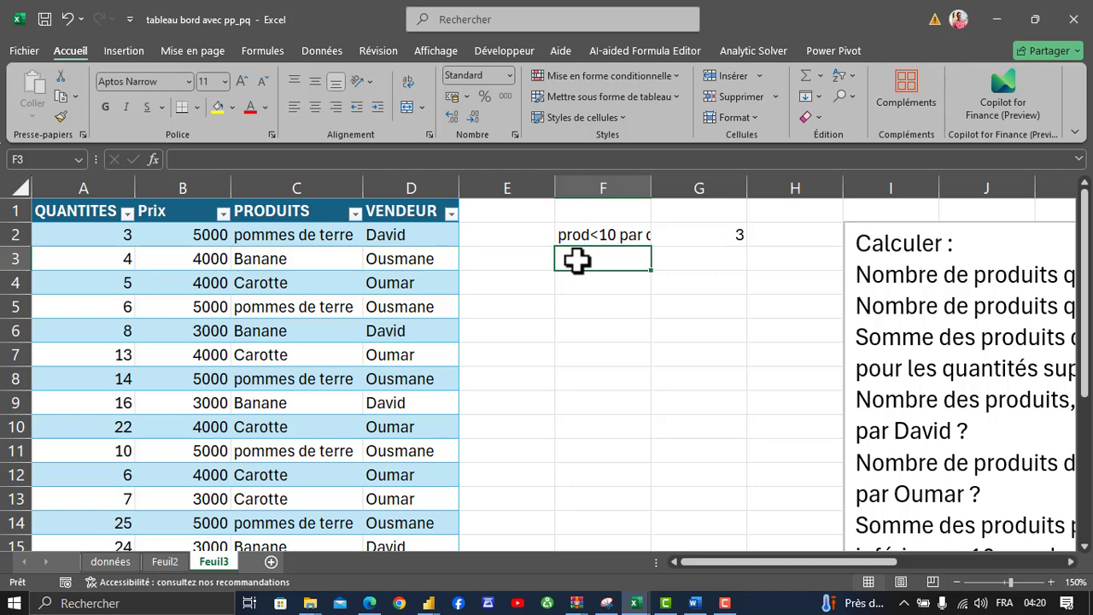
type("pas")
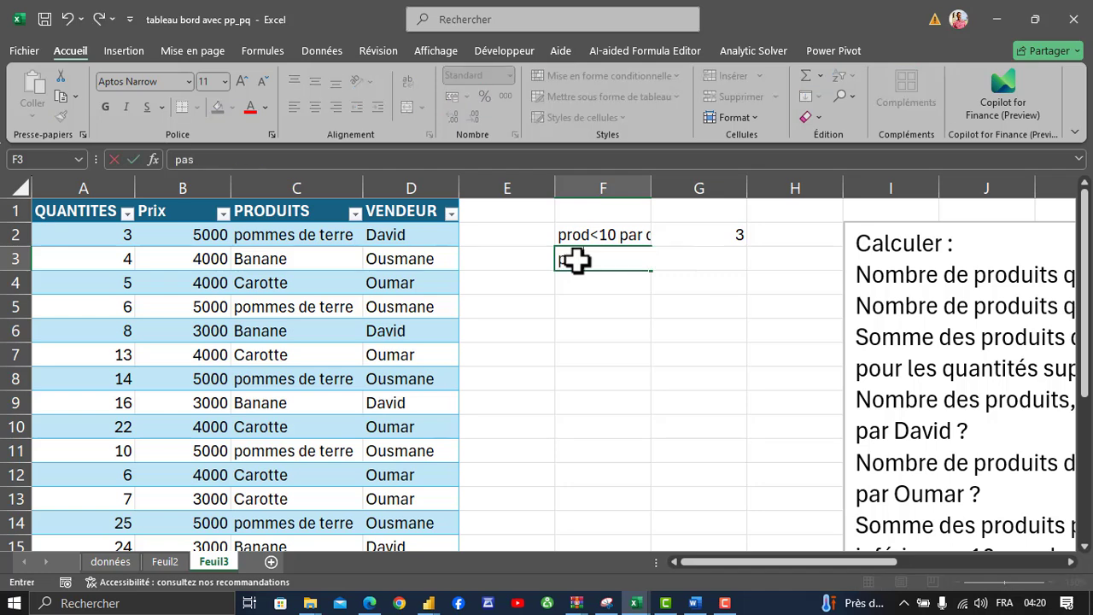
type(" banane")
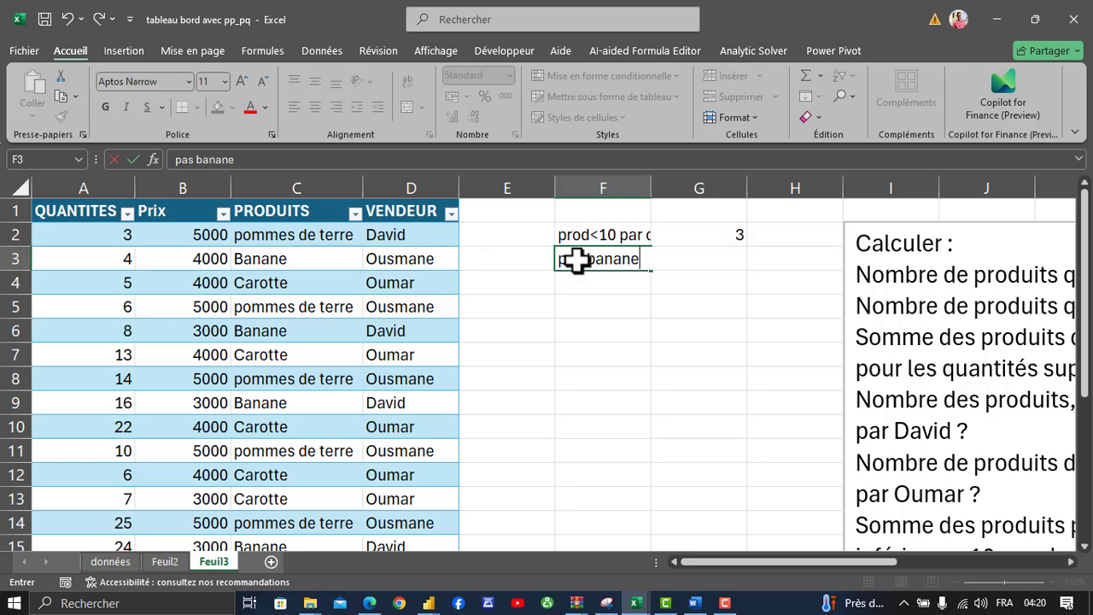
type("_pas oumar")
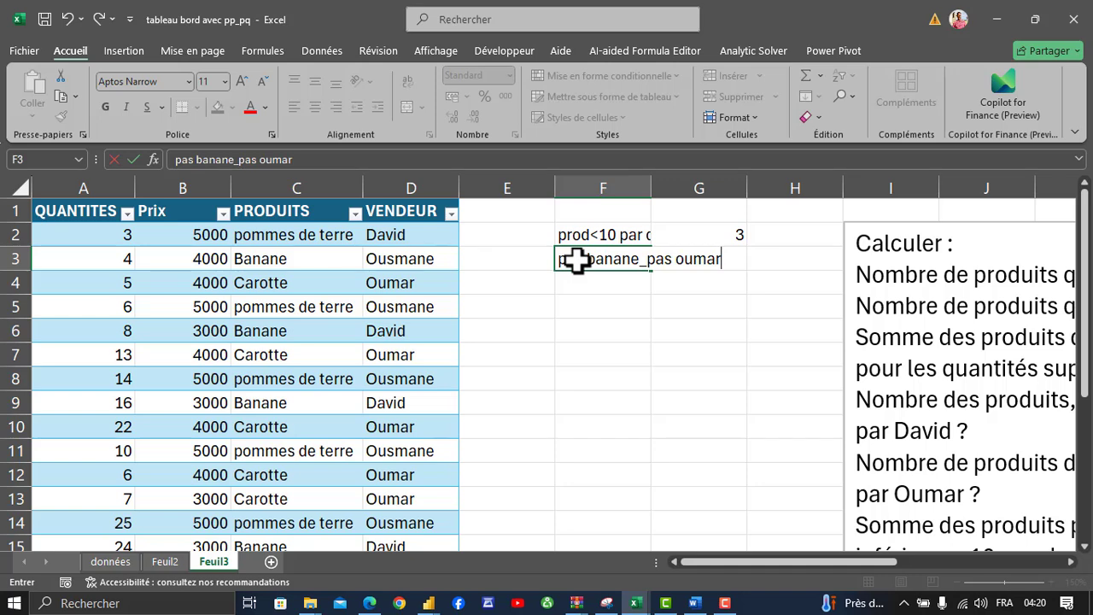
key("Tab")
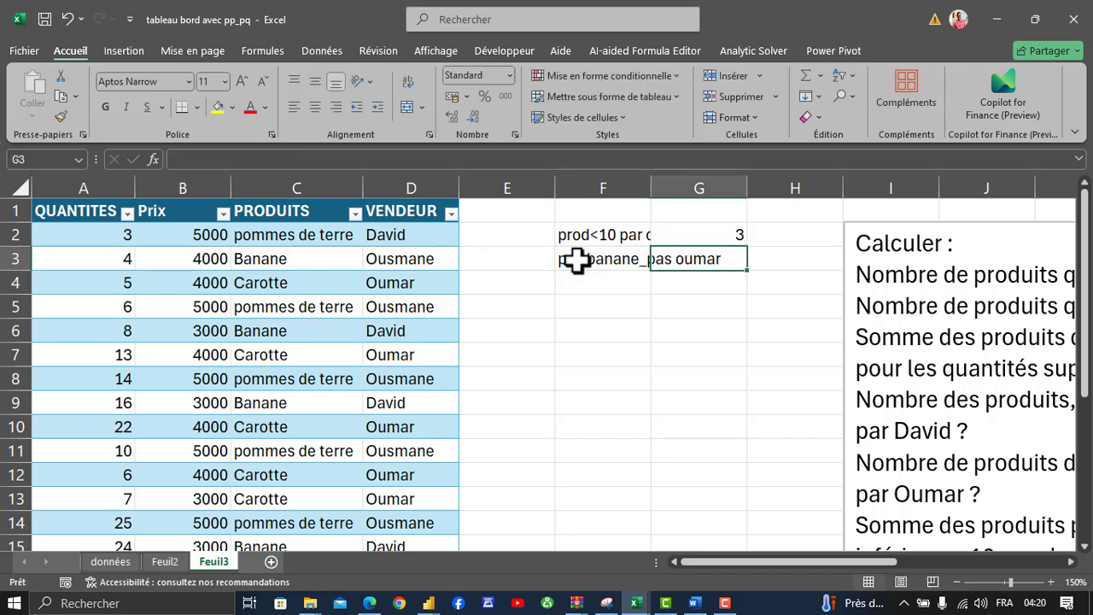
Begin an NB.SI.ENS formula in cell G3 with Tableau1[PRODUITS] as the first criteria range.
type("=nb")
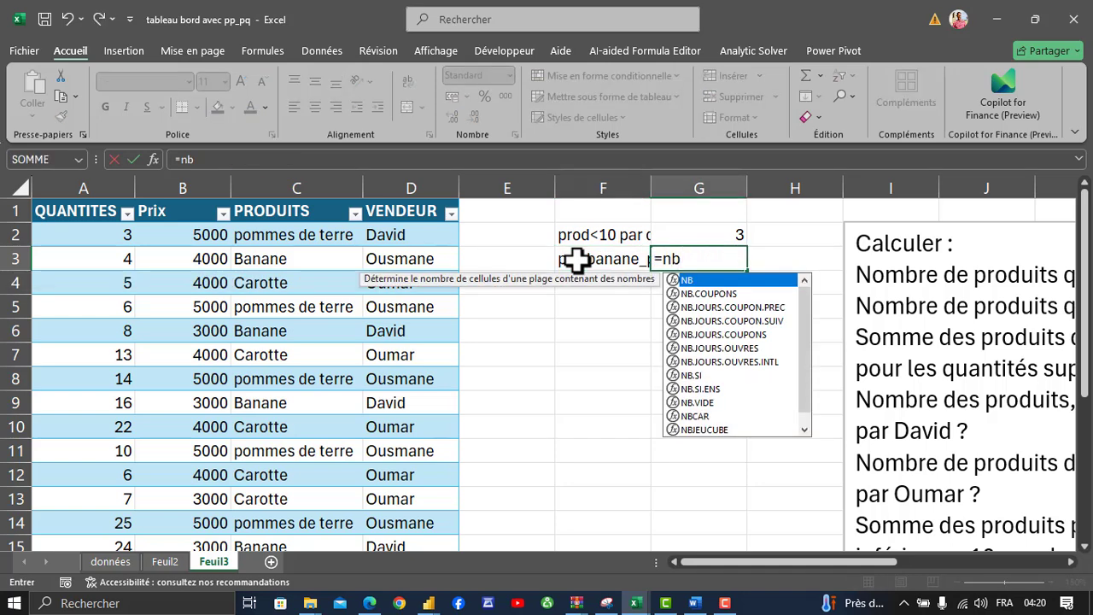
type(".si")
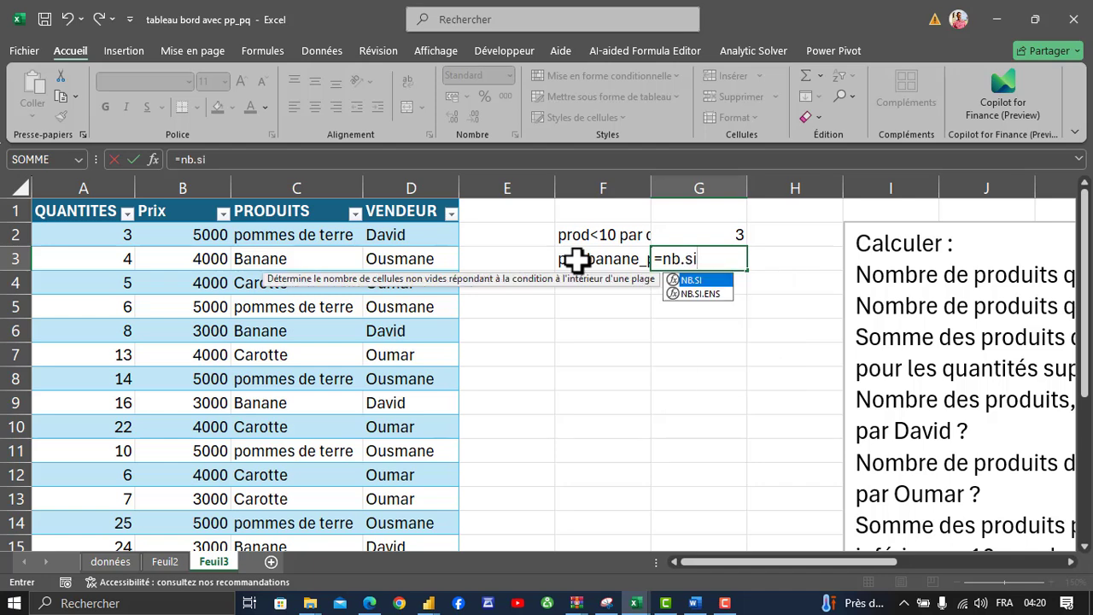
key("Down")
key("Tab")
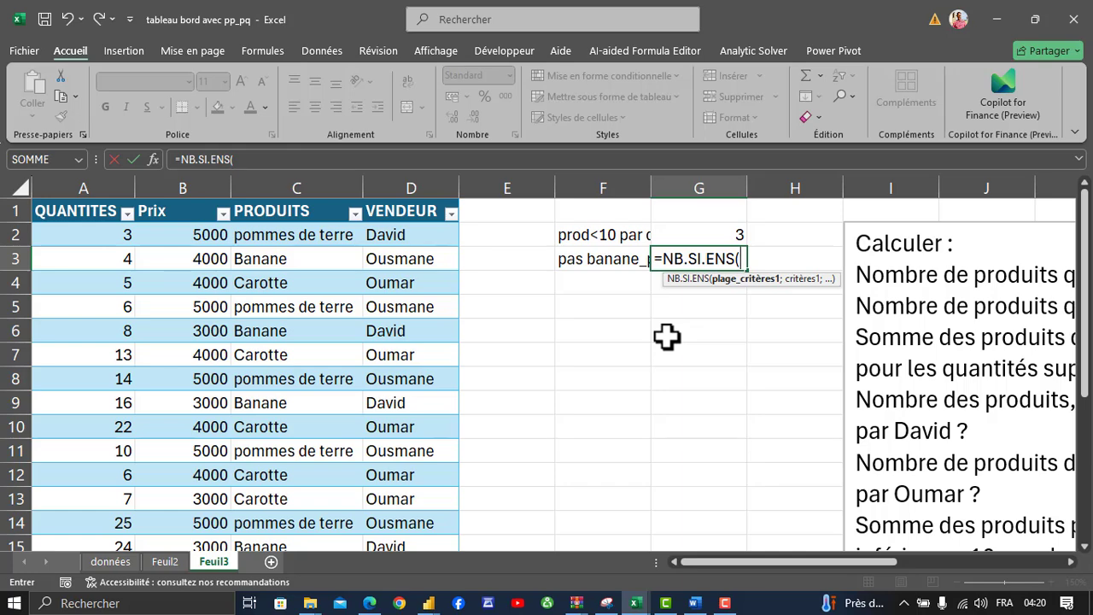
left_click_drag(766, 565, 873, 559)
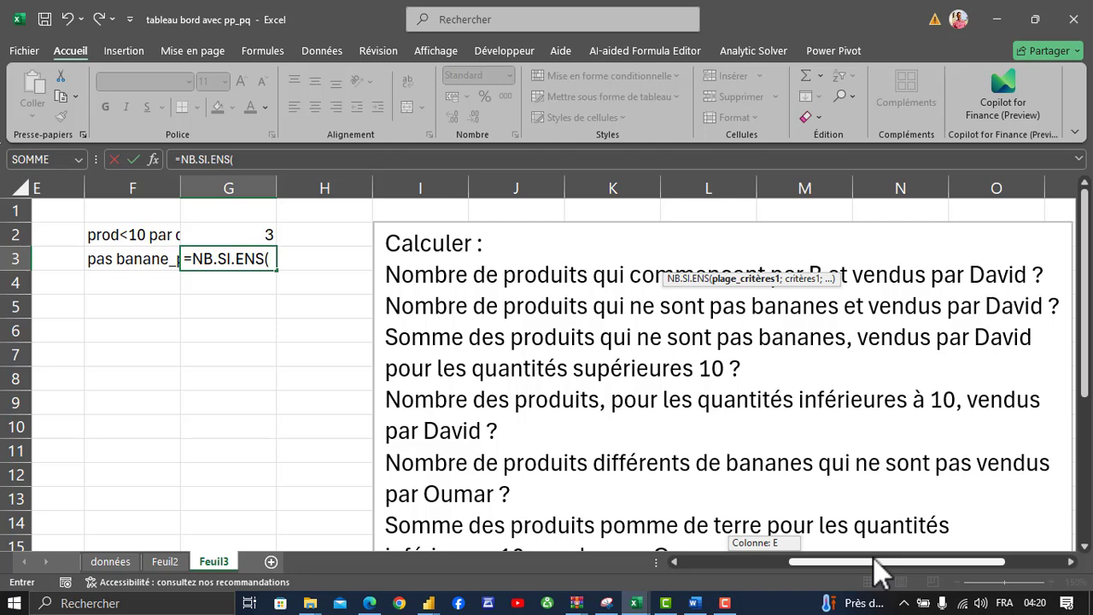
left_click_drag(873, 558, 402, 497)
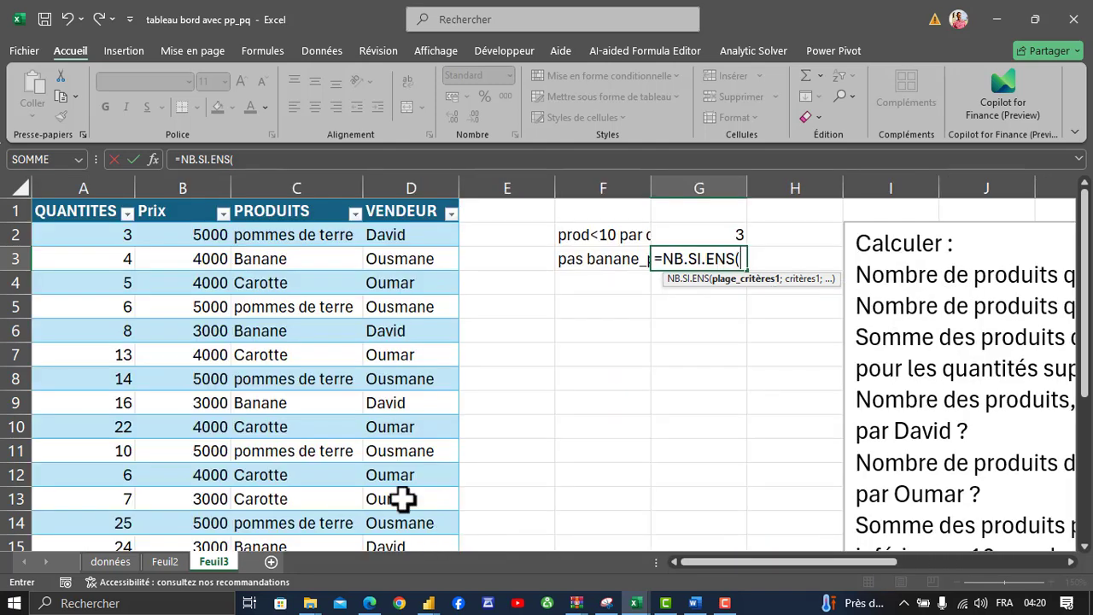
left_click(333, 192)
type(";")
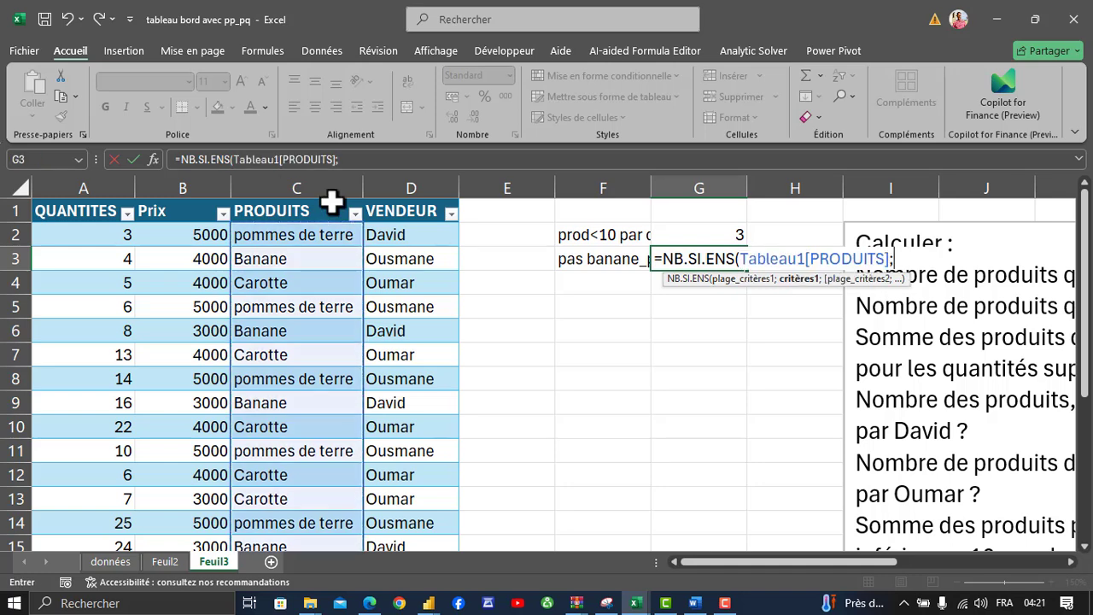
Enter "<>banane" as the first criterion of the NB.SI.ENS formula in cell G3.
type("\"")
key("alt+shift")
type("<>")
key("alt+shift")
type(">bana")
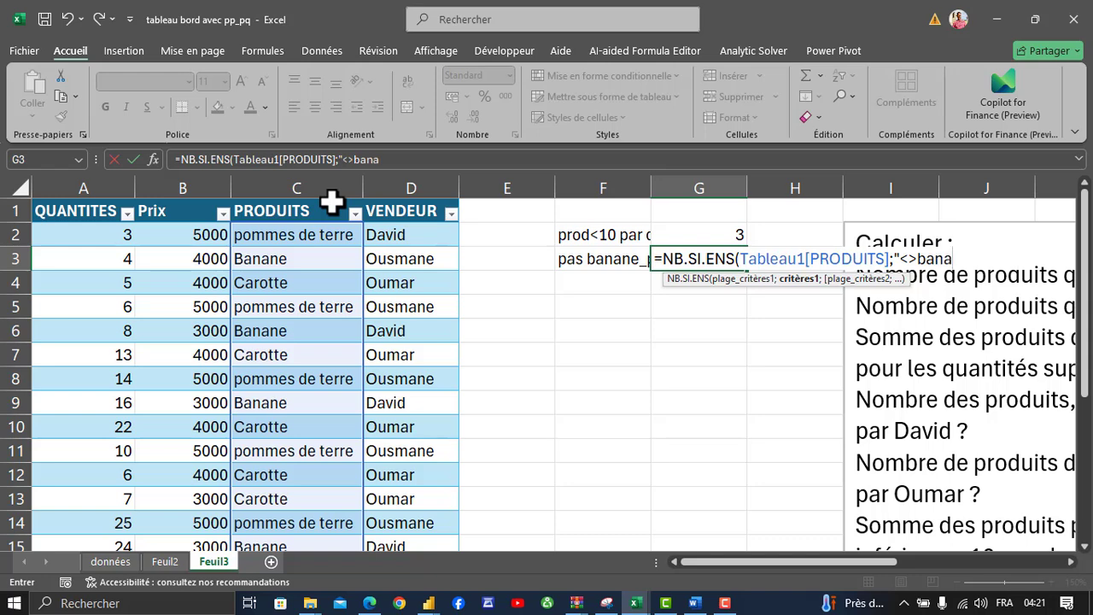
type("ne")
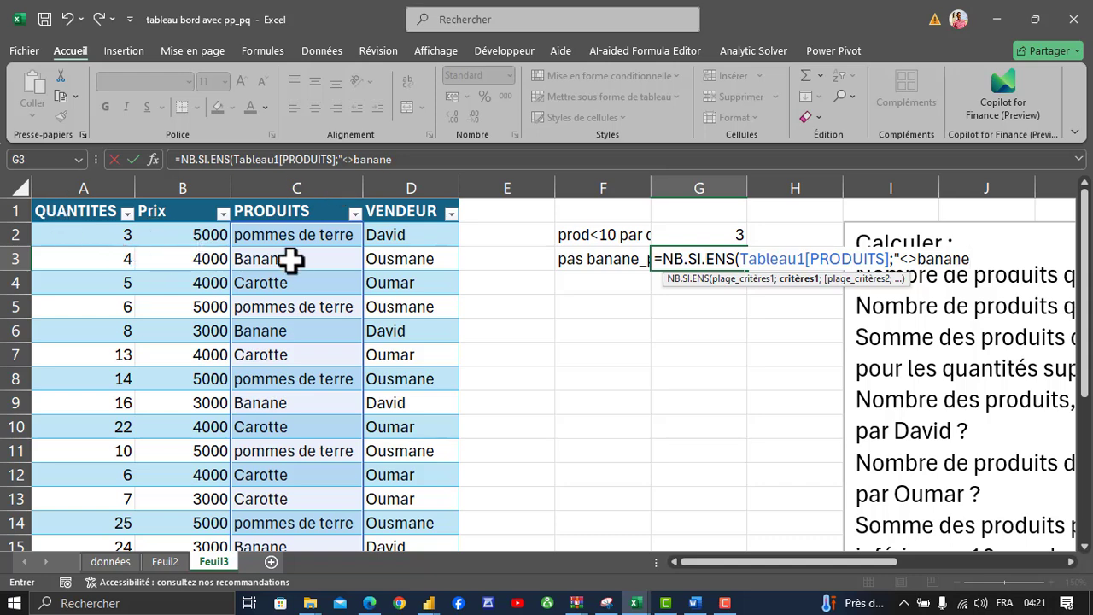
type("\"")
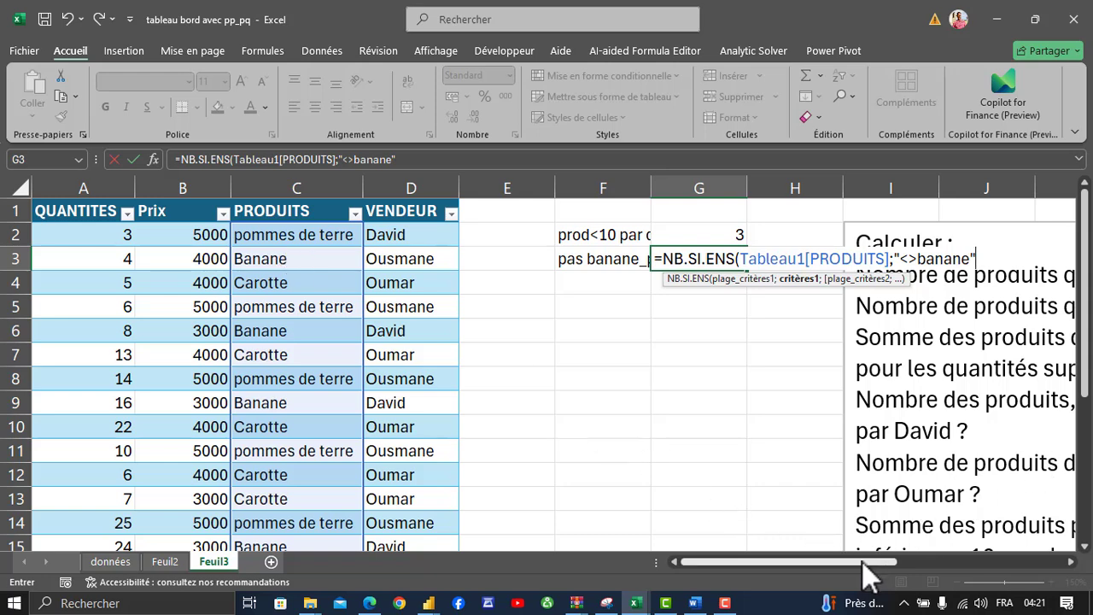
left_click_drag(862, 561, 855, 535)
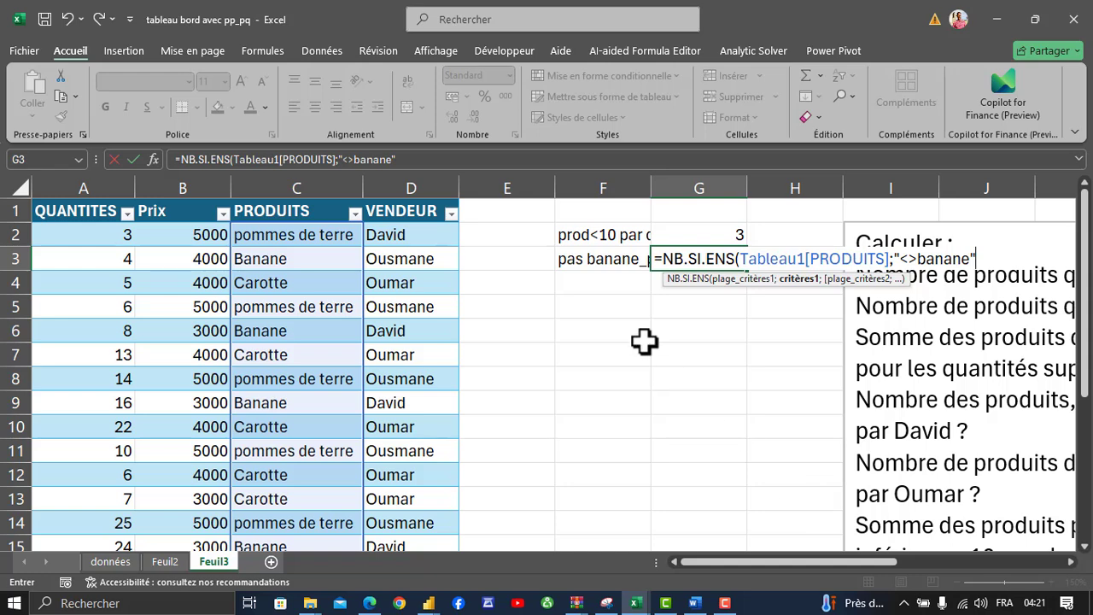
Complete the G3 formula with Tableau1[VENDEUR] as second criteria range and the first name of the seller in the non-banana question as its criterion.
type(";")
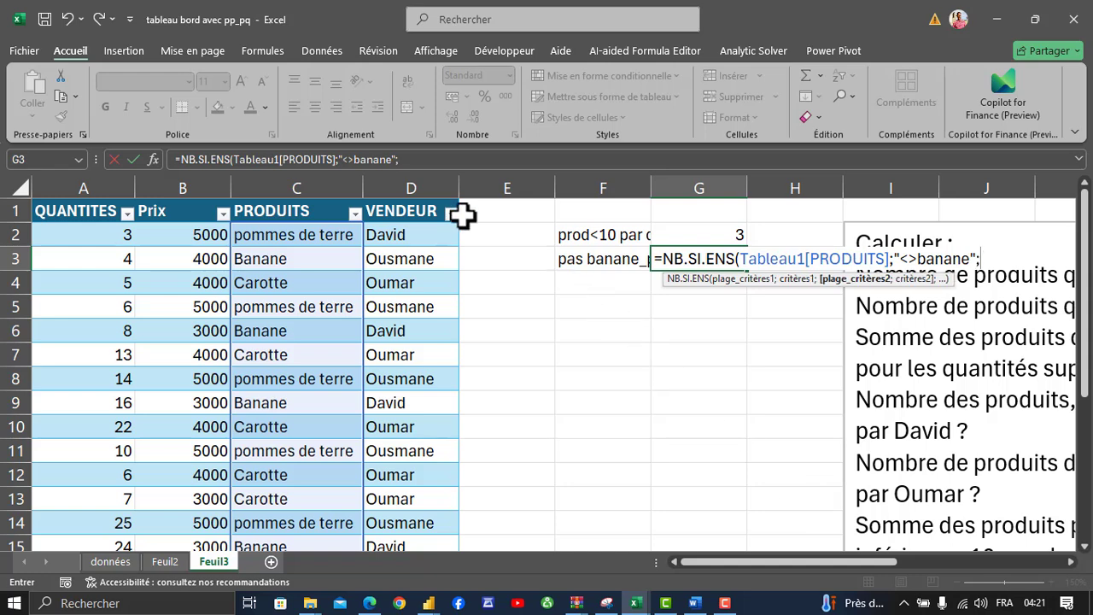
left_click(424, 198)
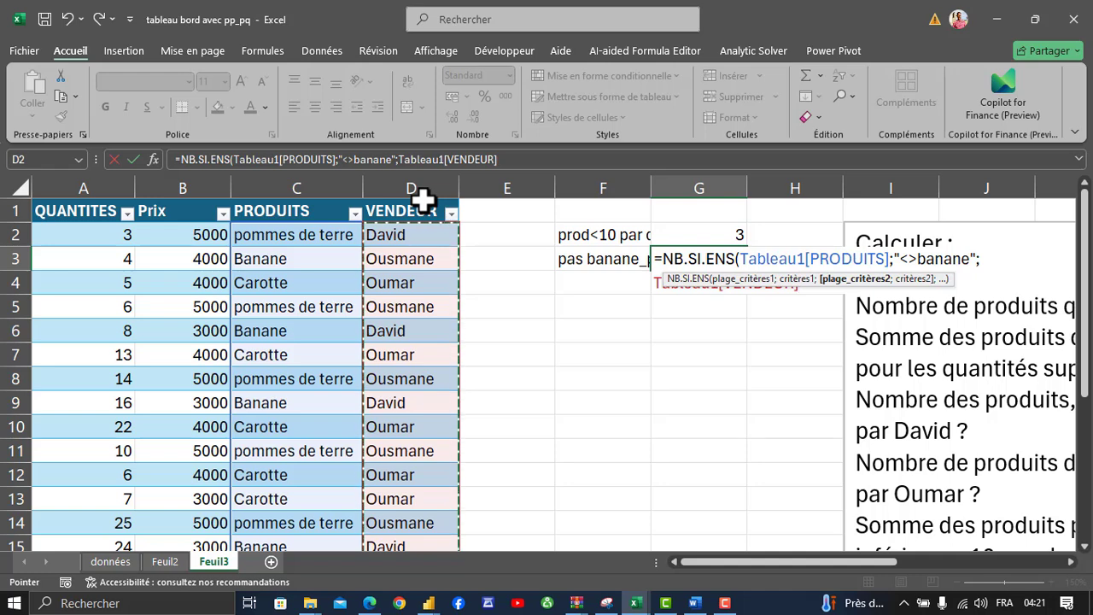
type(";\"")
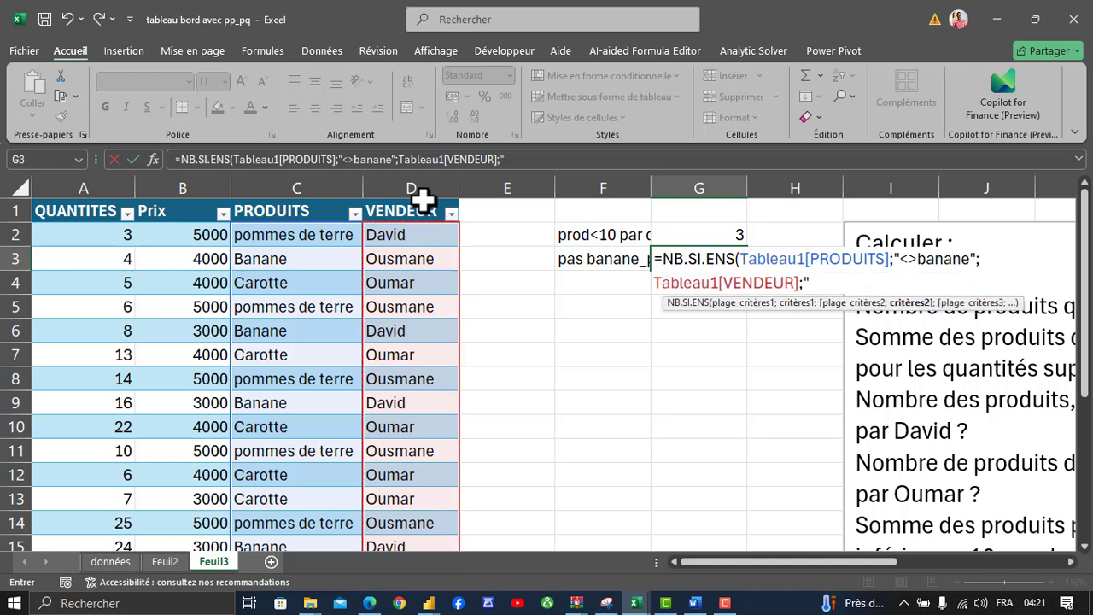
type("oumar\"")
key("Return")
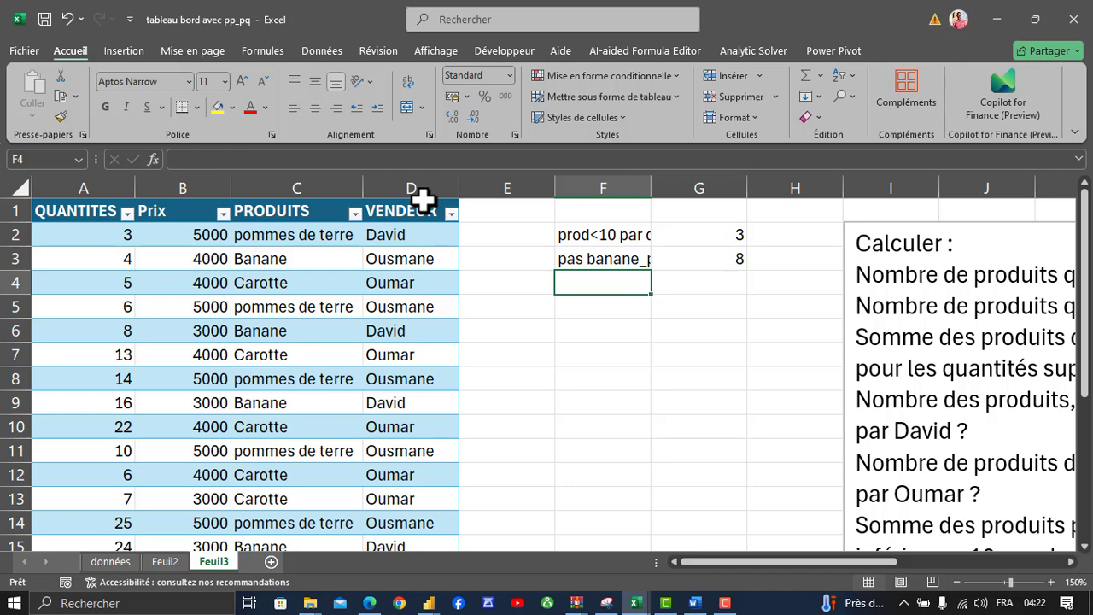
left_click(700, 262)
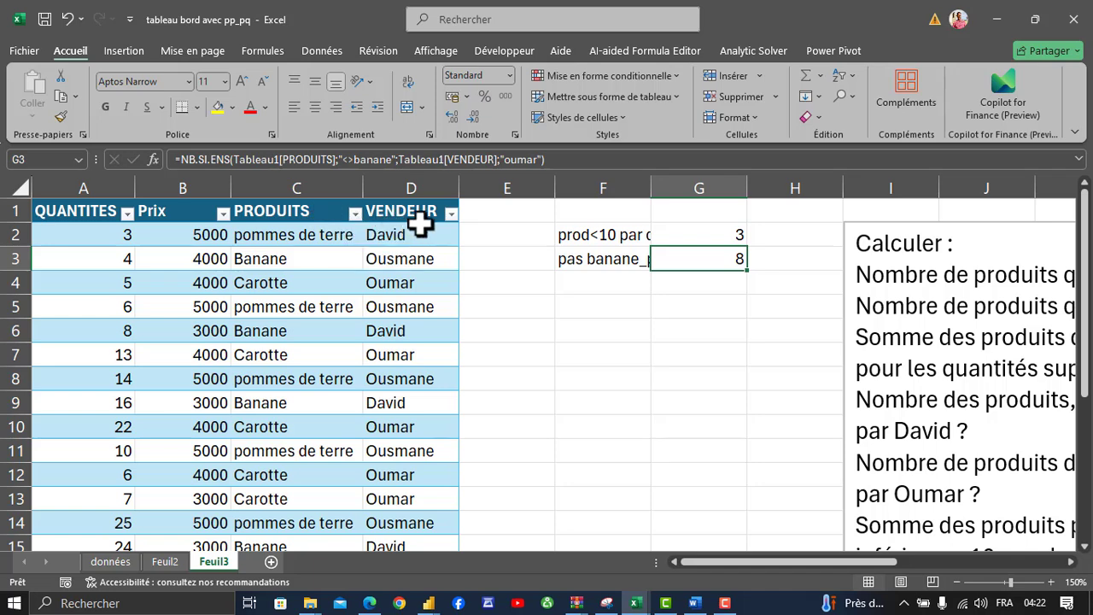
Filter the PRODUITS column to show only Banane.
left_click(356, 213)
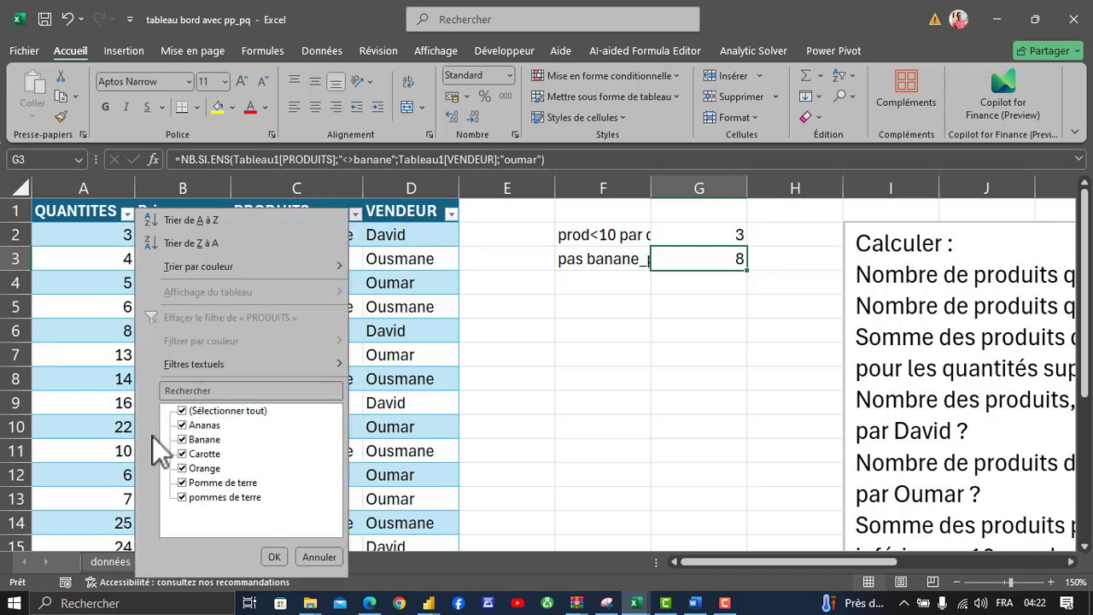
left_click(183, 413)
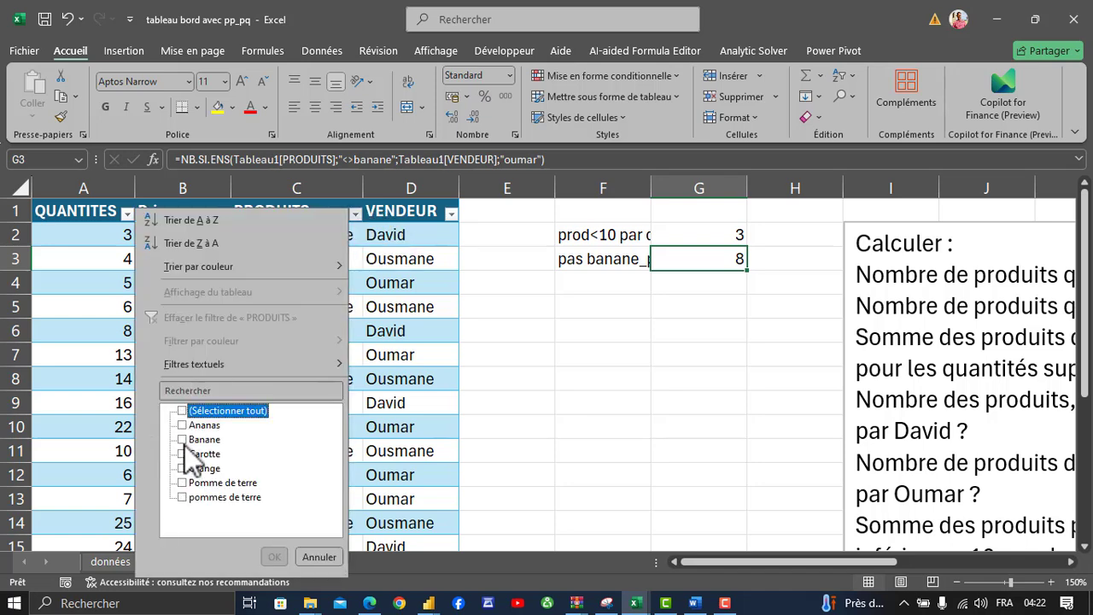
left_click(183, 439)
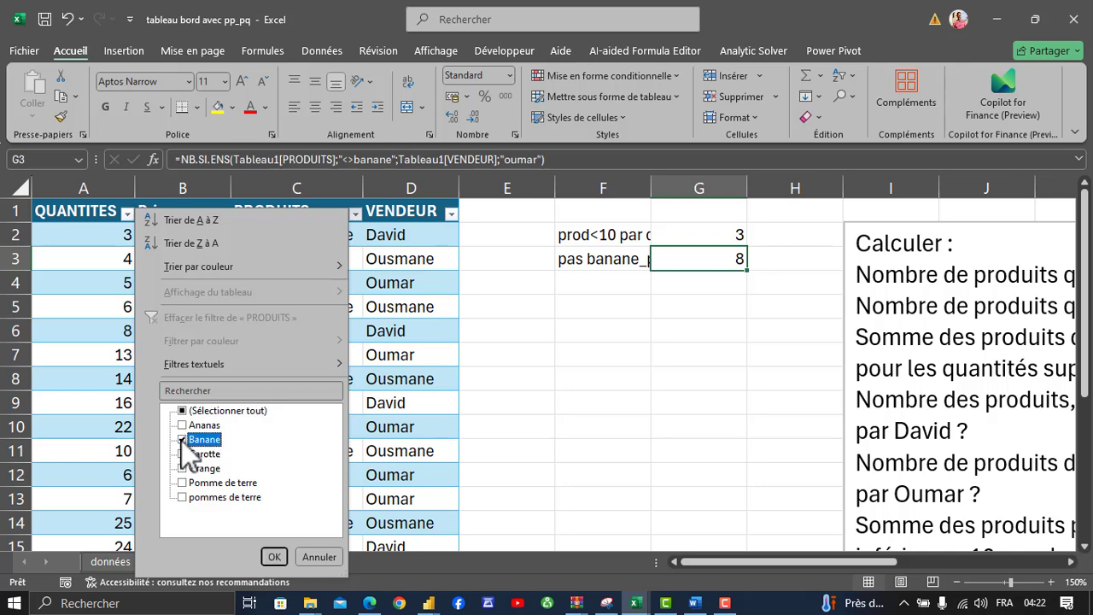
left_click(274, 557)
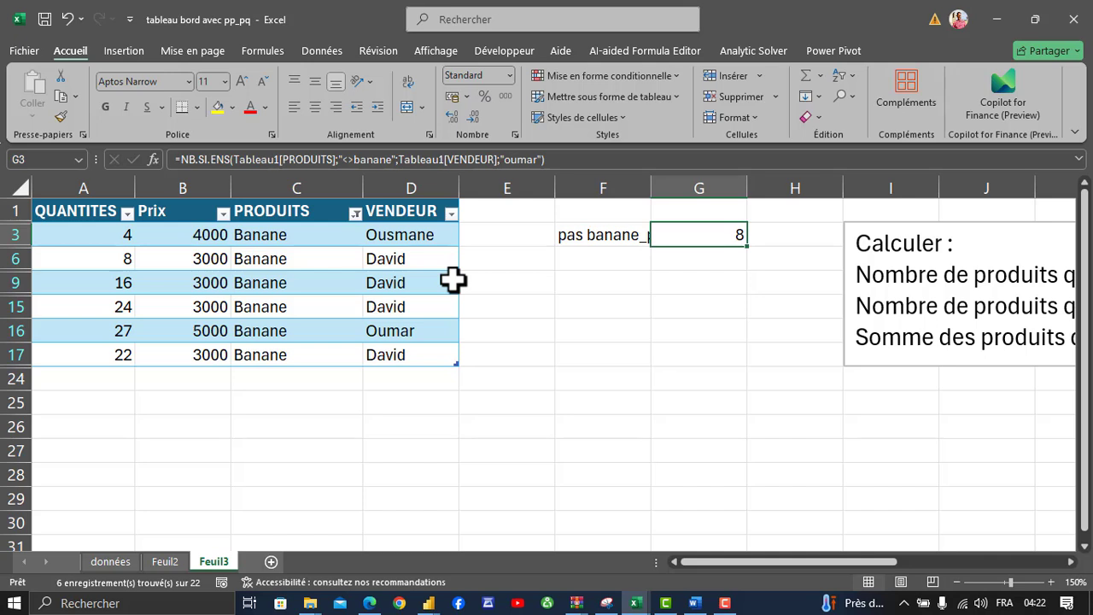
Change the PRODUITS filter to show every product except Banane.
left_click(355, 215)
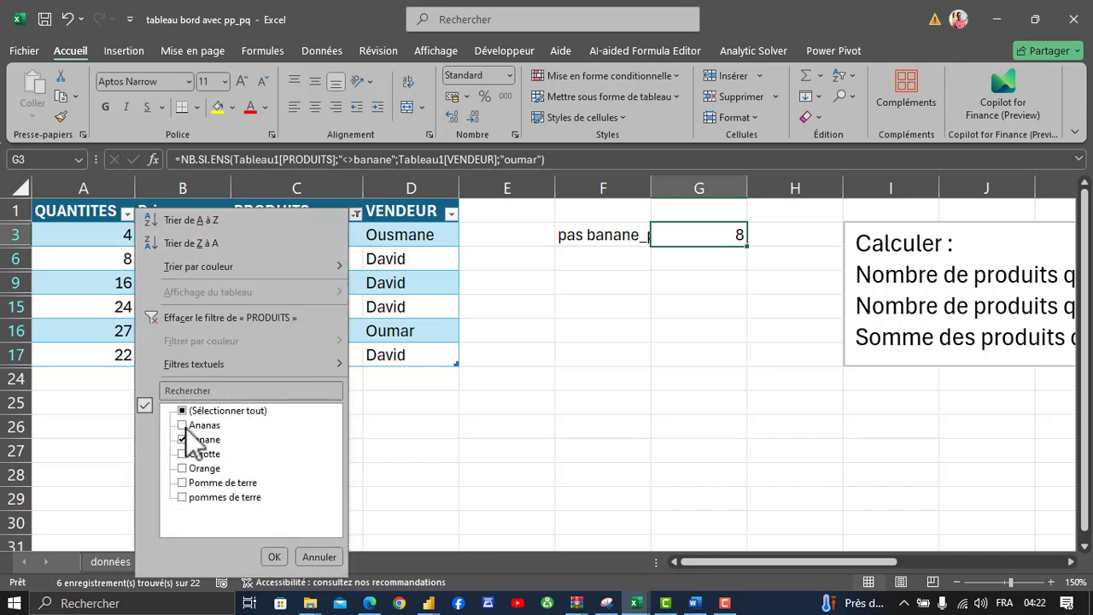
left_click(182, 410)
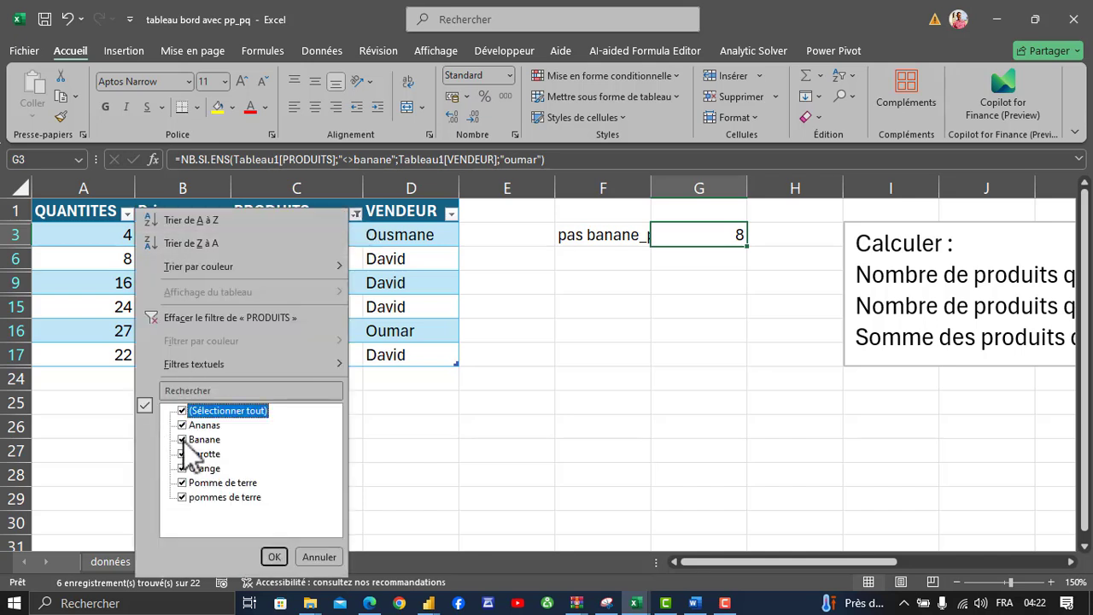
left_click(182, 439)
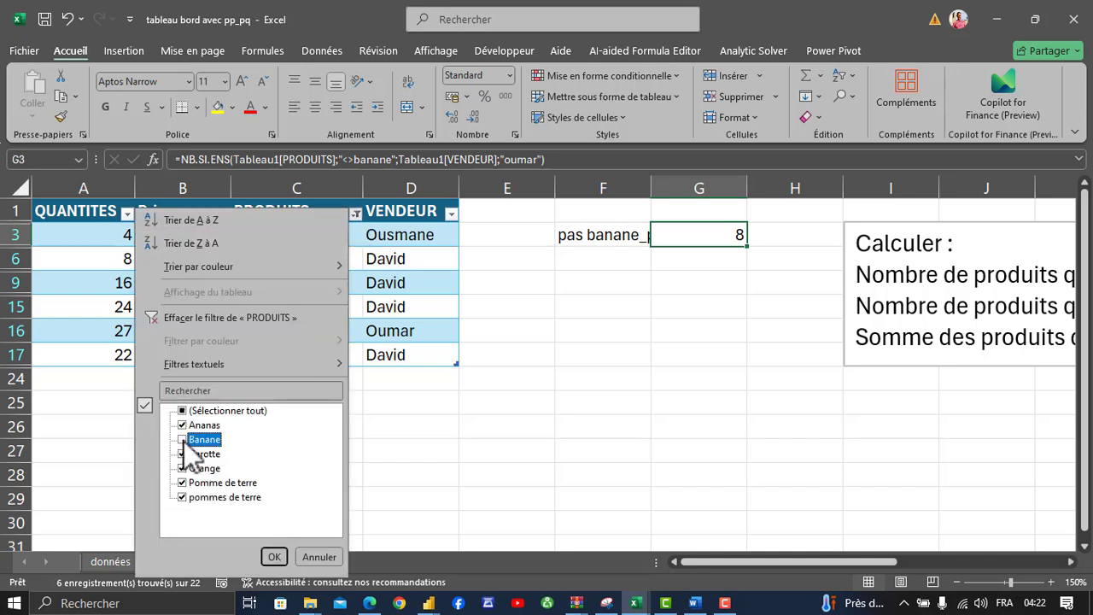
left_click(273, 556)
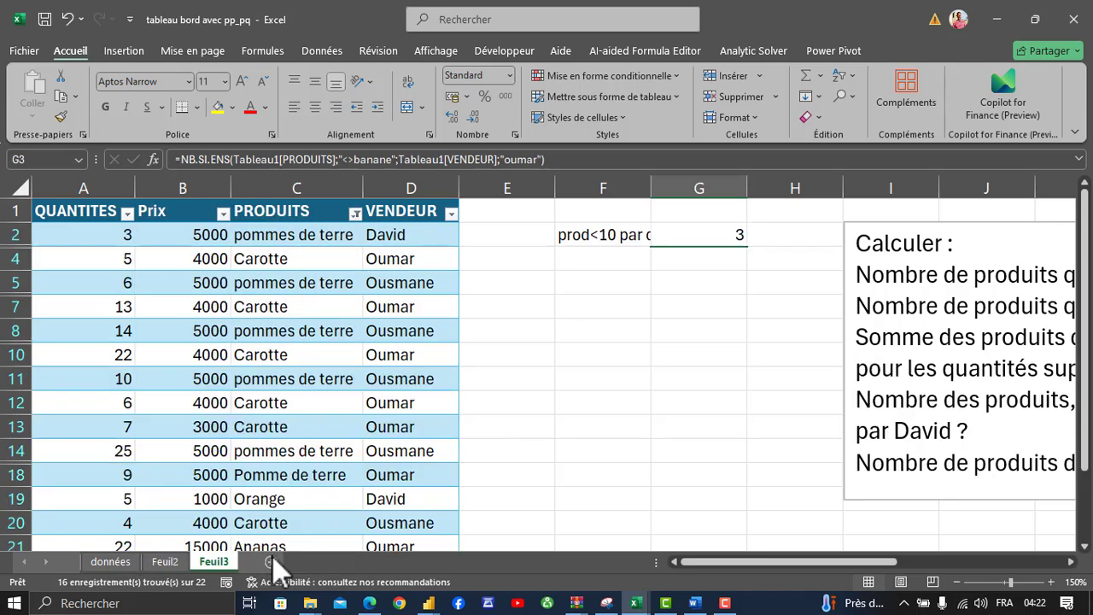
Filter out the seller used in the G3 formula from the VENDEUR column and select the remaining product cells to count them.
left_click(450, 215)
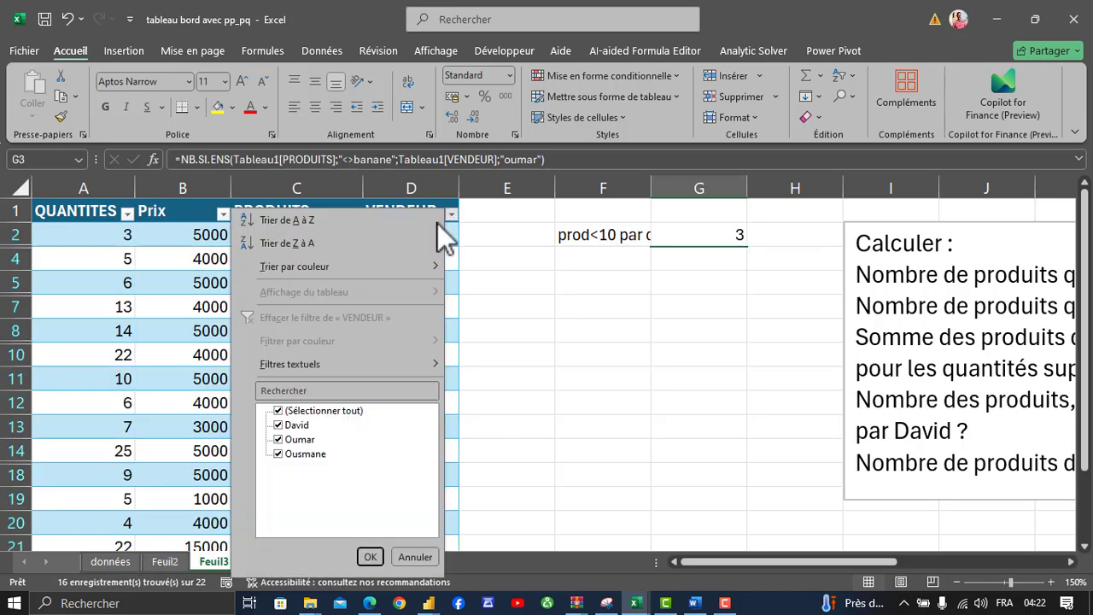
left_click(276, 426)
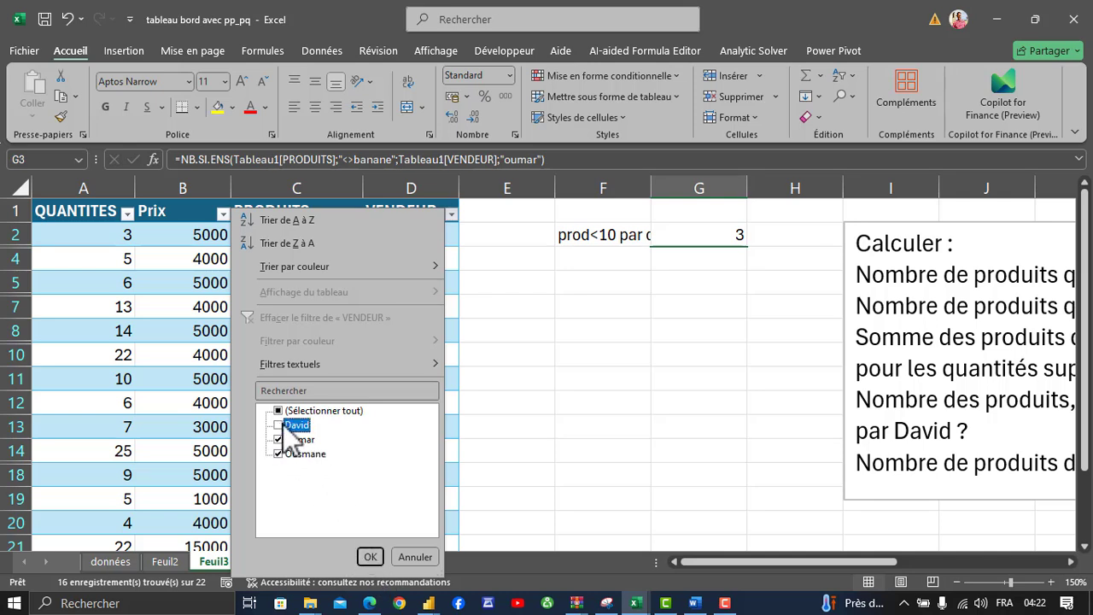
left_click(276, 439)
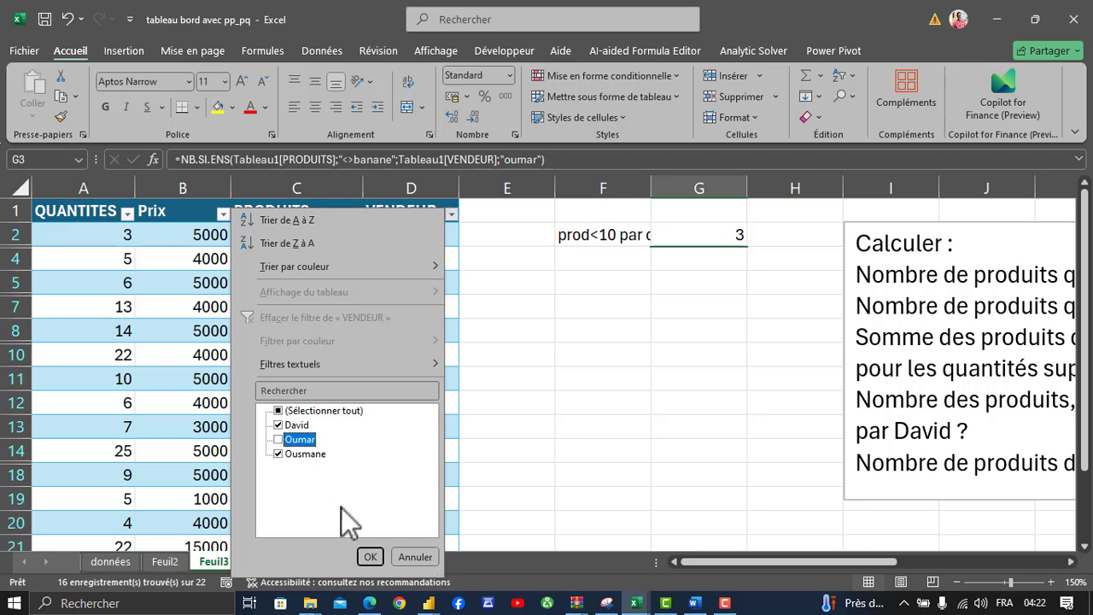
left_click(369, 556)
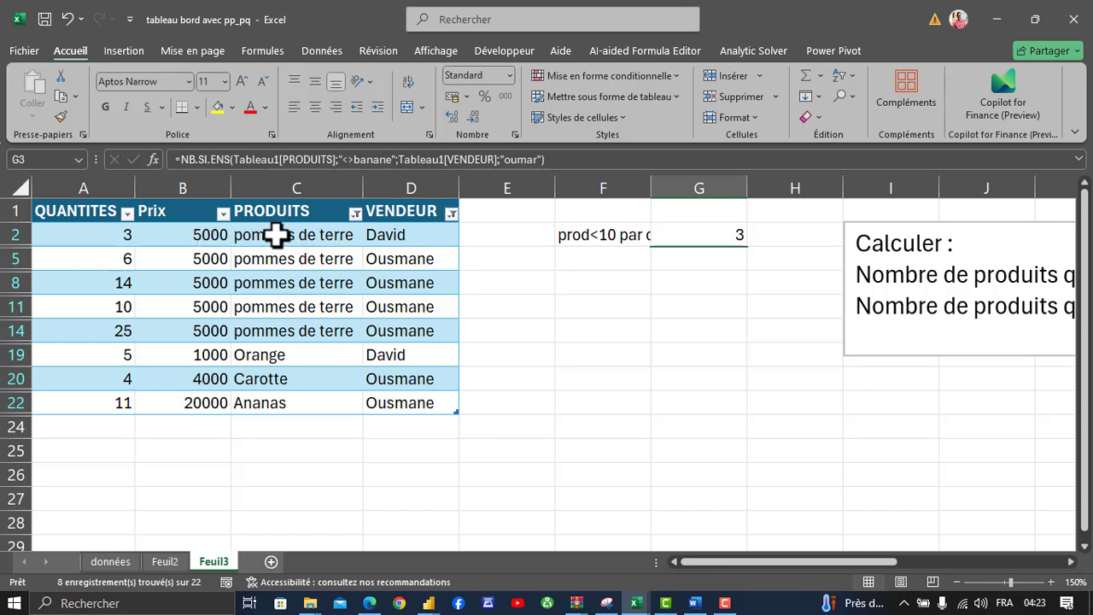
left_click_drag(276, 235, 276, 413)
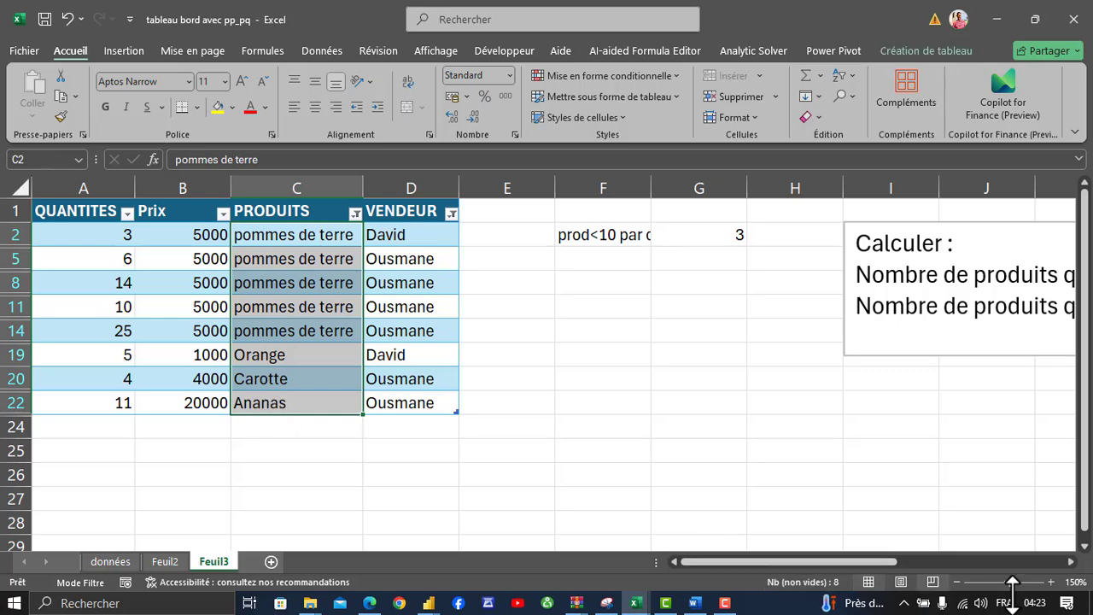
left_click(1051, 581)
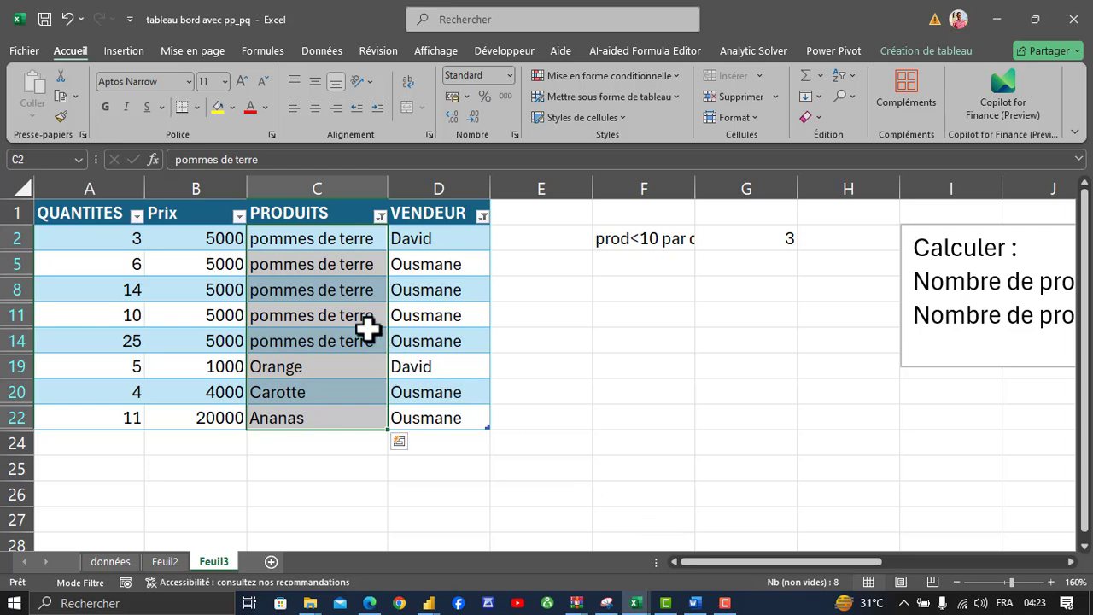
Clear the filters on the PRODUITS and VENDEUR columns.
left_click(379, 216)
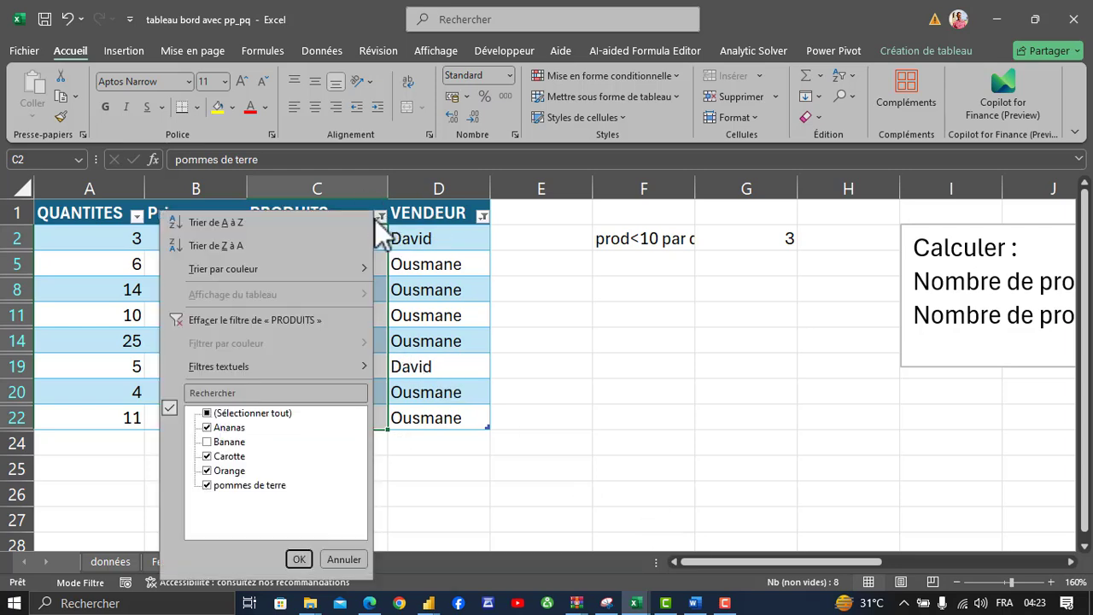
left_click(229, 320)
left_click(484, 223)
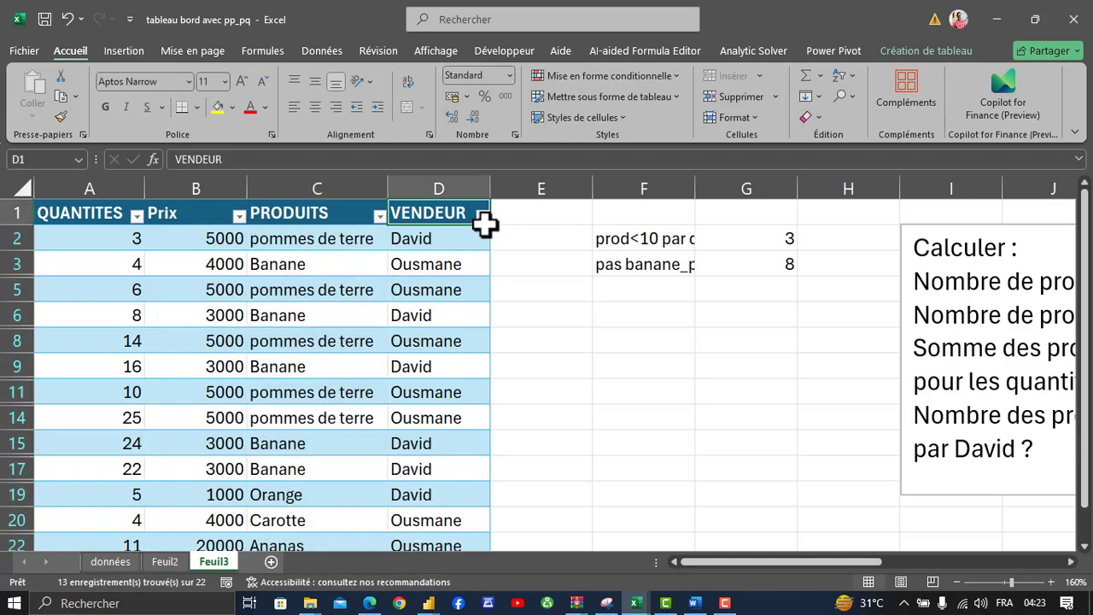
left_click(483, 218)
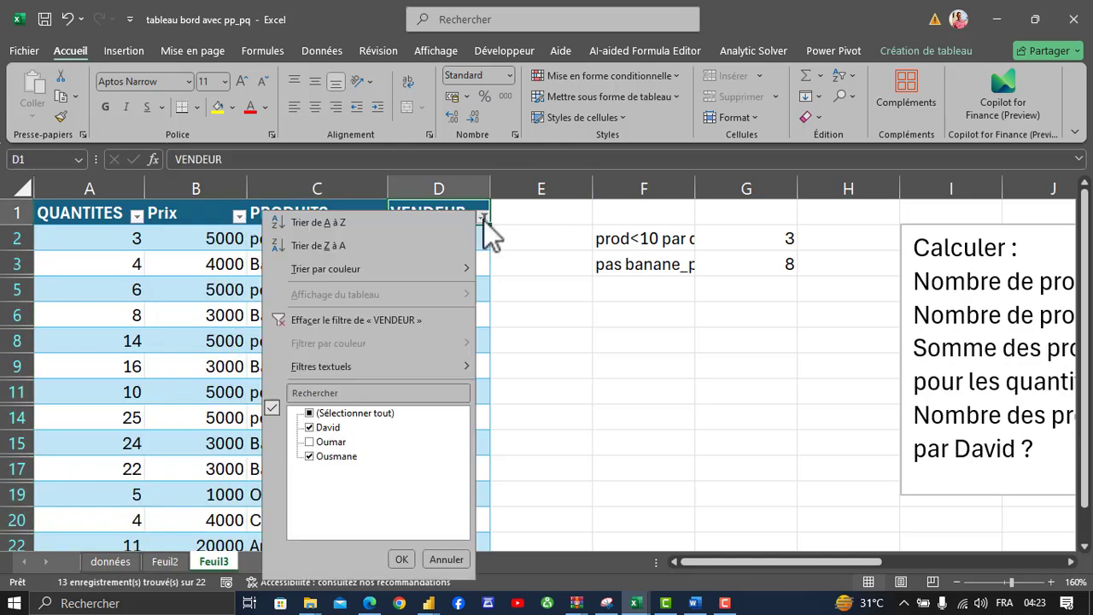
left_click(332, 321)
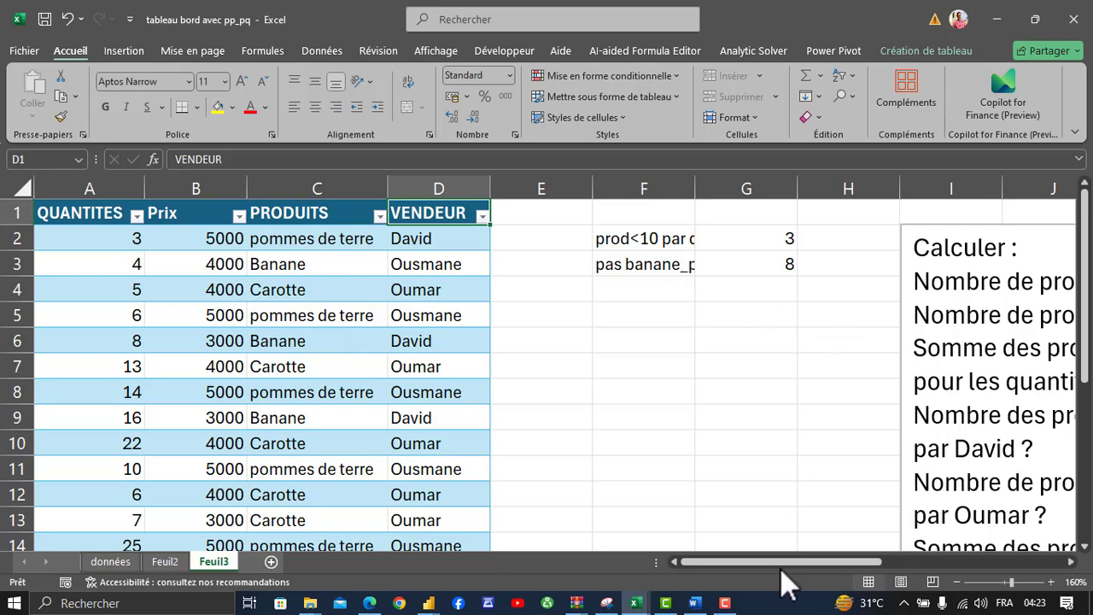
Label cell F4 for the potato-sum question with "sm_pomm_", the first name of the seller in that question and "_<10".
left_click_drag(774, 562, 922, 606)
left_click_drag(1082, 359, 1083, 465)
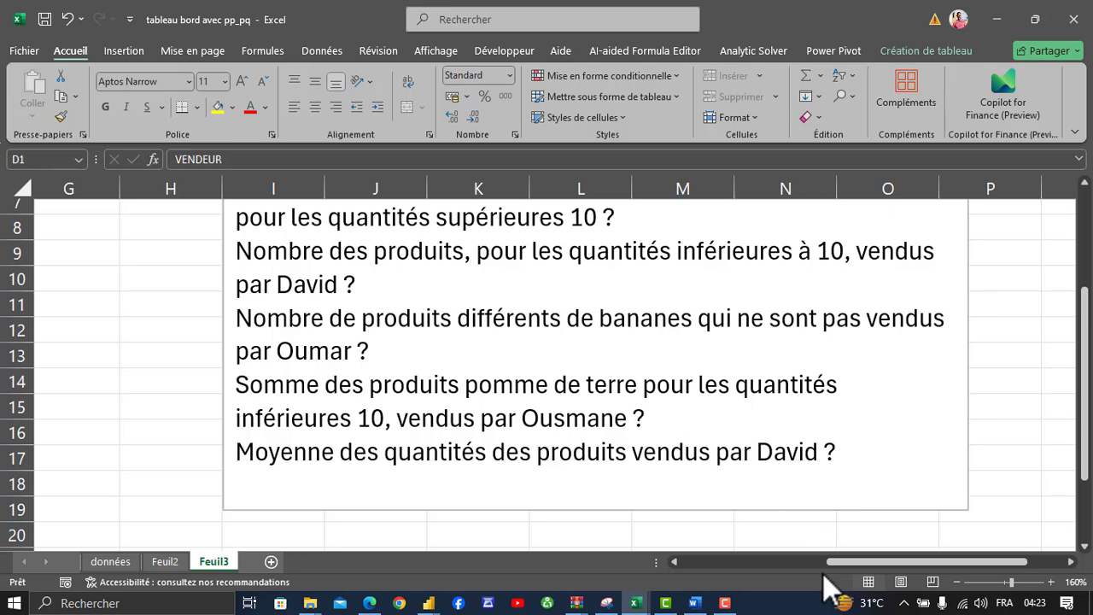
left_click(757, 560)
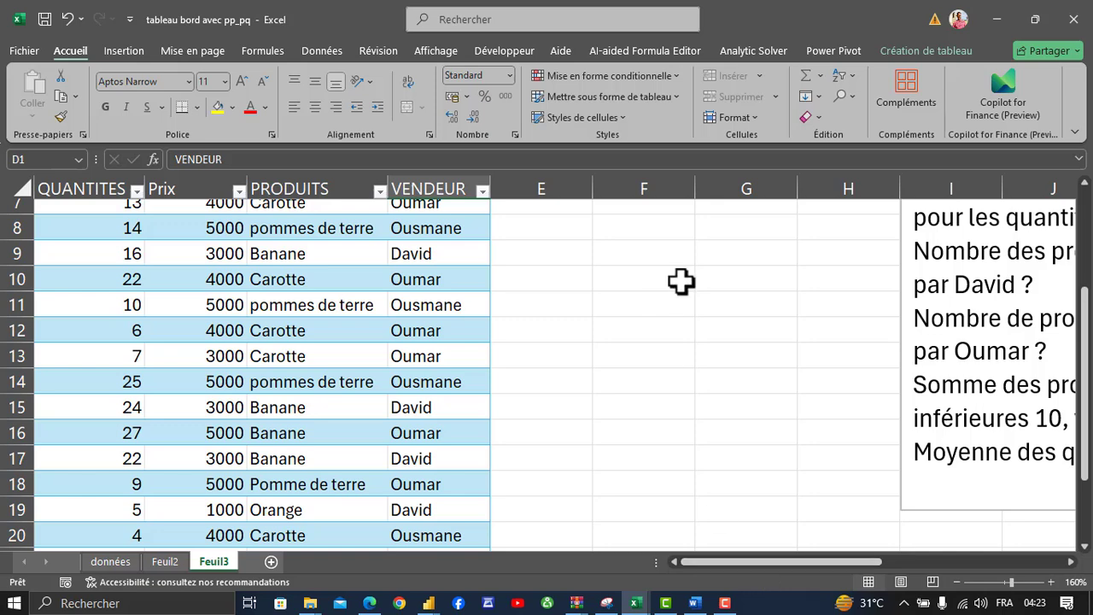
left_click_drag(1086, 329, 1085, 314)
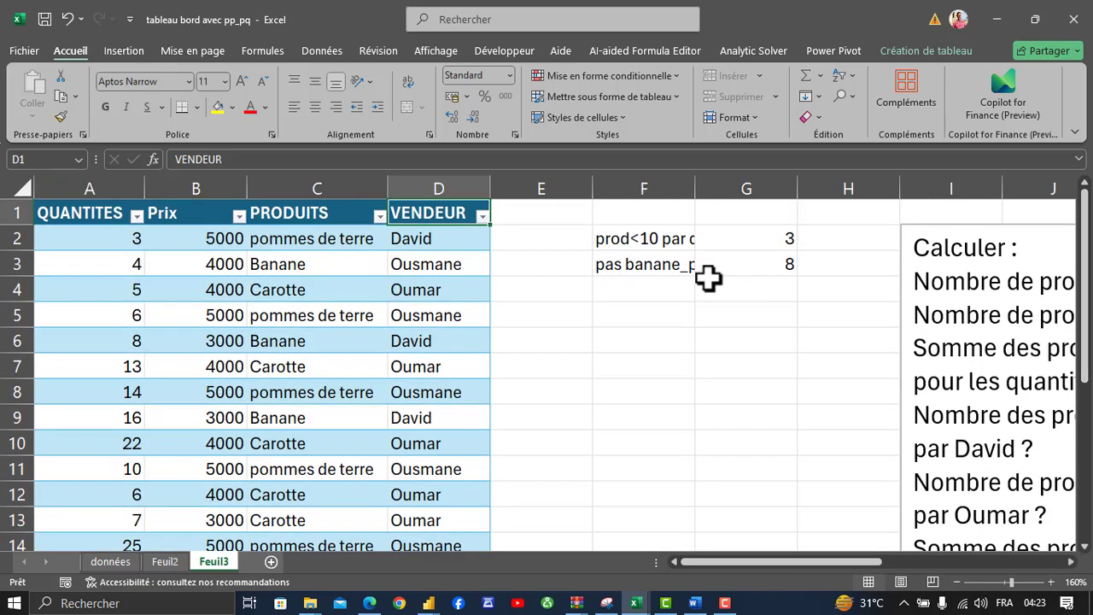
left_click(644, 291)
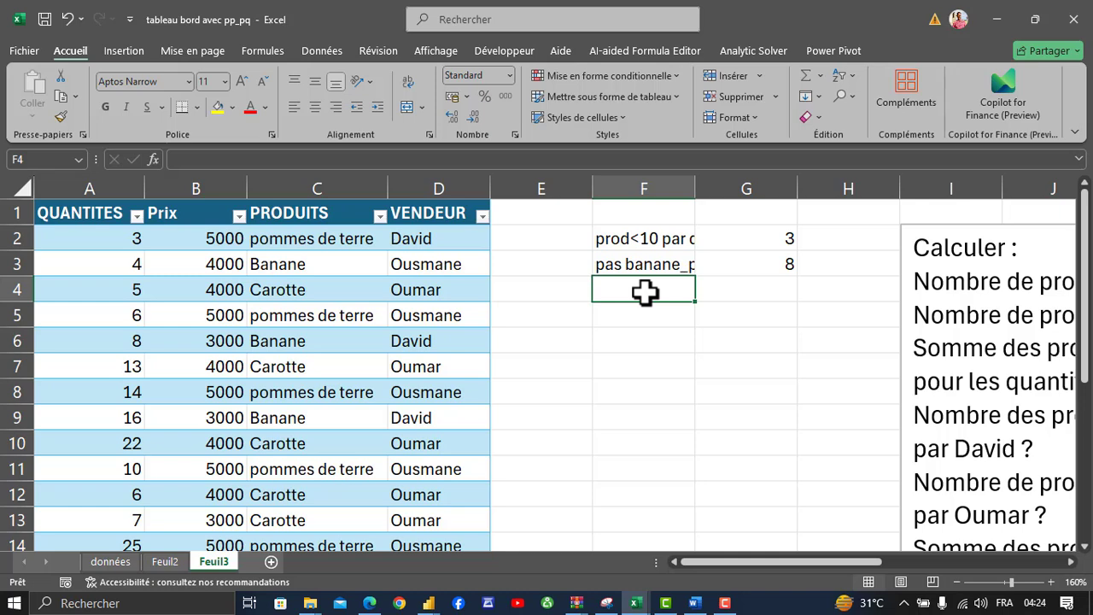
type("sm")
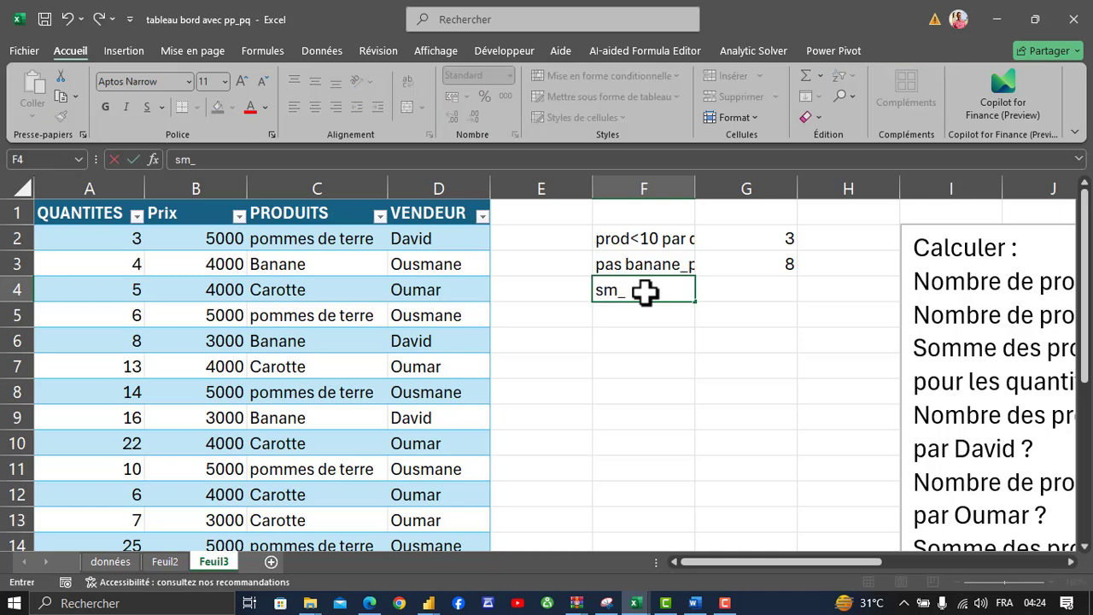
type("_ousmane")
left_click(628, 295)
type("pomm")
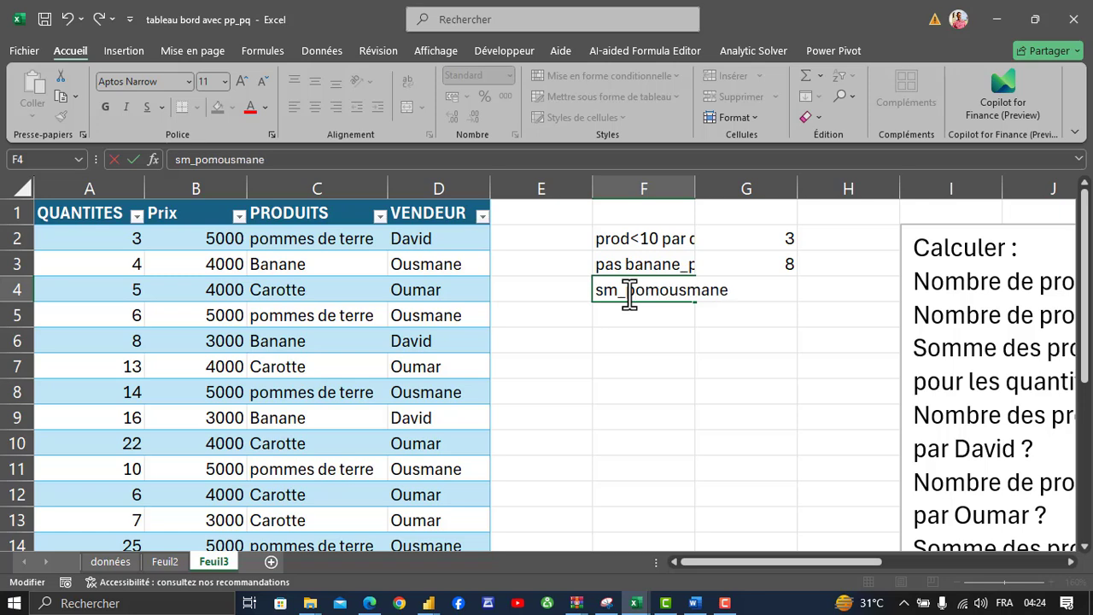
type("_")
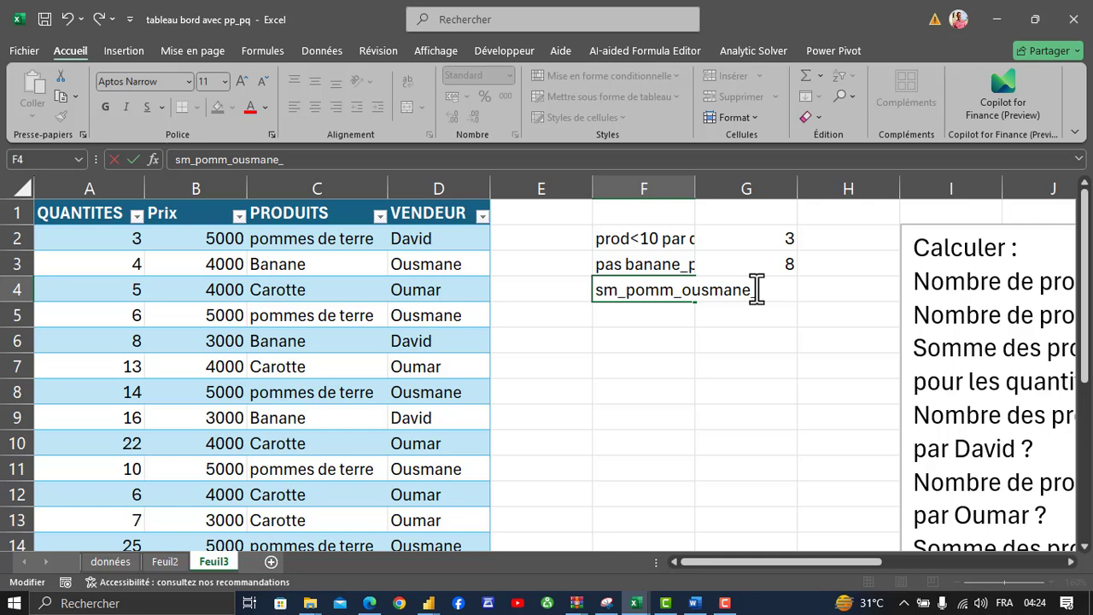
key("alt+shift")
type("10")
left_click(756, 289)
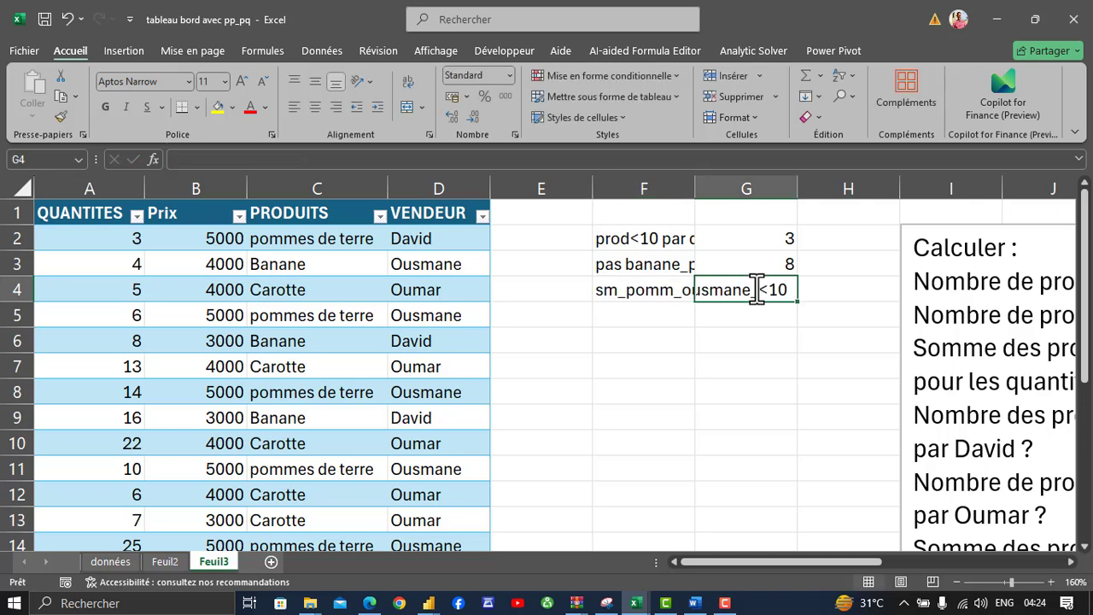
Start a SOMME.SI.ENS formula in cell G4 with the Prix column of the table as the sum range.
type("=so;")
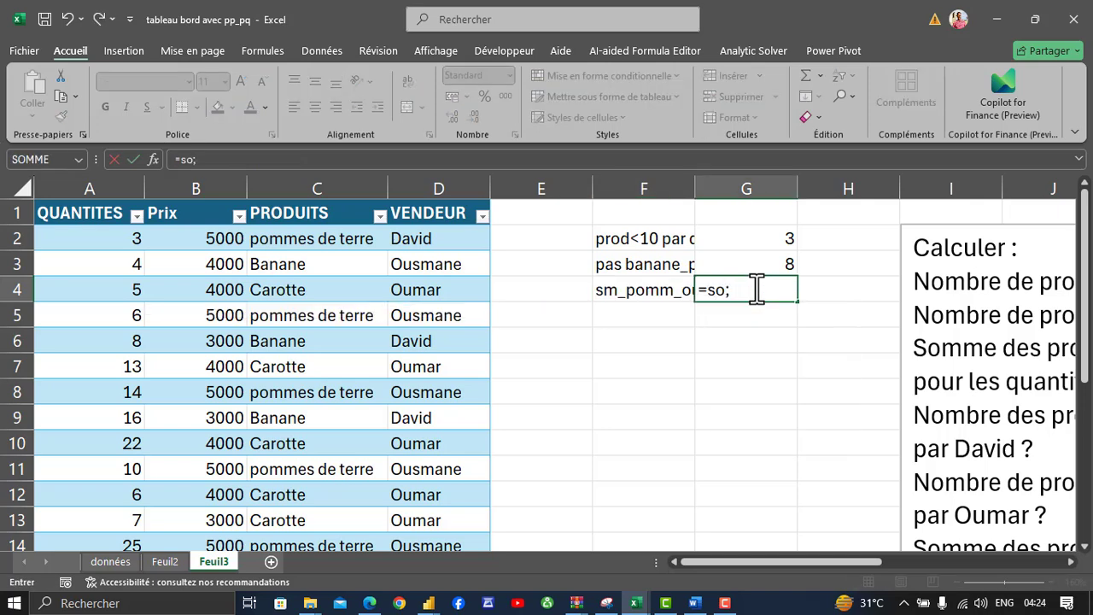
type(";")
key("BackSpace")
key("BackSpace")
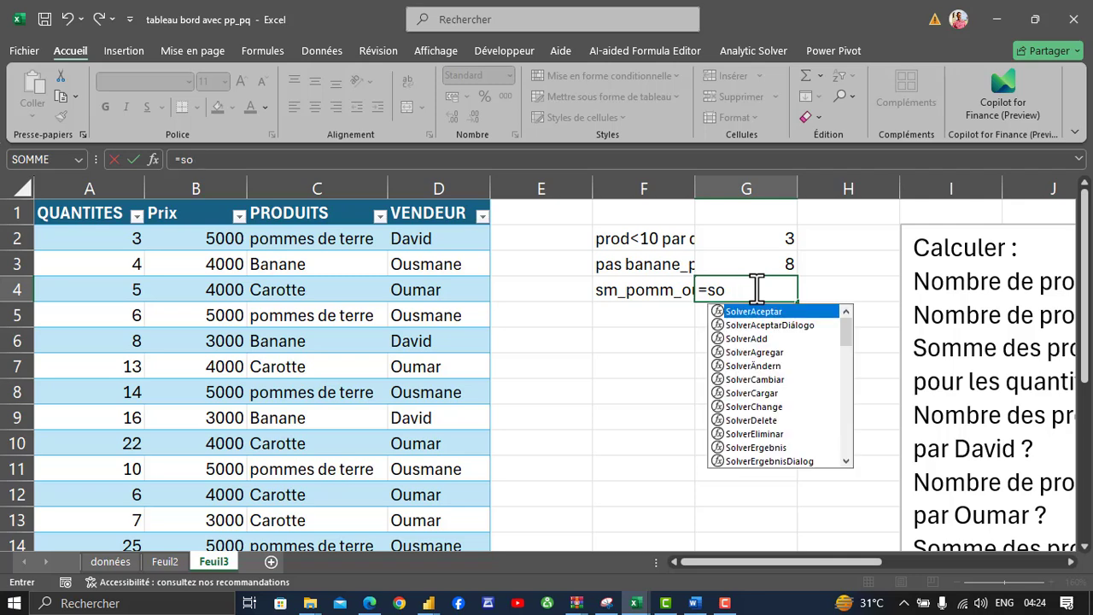
key("alt+shift")
type("mm")
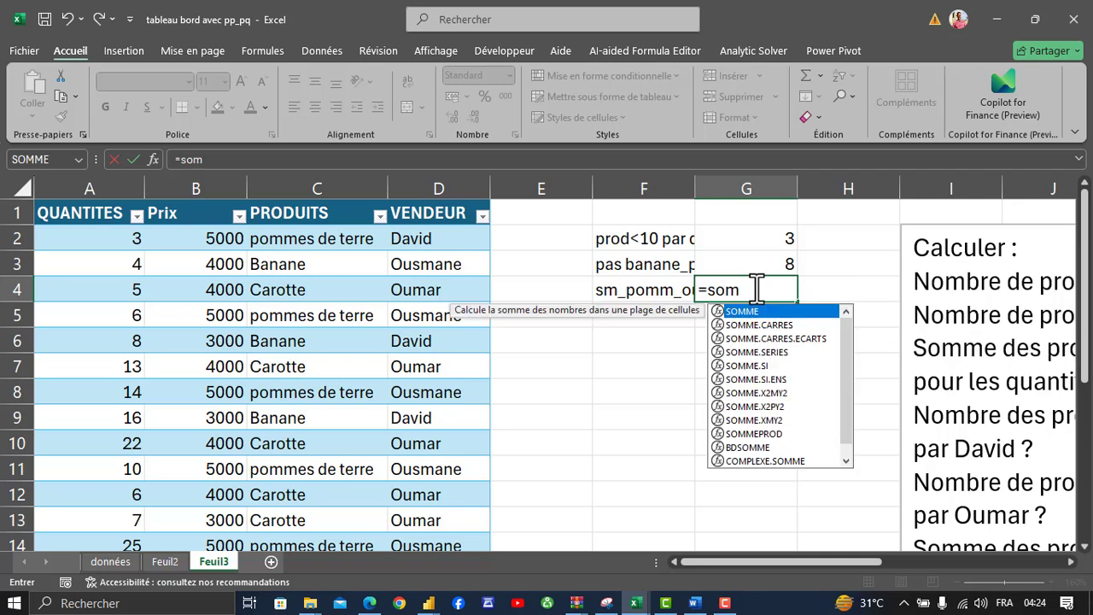
key("Down")
key("Down")
key("Down")
key("Down")
key("Down")
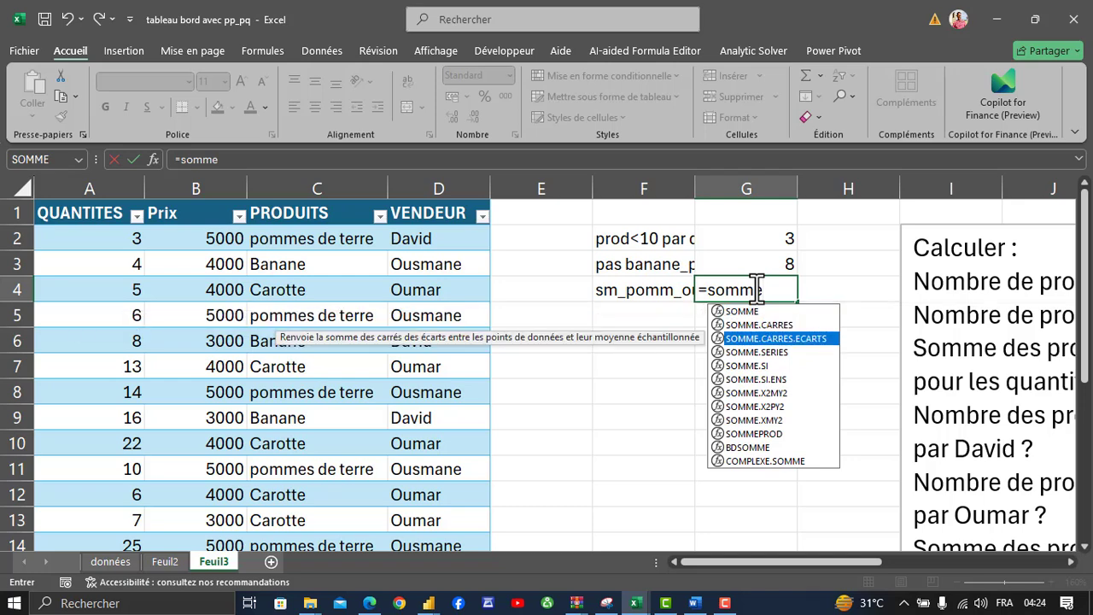
key("Down")
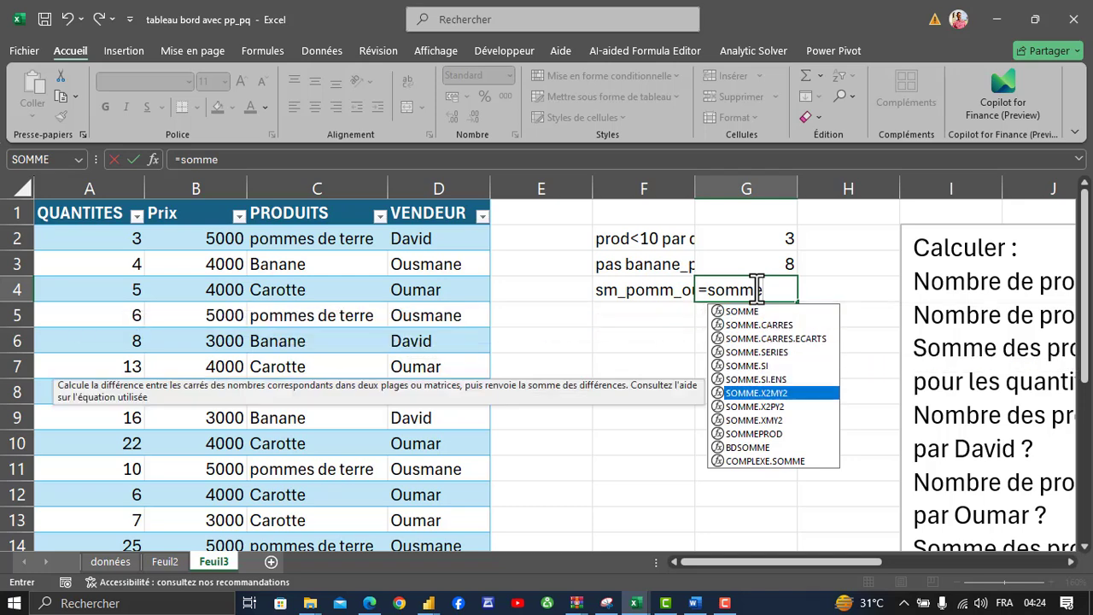
key("Up")
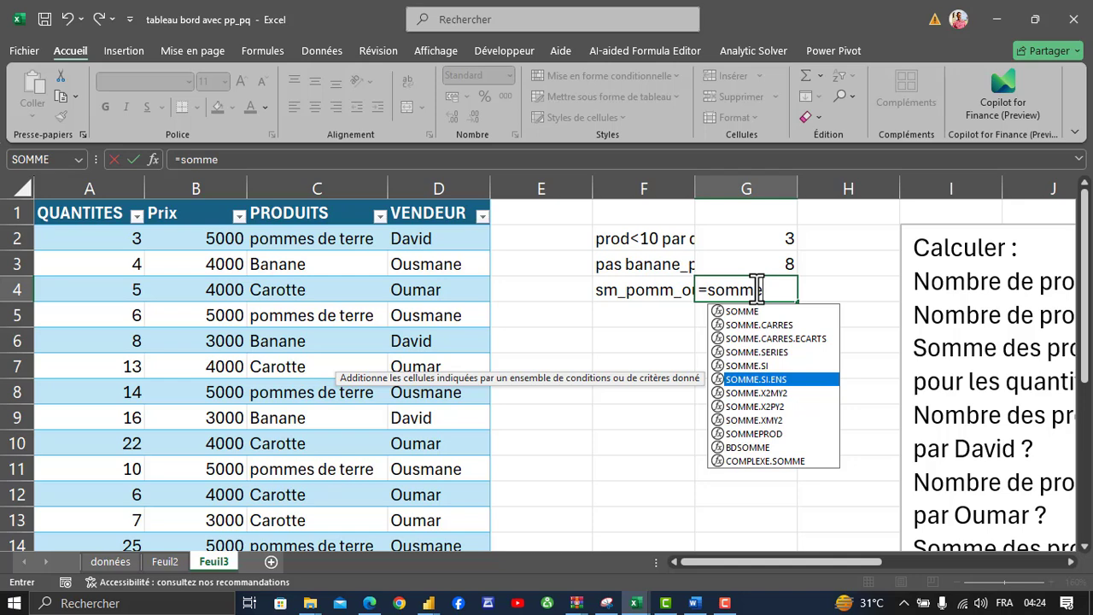
key("Tab")
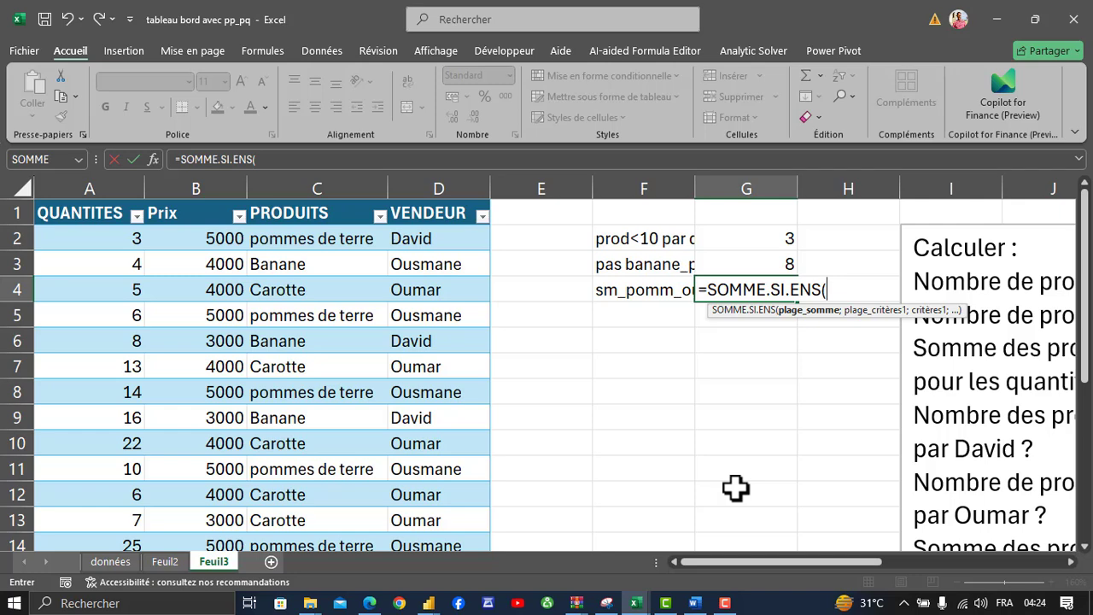
left_click(221, 194)
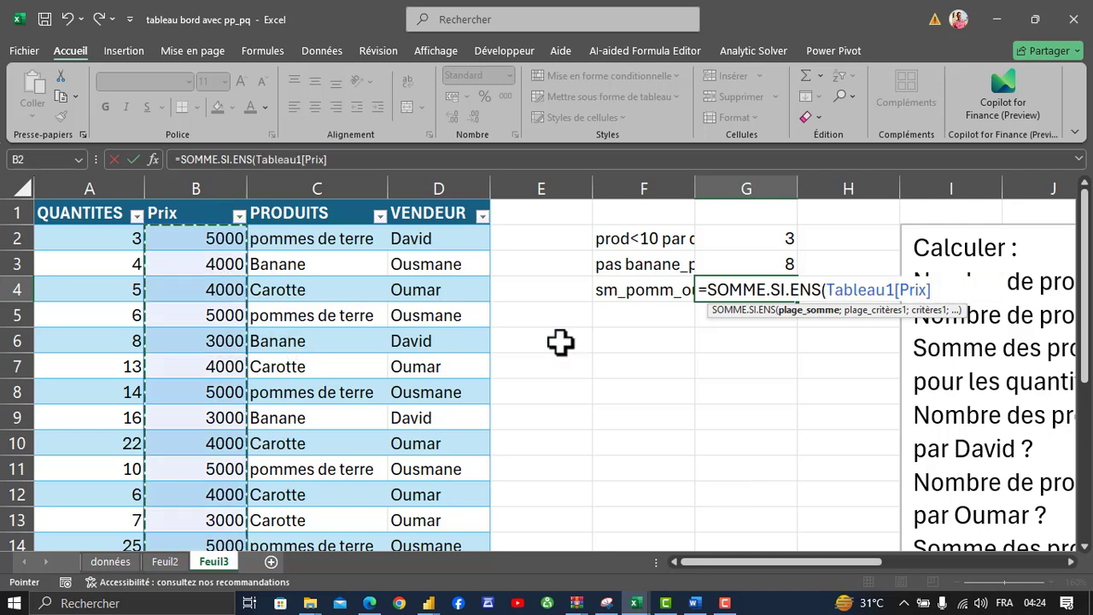
type(";")
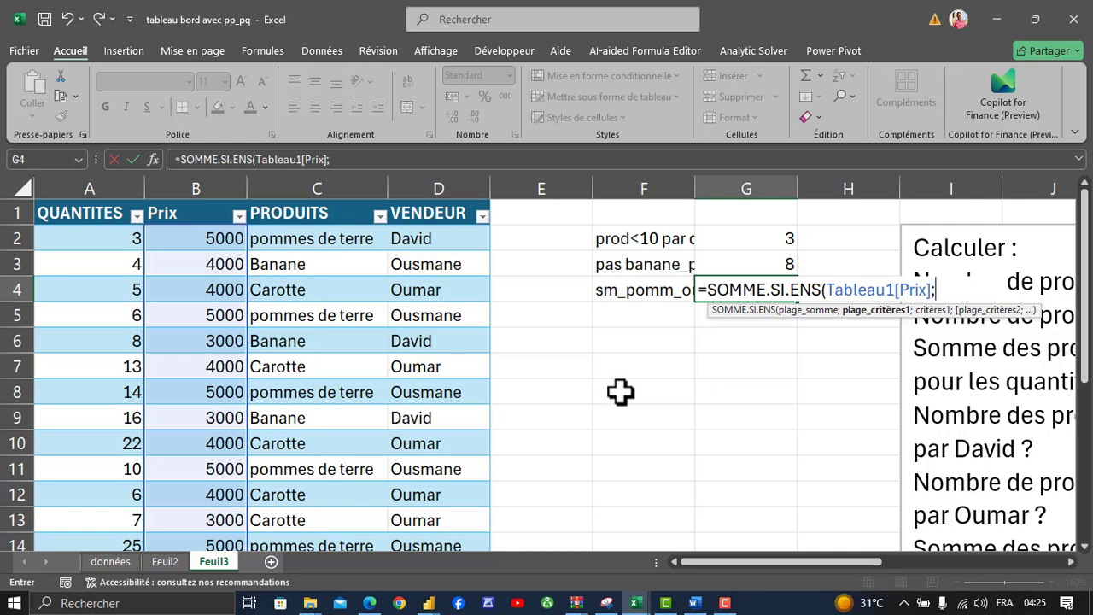
Add the PRODUITS column with the criterion "pommes de terre" as the first condition of the G4 formula.
left_click(330, 195)
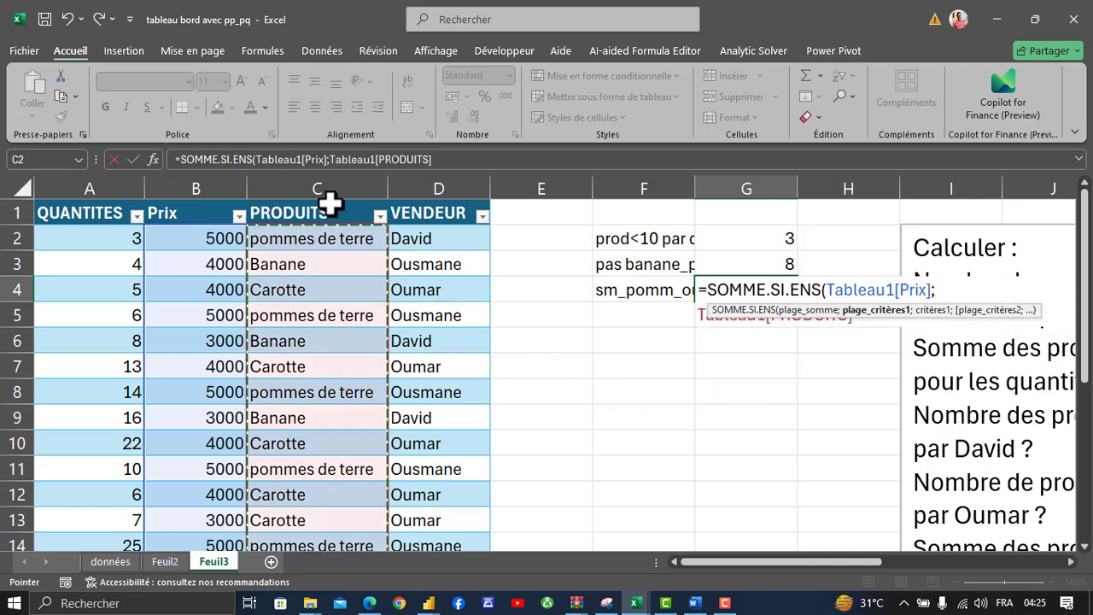
type(";\"")
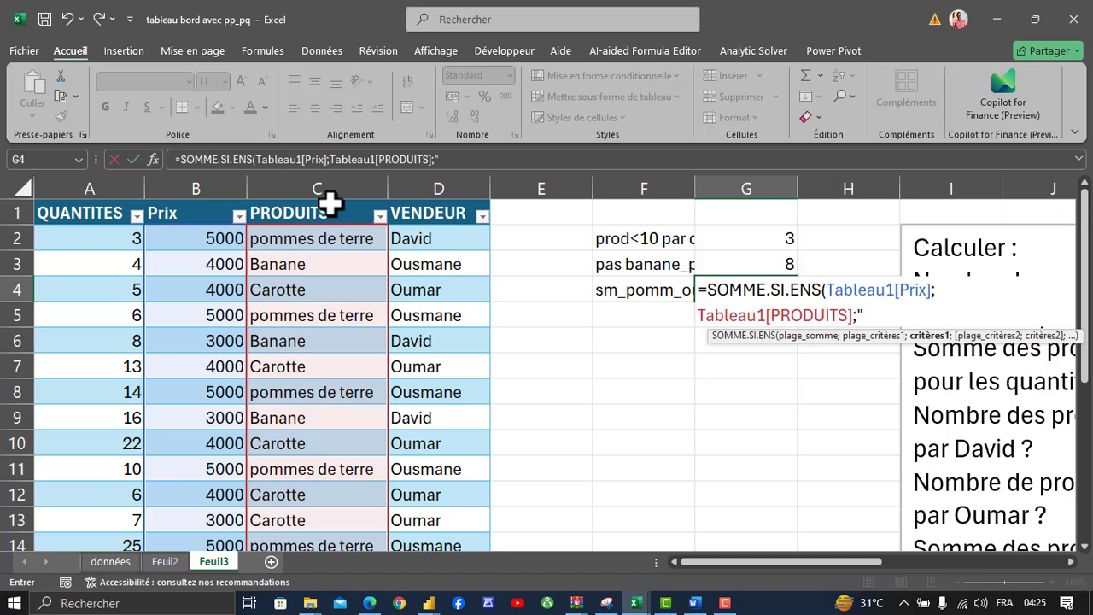
type("pommes")
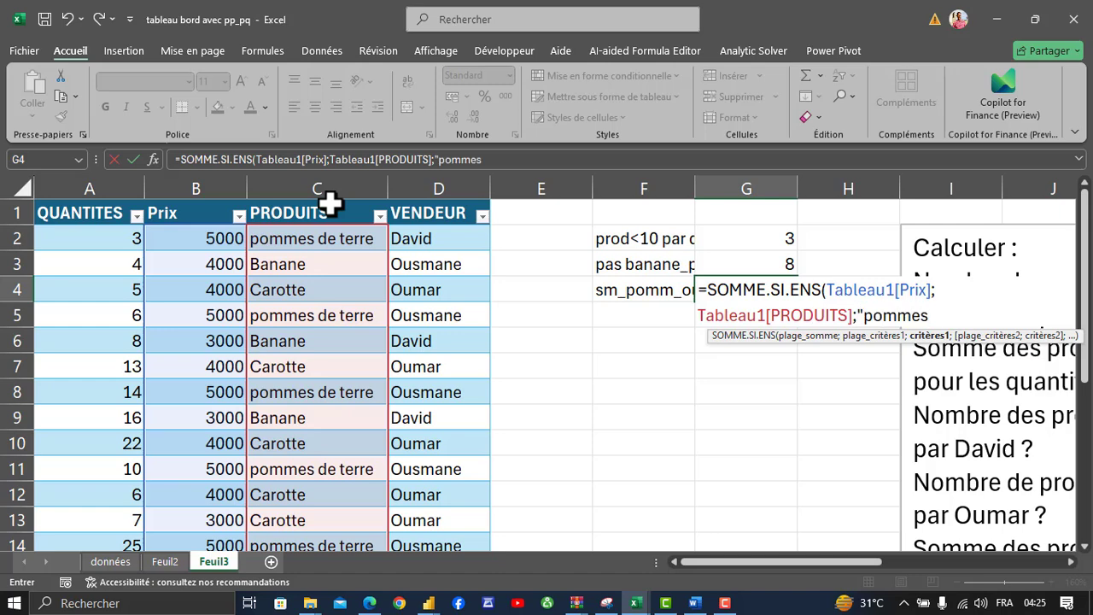
type(" de terre\"")
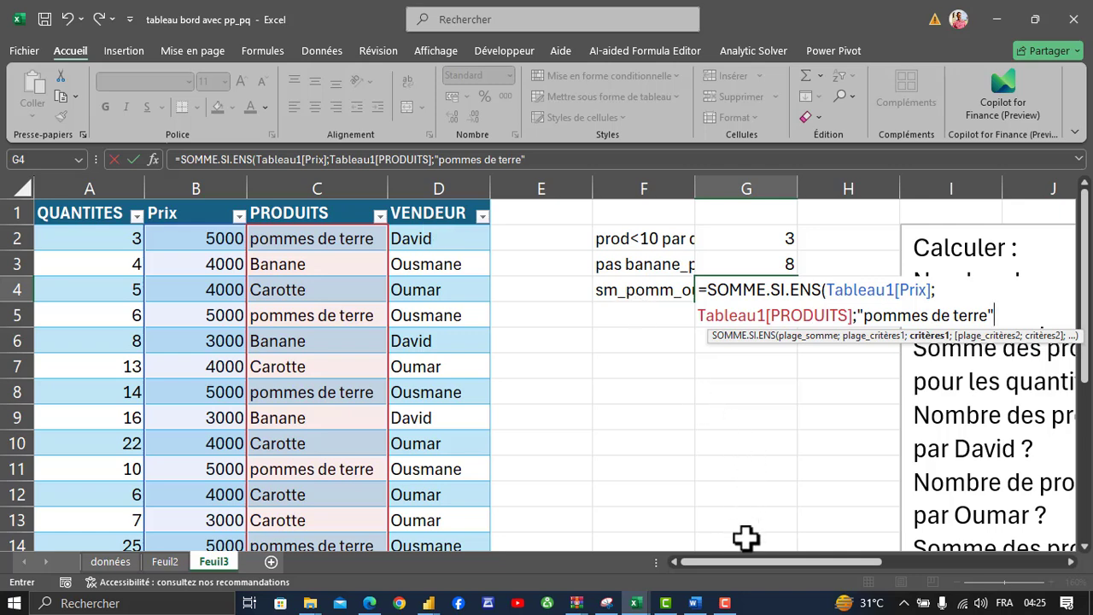
left_click(724, 602)
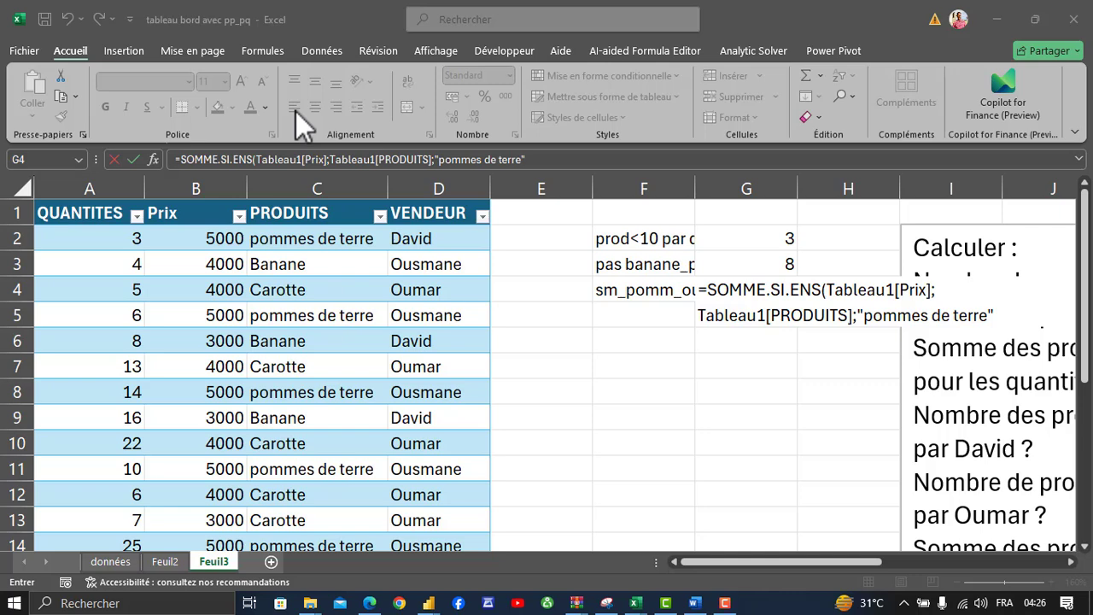
left_click(541, 163)
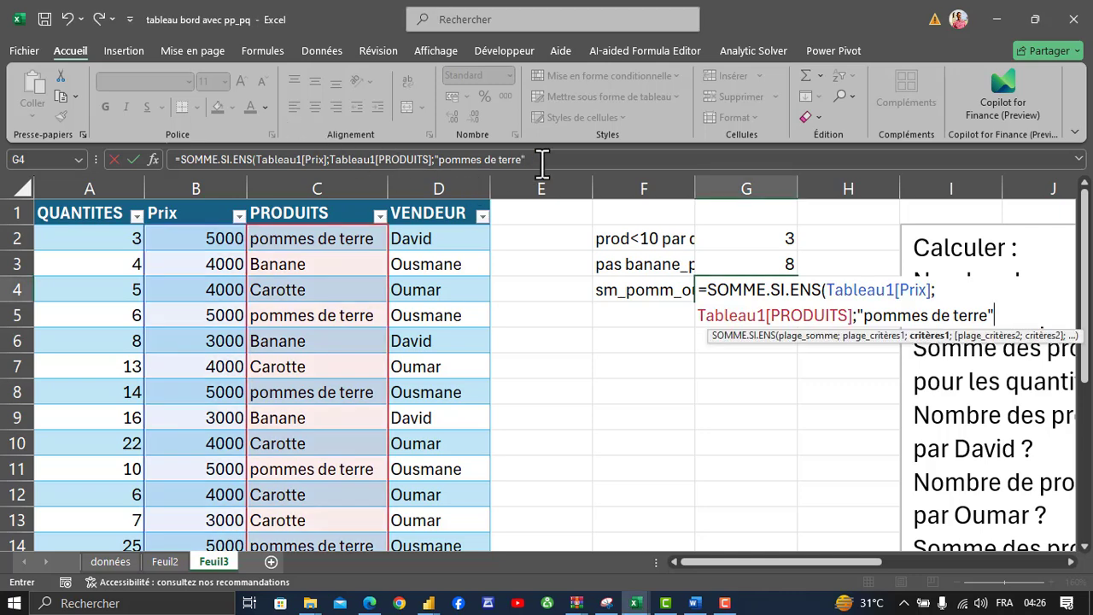
left_click(541, 163)
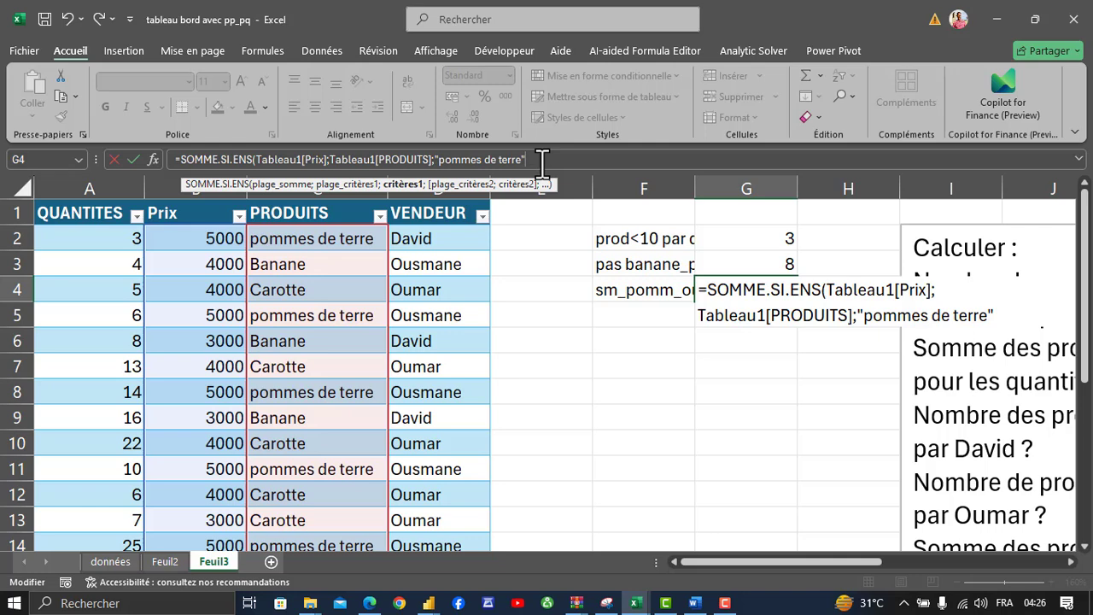
type(";")
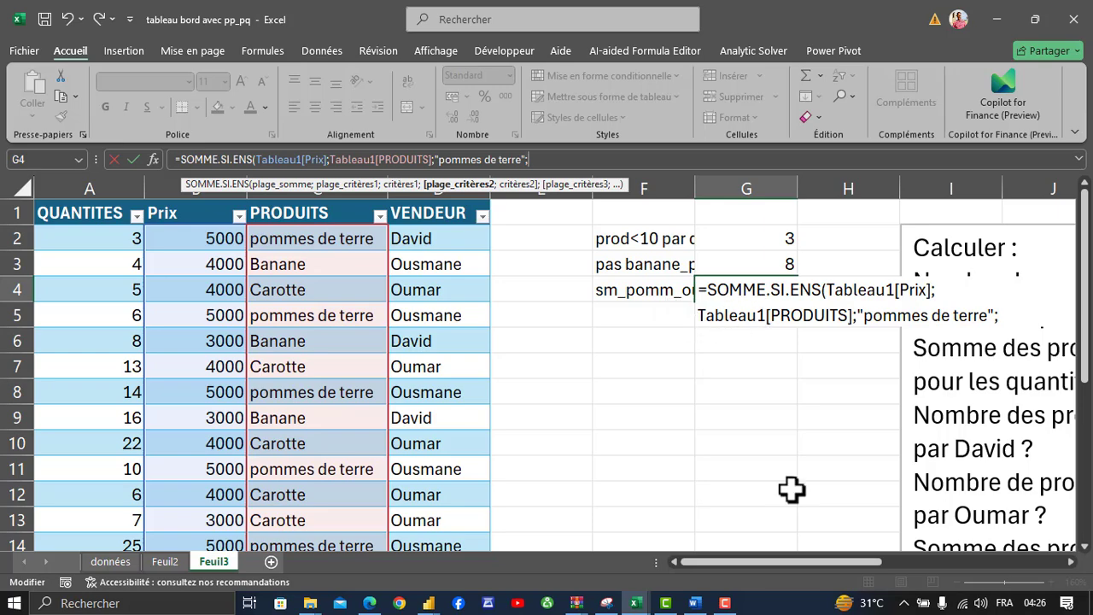
Add the VENDEUR column with the first name of the seller in the potato-sum question as the second condition.
left_click_drag(763, 569, 846, 567)
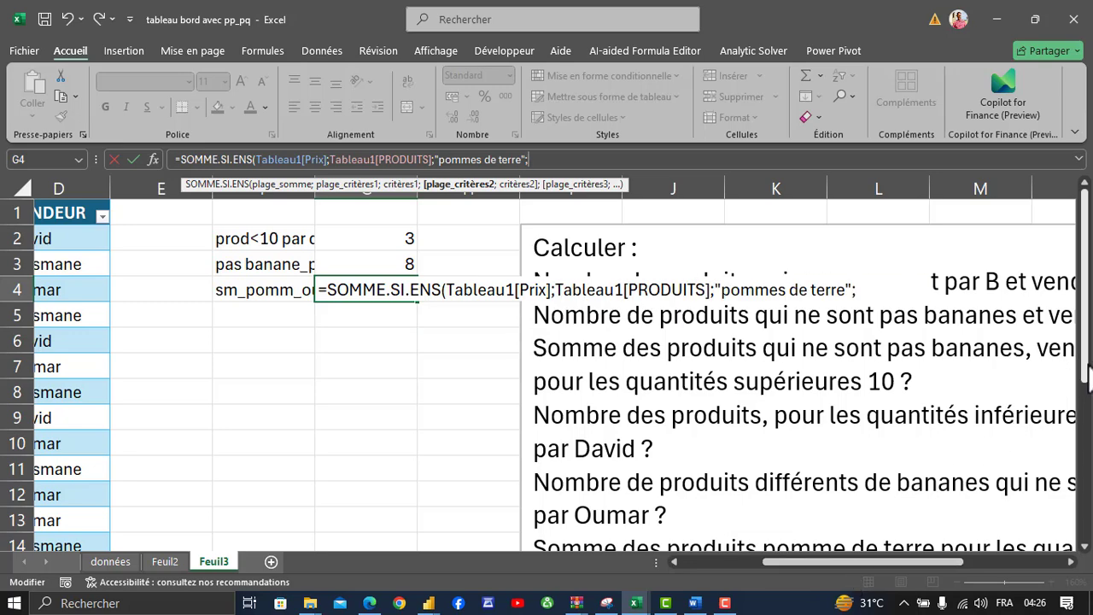
left_click_drag(1084, 401, 1082, 426)
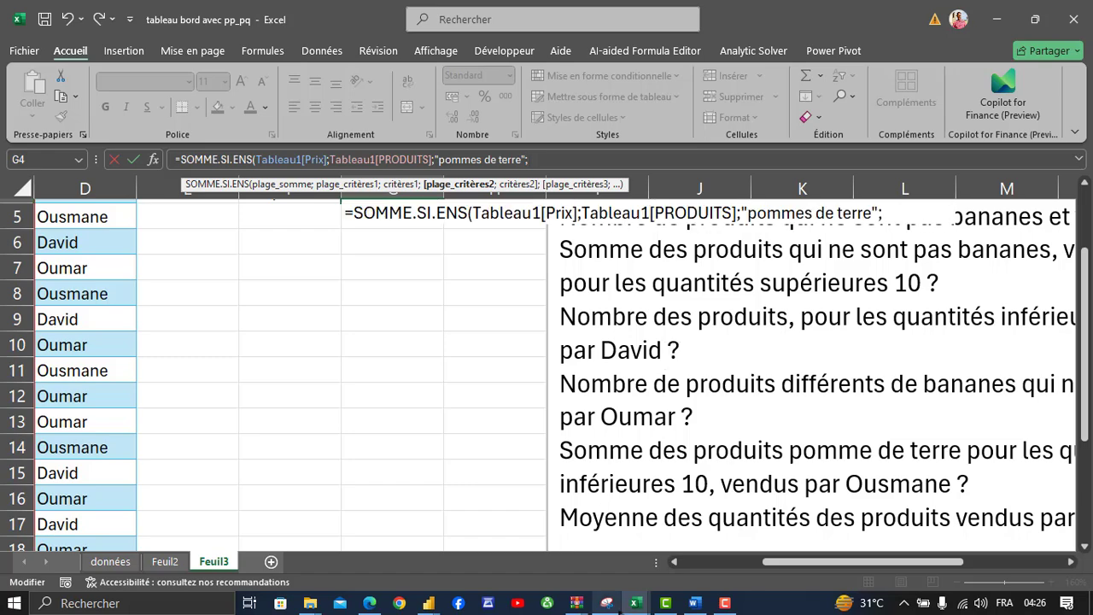
left_click_drag(768, 566, 670, 562)
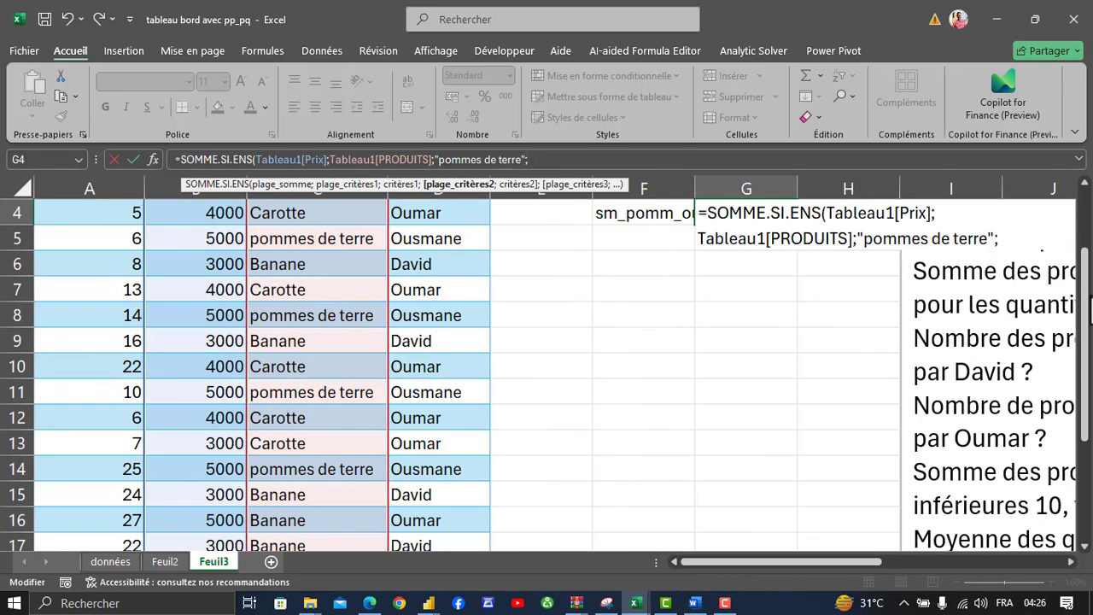
left_click_drag(1086, 312, 1085, 286)
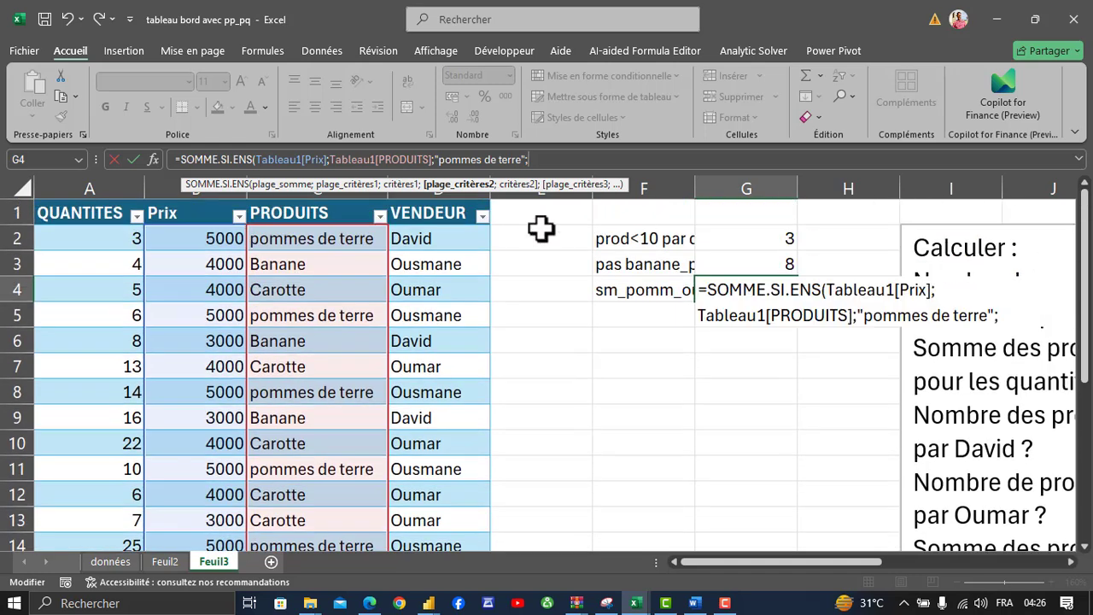
left_click(437, 196)
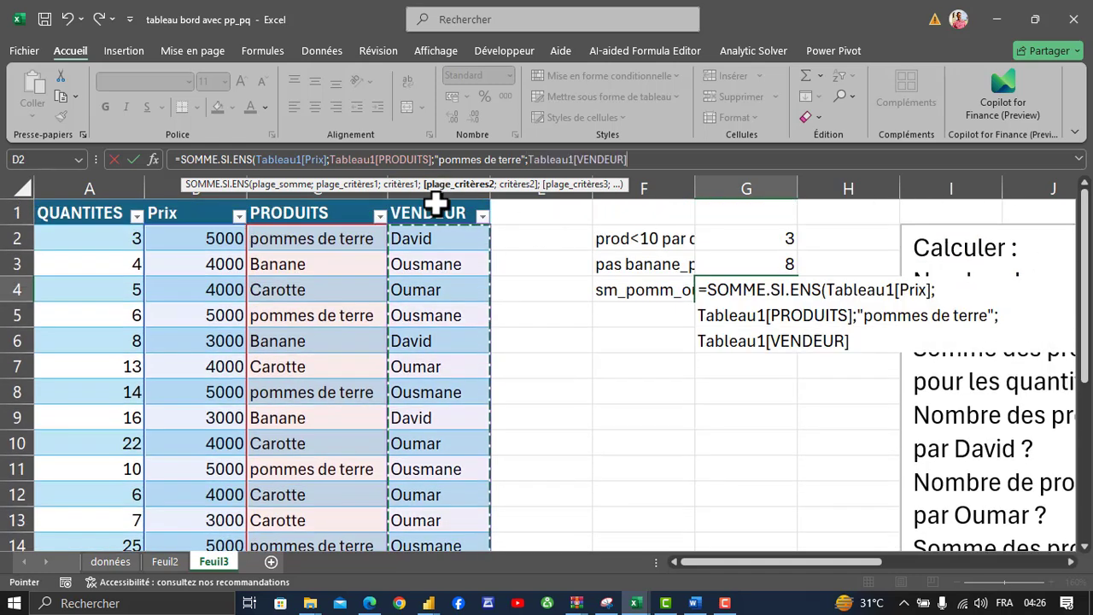
type(";\"oui")
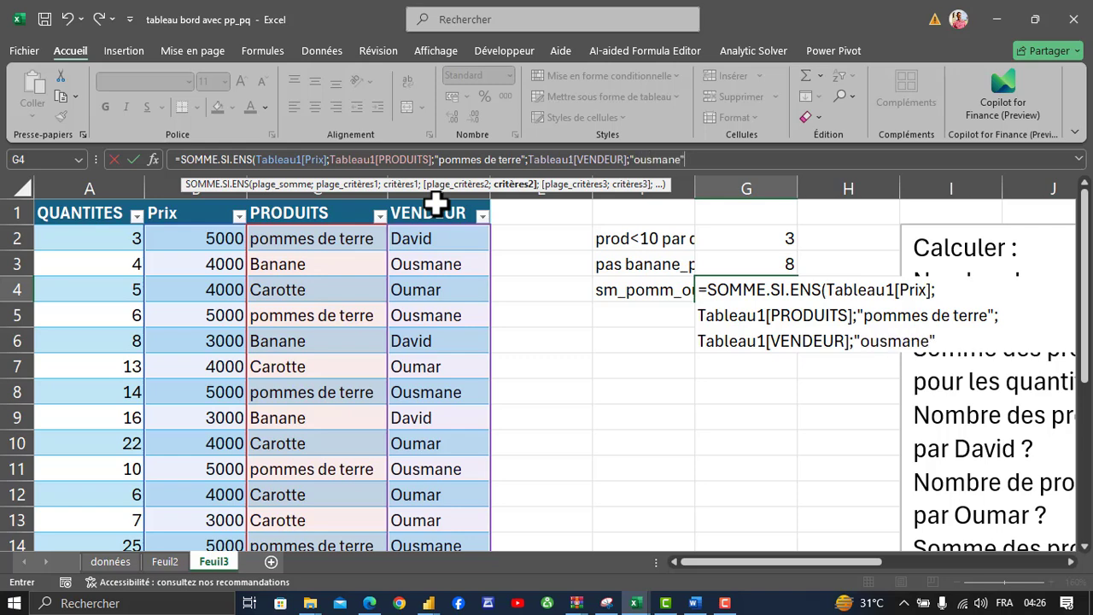
type(";")
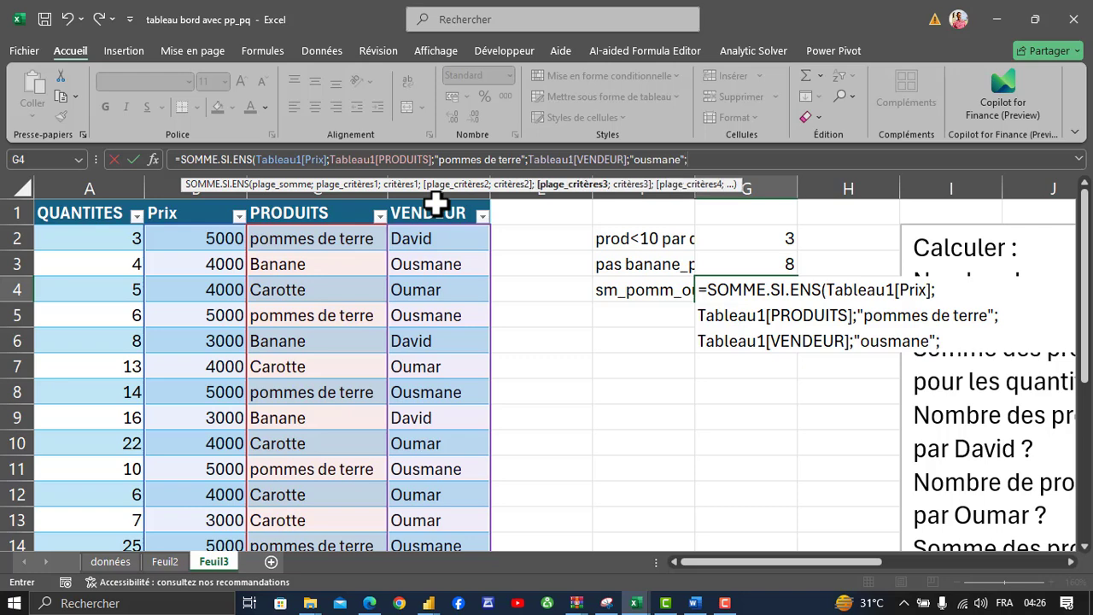
Add the QUANTITES column with the criterion "<10" as the third condition and complete the G4 formula.
left_click(94, 194)
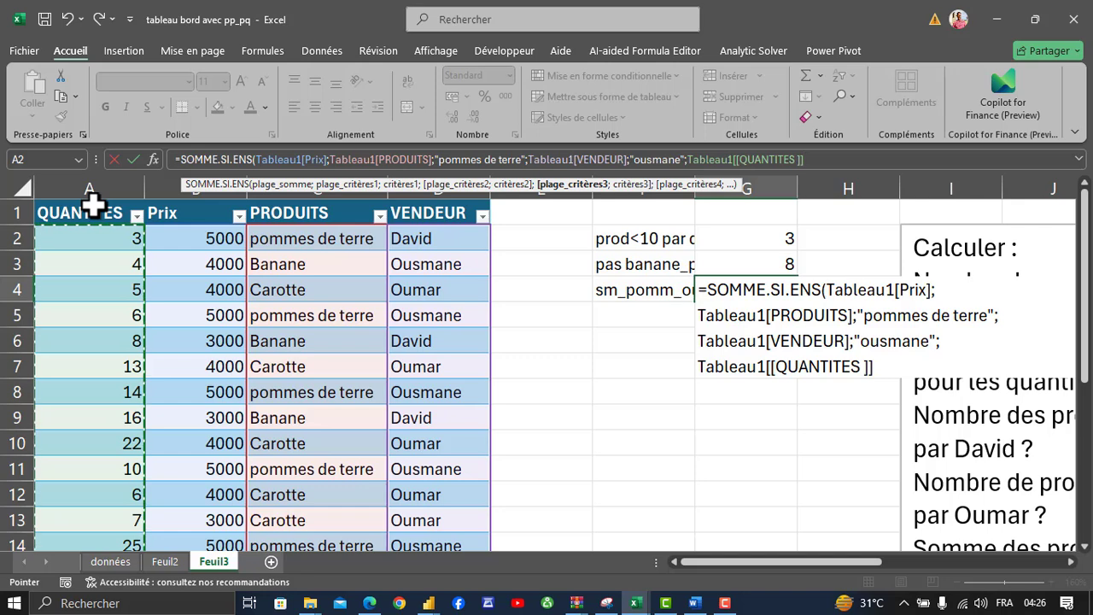
type(";\"<")
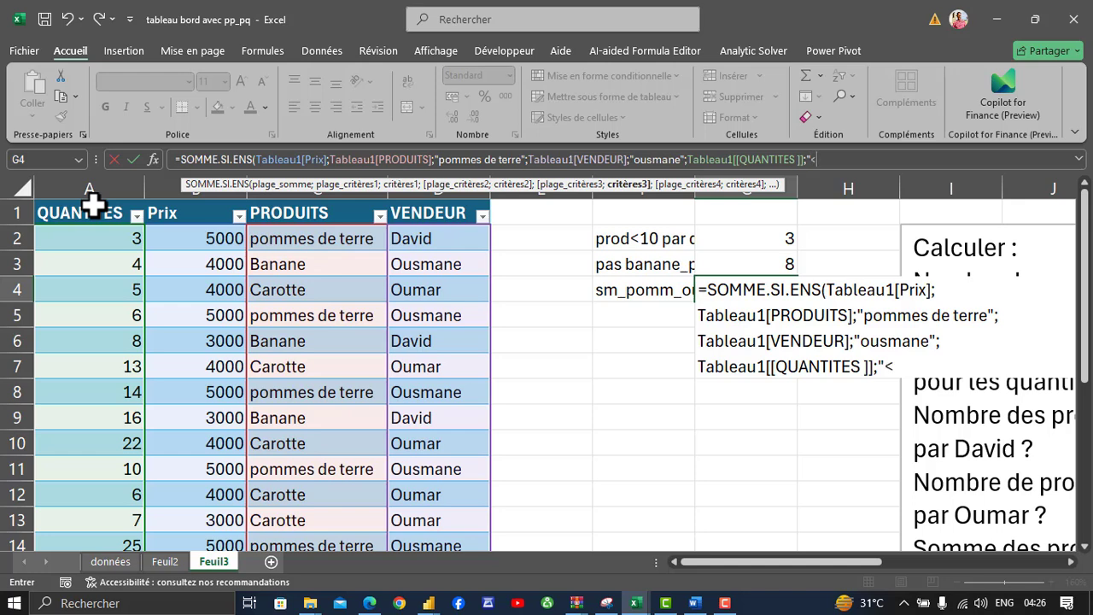
type("10")
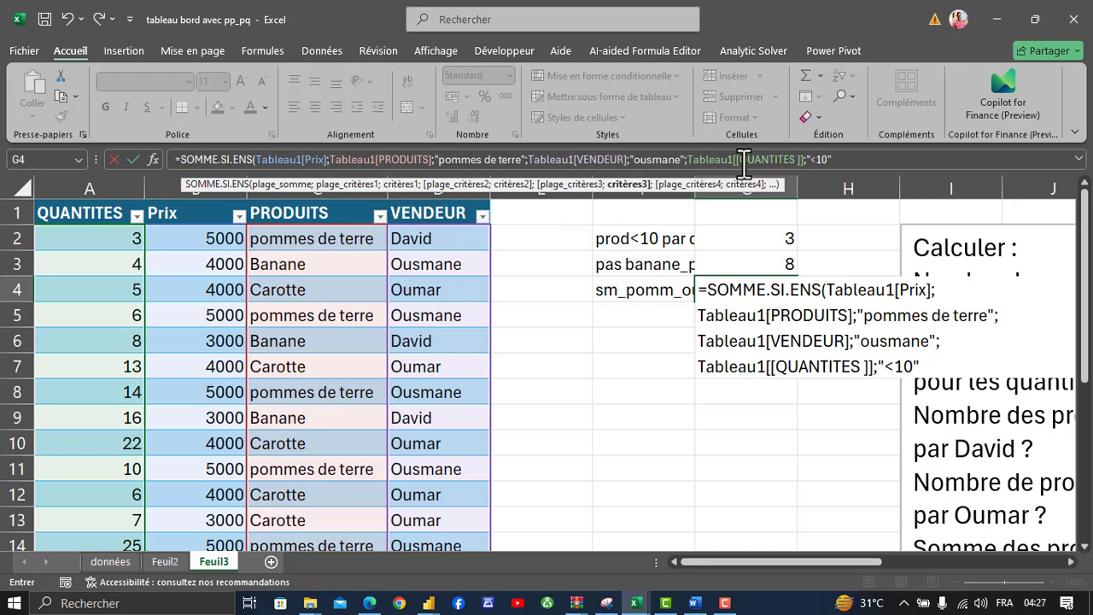
key("Return")
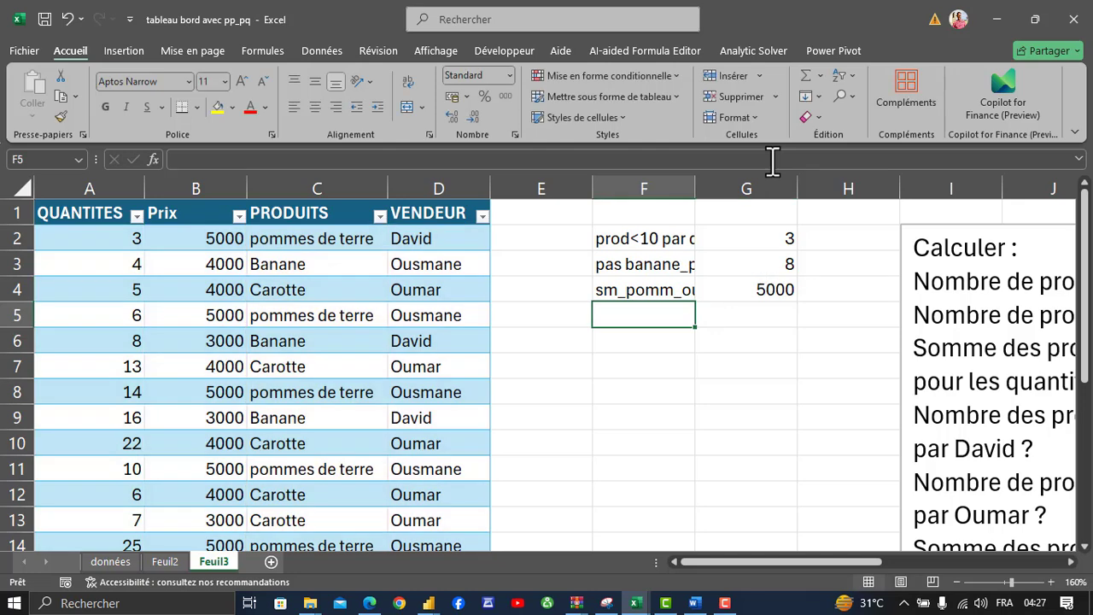
Filter the PRODUITS column to show only "Pomme de terre".
left_click(754, 294)
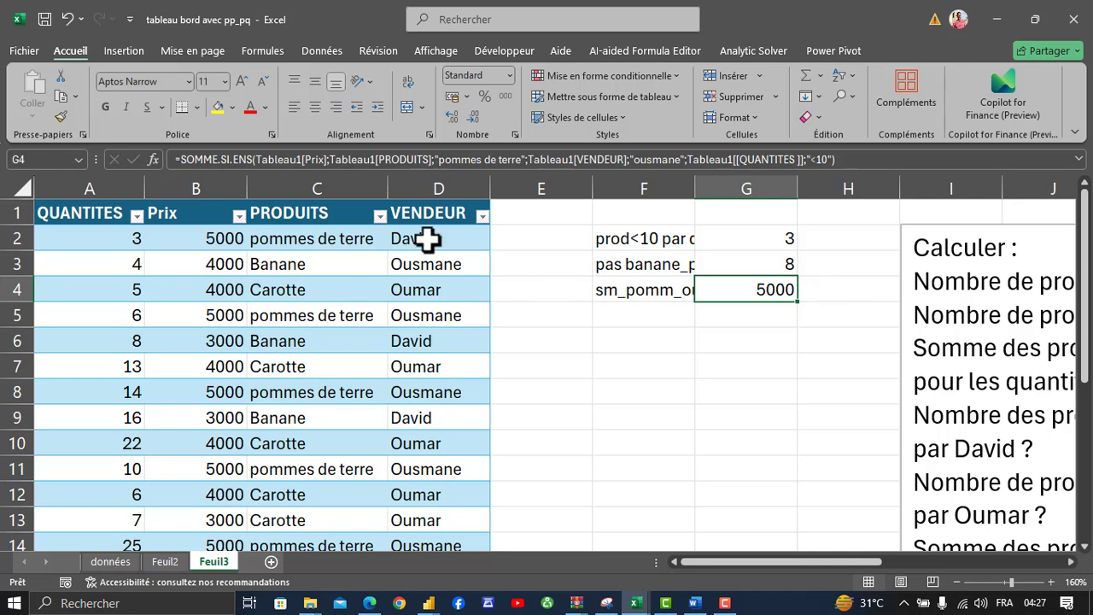
left_click(379, 217)
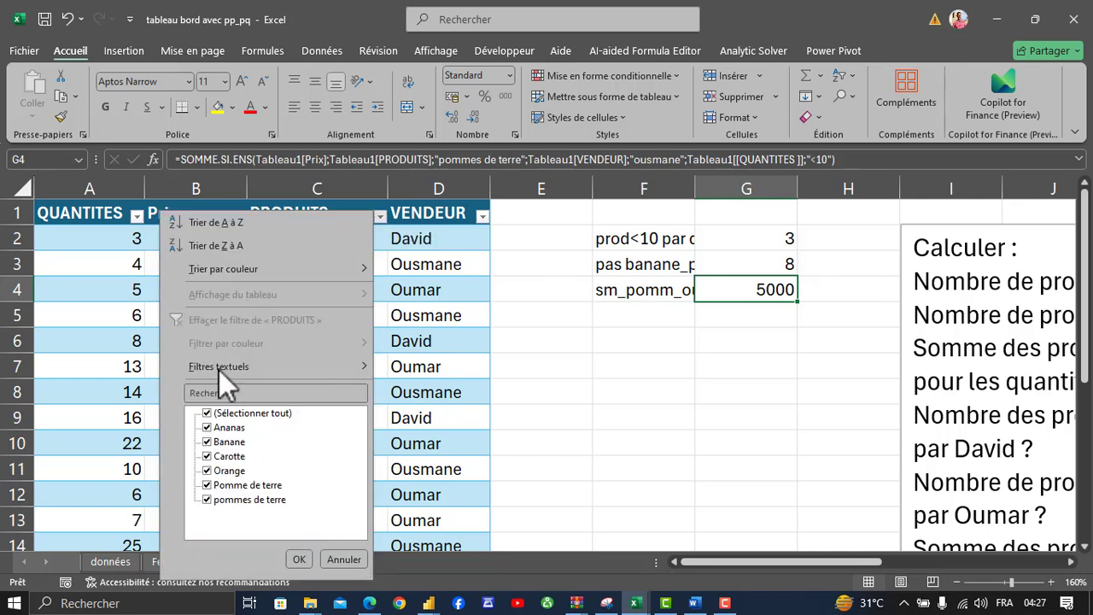
left_click(207, 412)
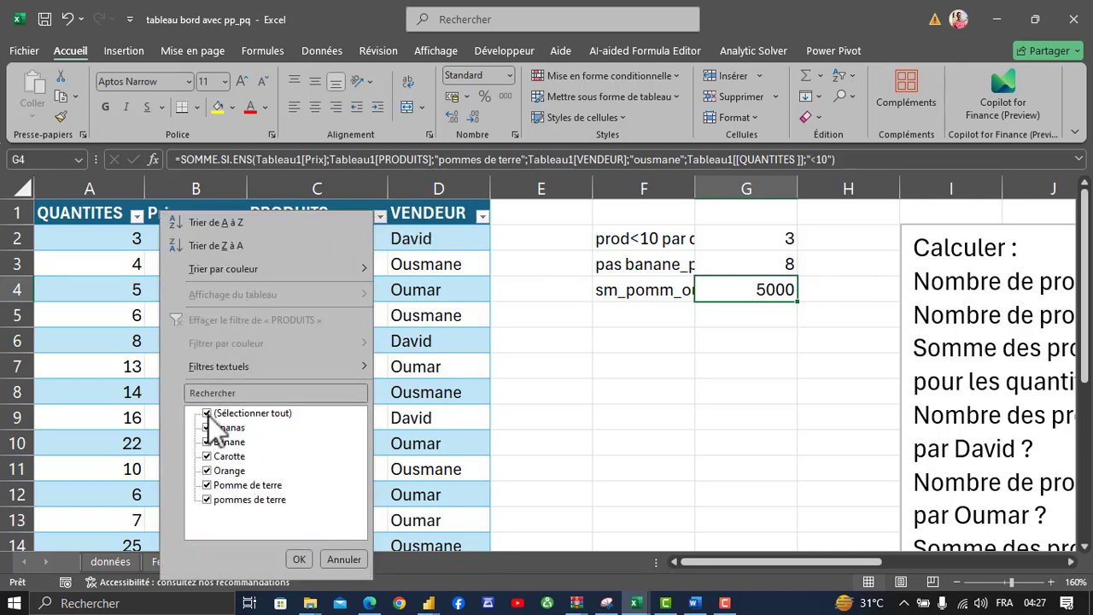
left_click(205, 484)
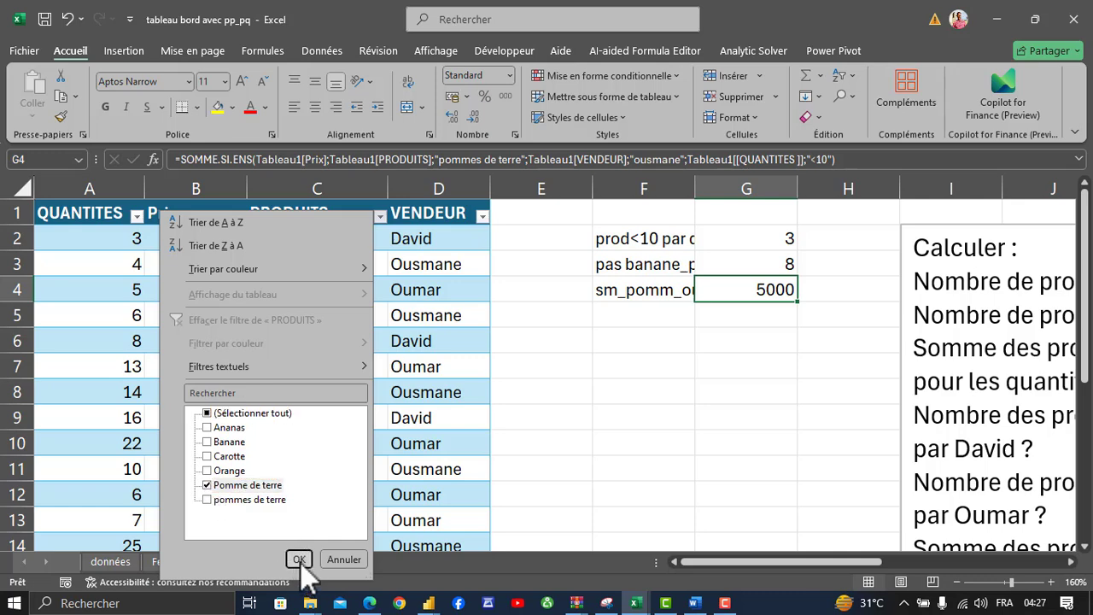
left_click(299, 559)
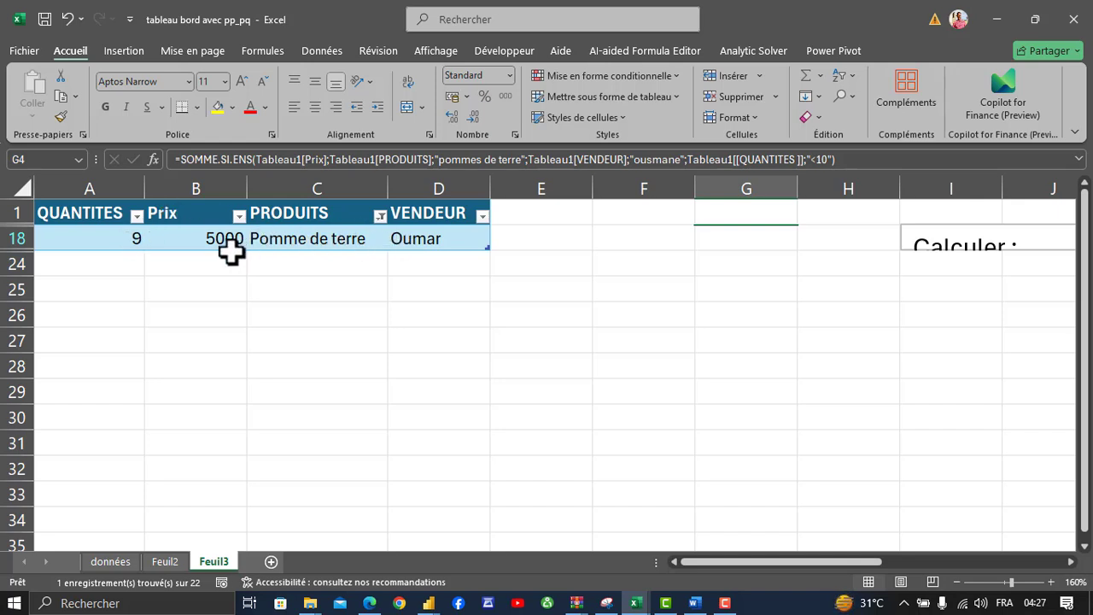
left_click(470, 218)
left_click(483, 220)
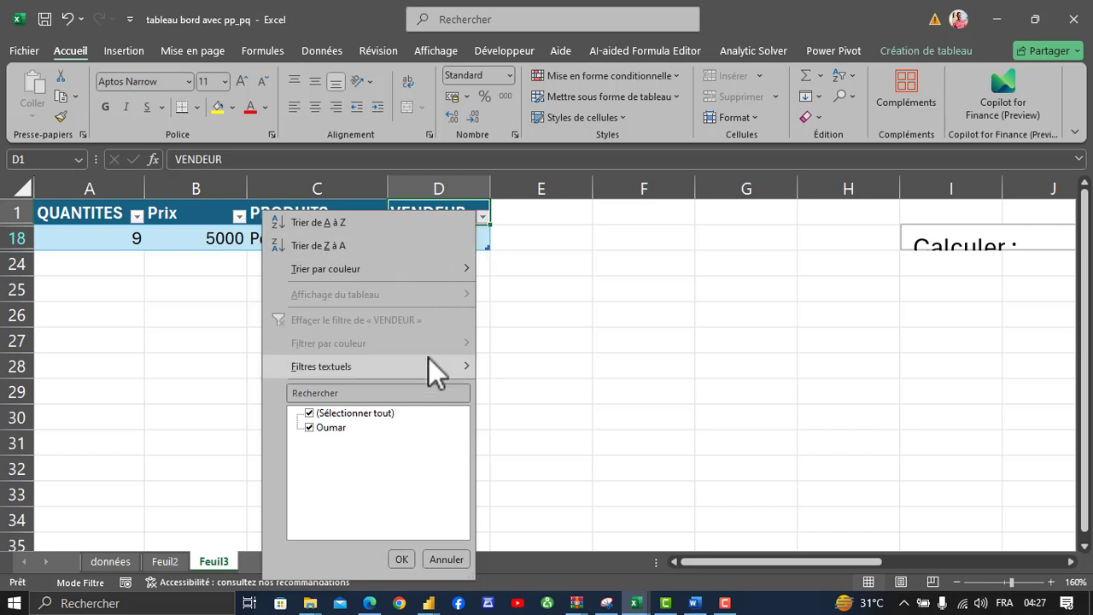
left_click(446, 559)
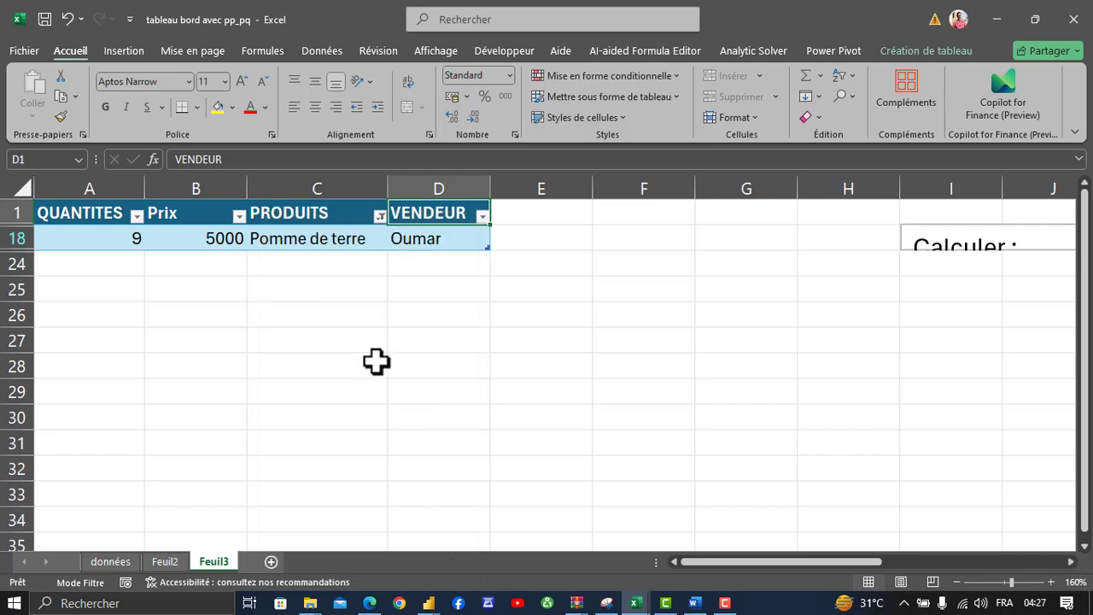
Clear the filter on the PRODUITS column and check the full label of the potato sum in F4.
left_click(380, 218)
left_click(253, 320)
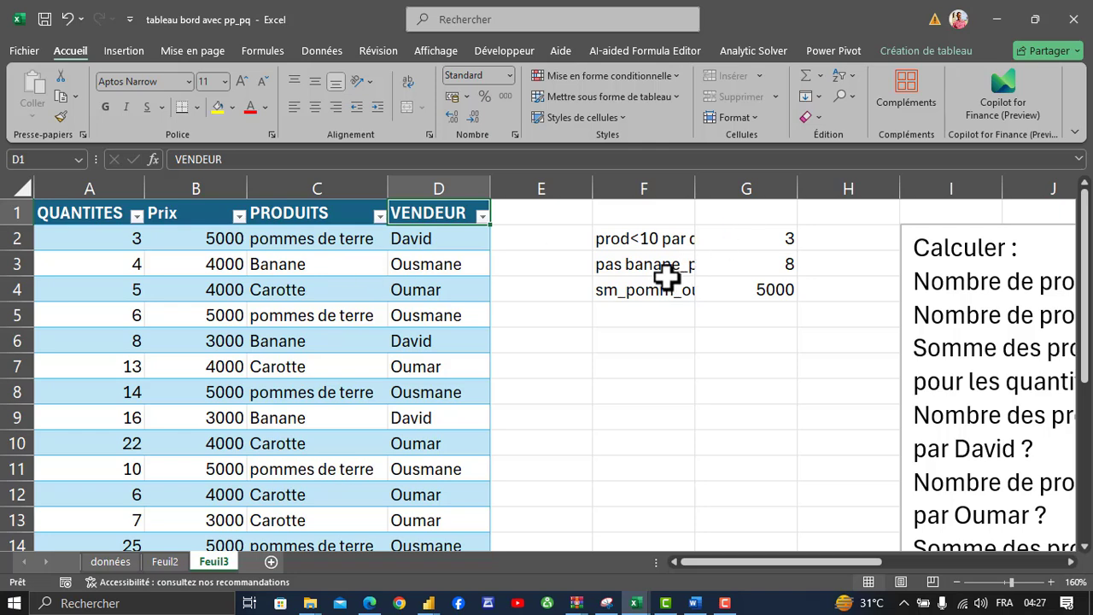
left_click(642, 290)
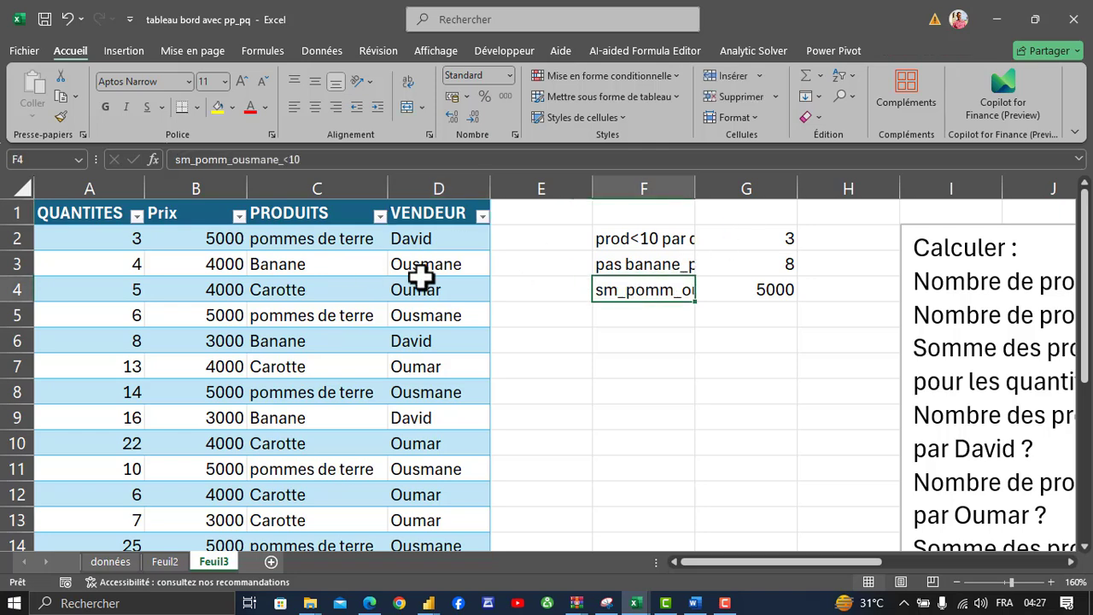
Filter the VENDEUR column to the seller named in the potato-sum question and select the pommes de terre row with a quantity below 10.
left_click(481, 217)
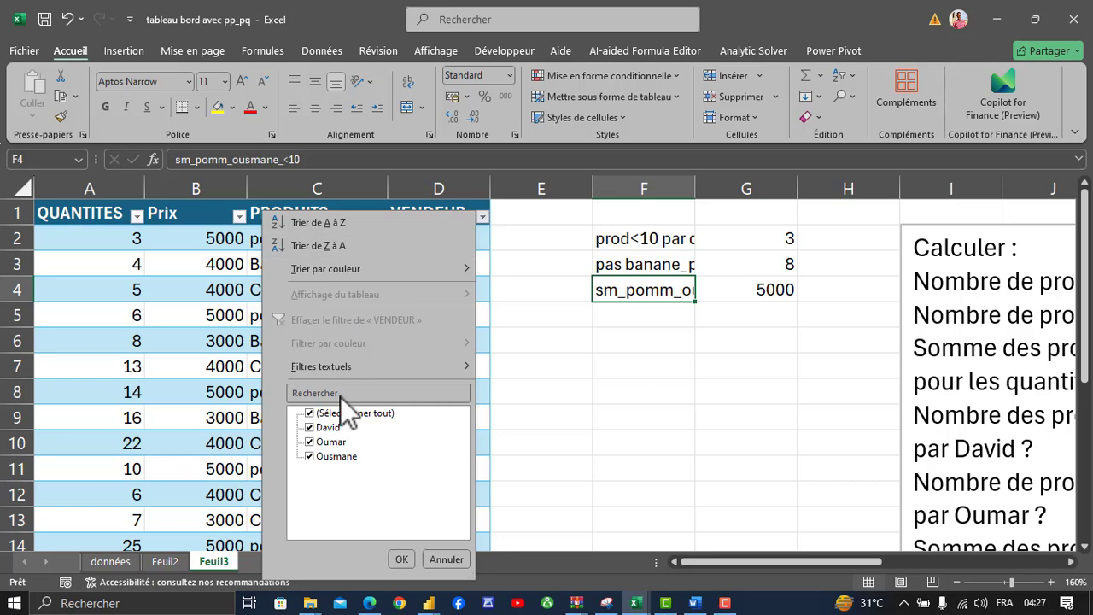
left_click(309, 412)
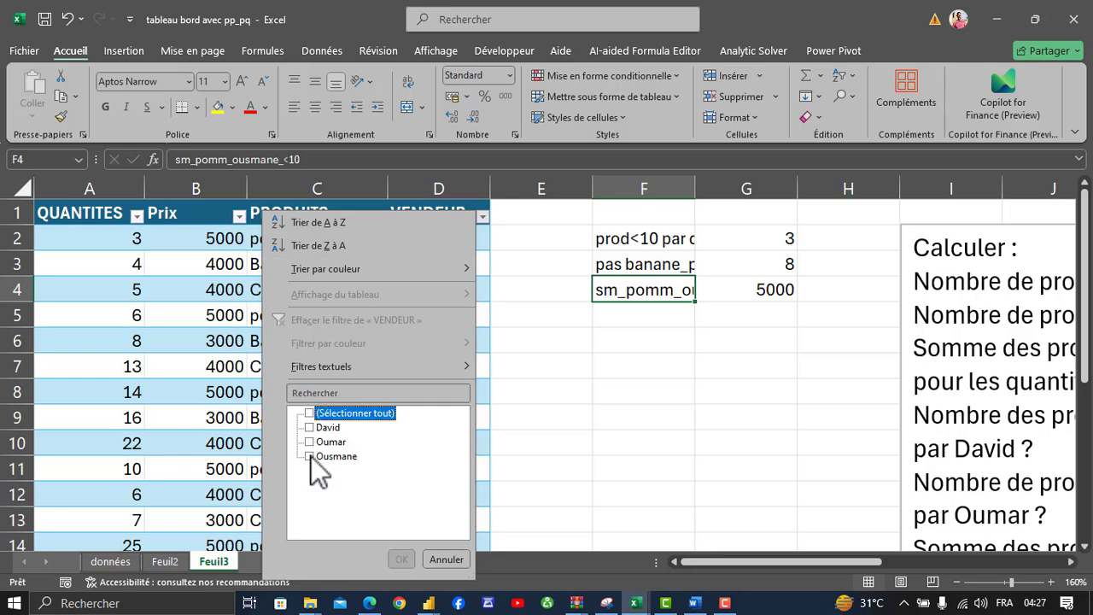
left_click(310, 456)
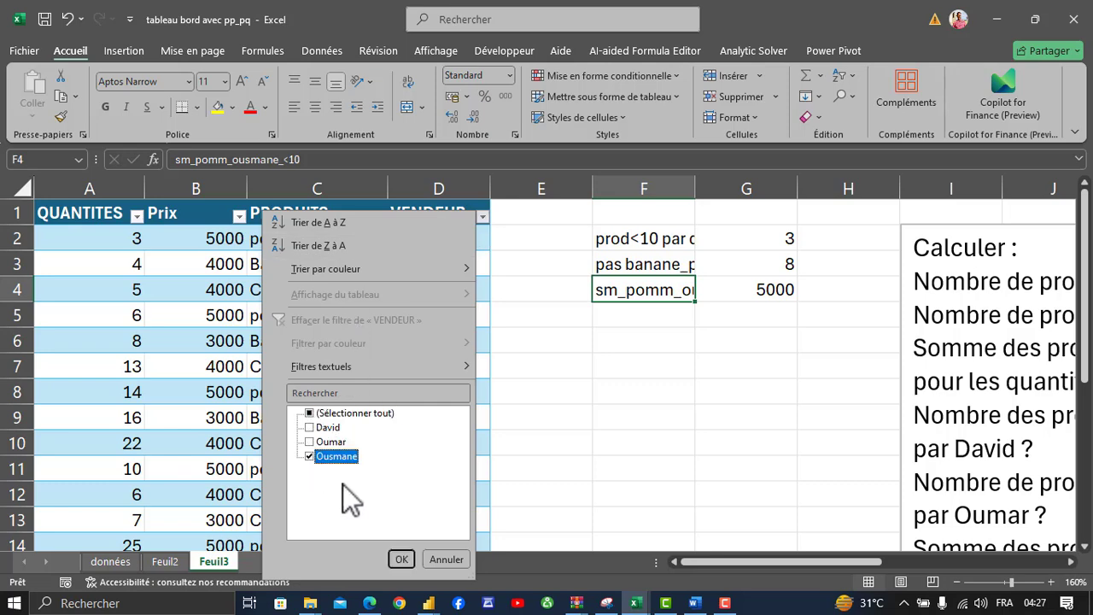
left_click(400, 558)
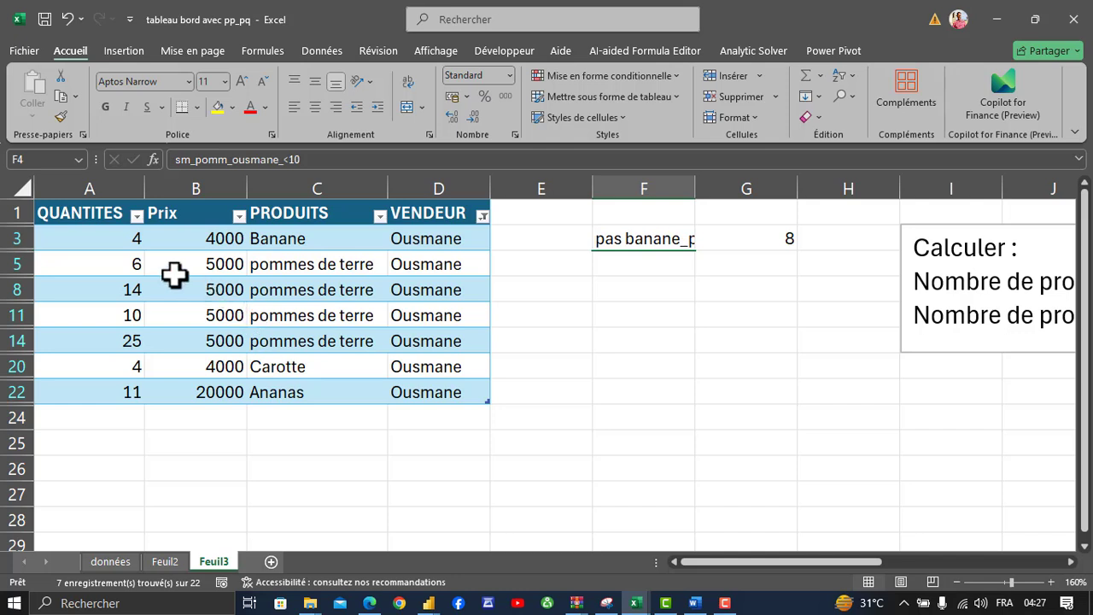
left_click_drag(127, 261, 415, 264)
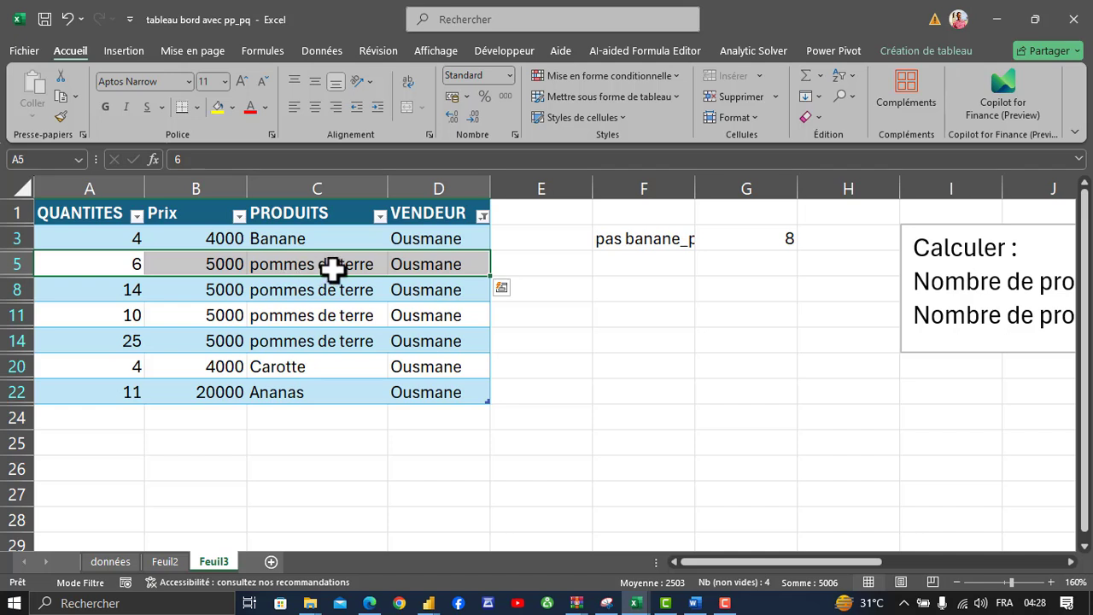
Filter the PRODUITS column to show only "pommes de terre" and select the row whose quantity is below 10.
left_click(380, 217)
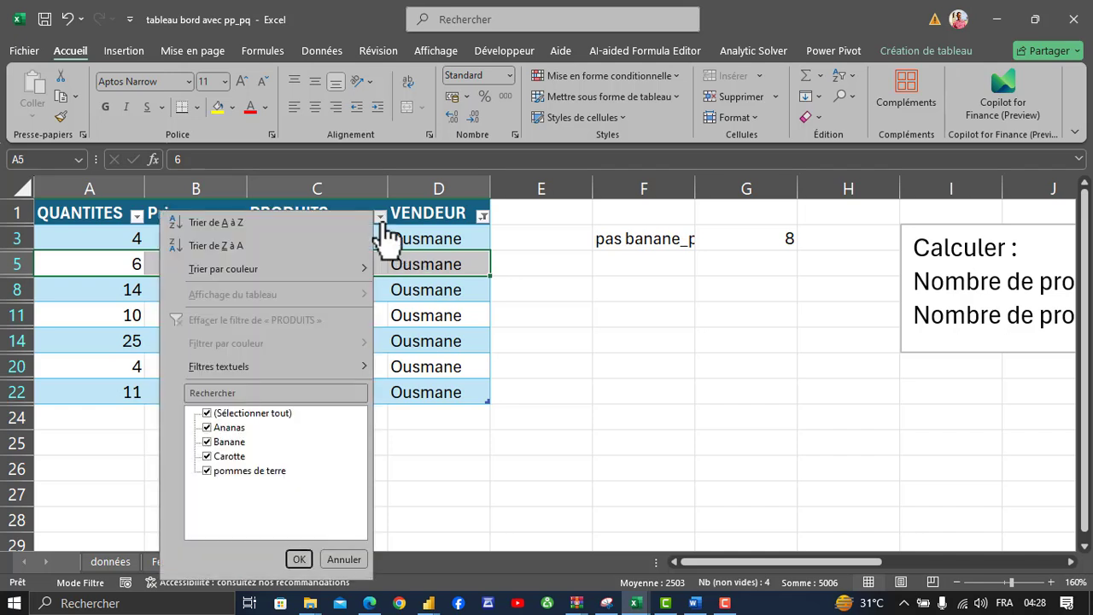
left_click(215, 418)
left_click(212, 471)
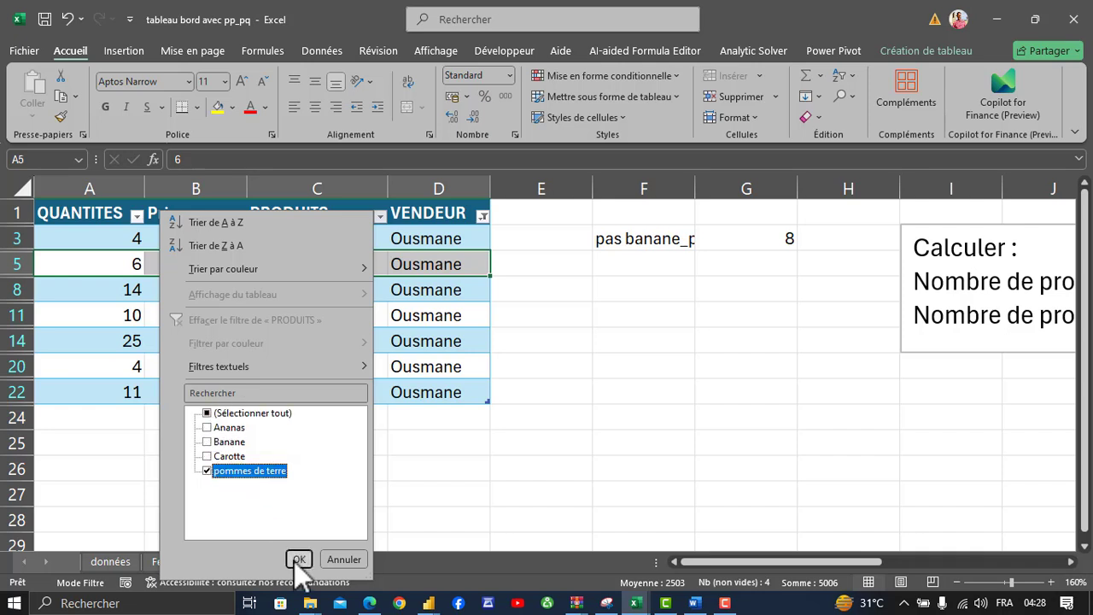
left_click(299, 560)
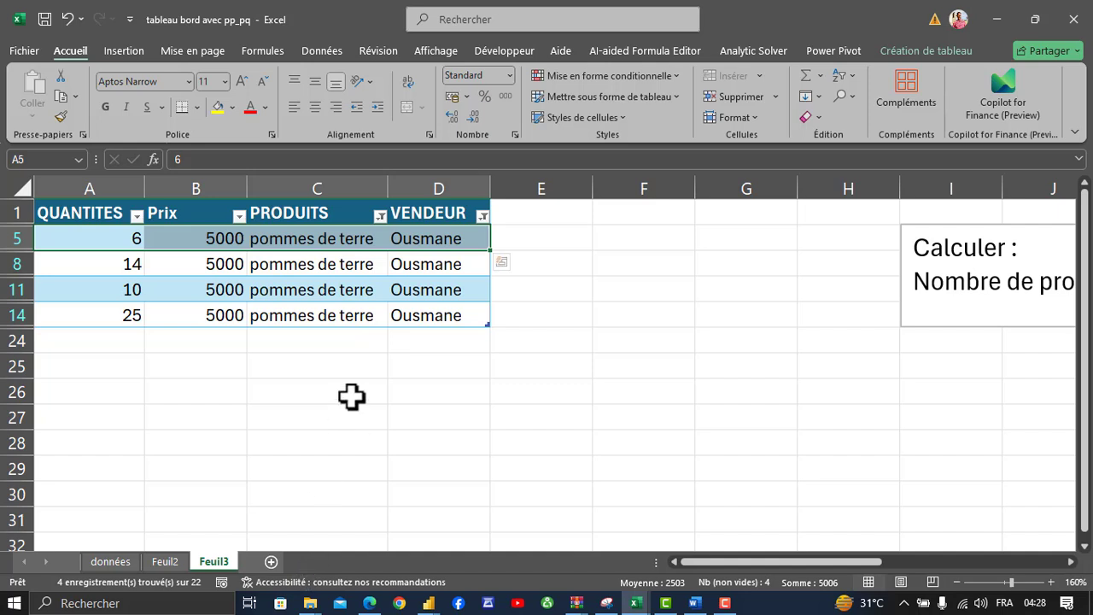
left_click(137, 239)
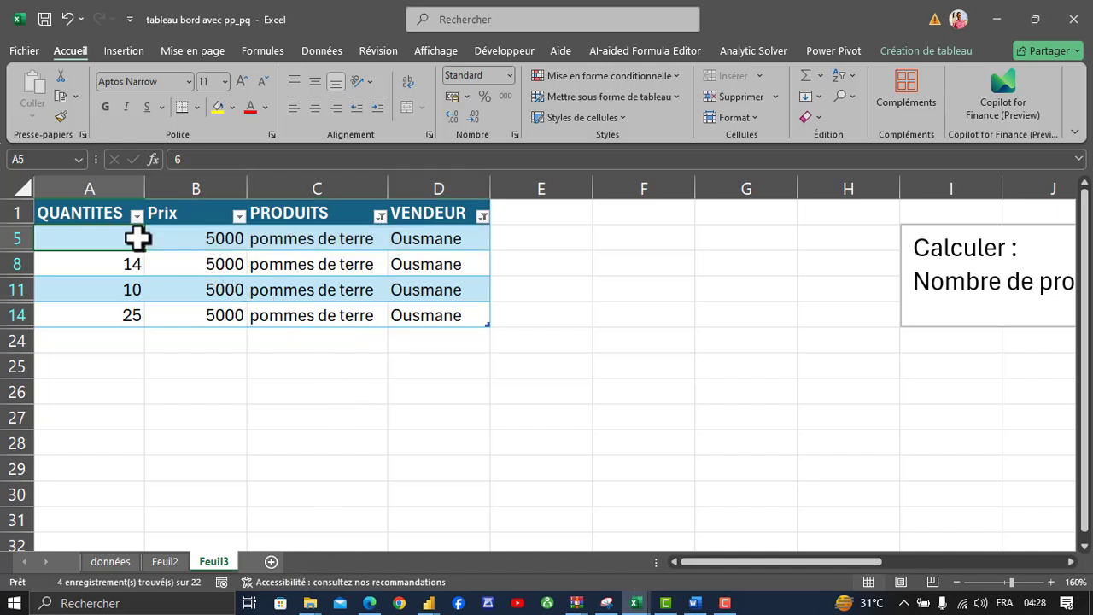
left_click_drag(137, 239, 427, 242)
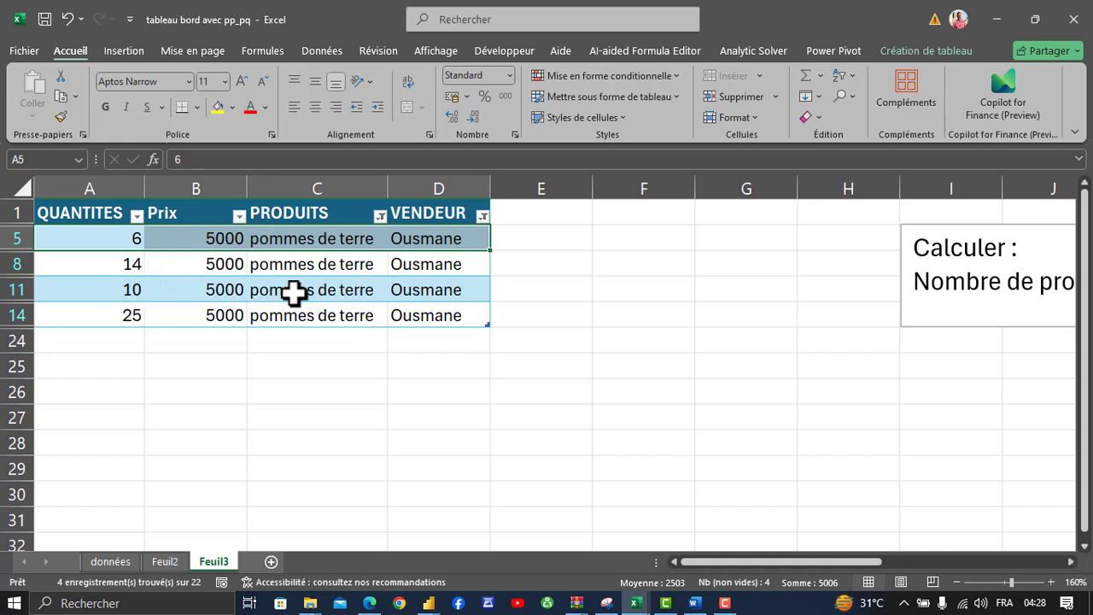
Clear the filters on the PRODUITS and VENDEUR columns to show the whole table.
left_click(380, 215)
left_click(245, 317)
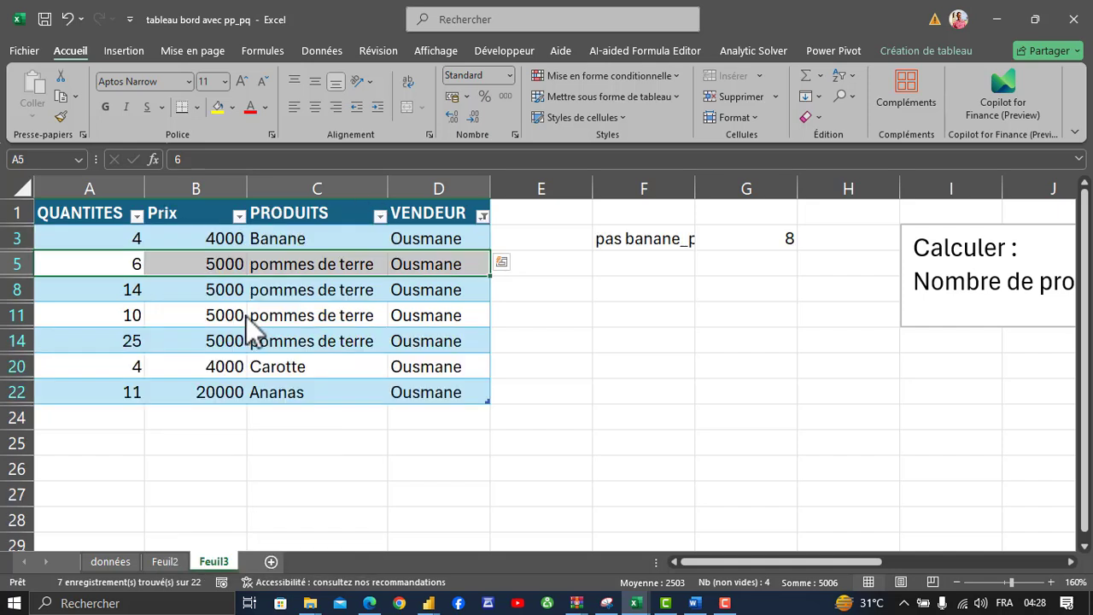
left_click(483, 217)
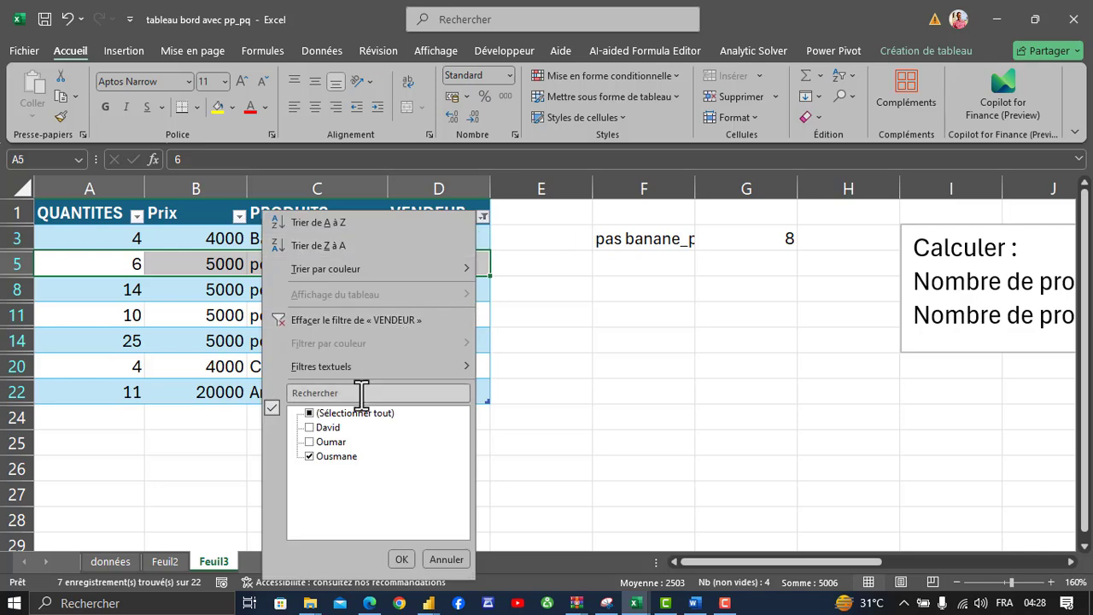
left_click(380, 319)
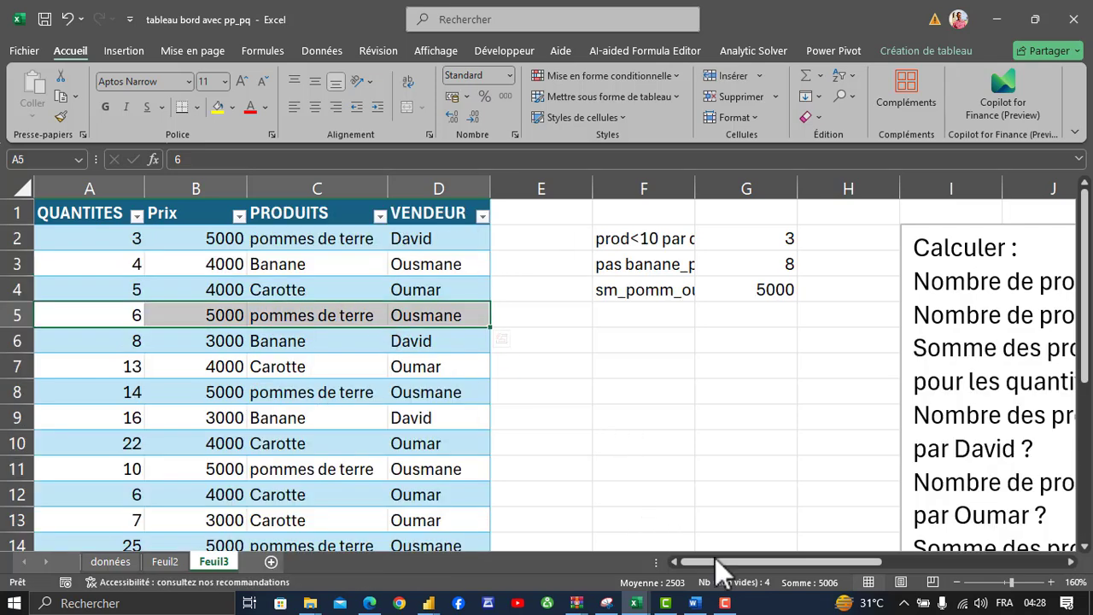
Read the last question in the text box, about the average of the quantities.
left_click_drag(723, 564, 883, 560)
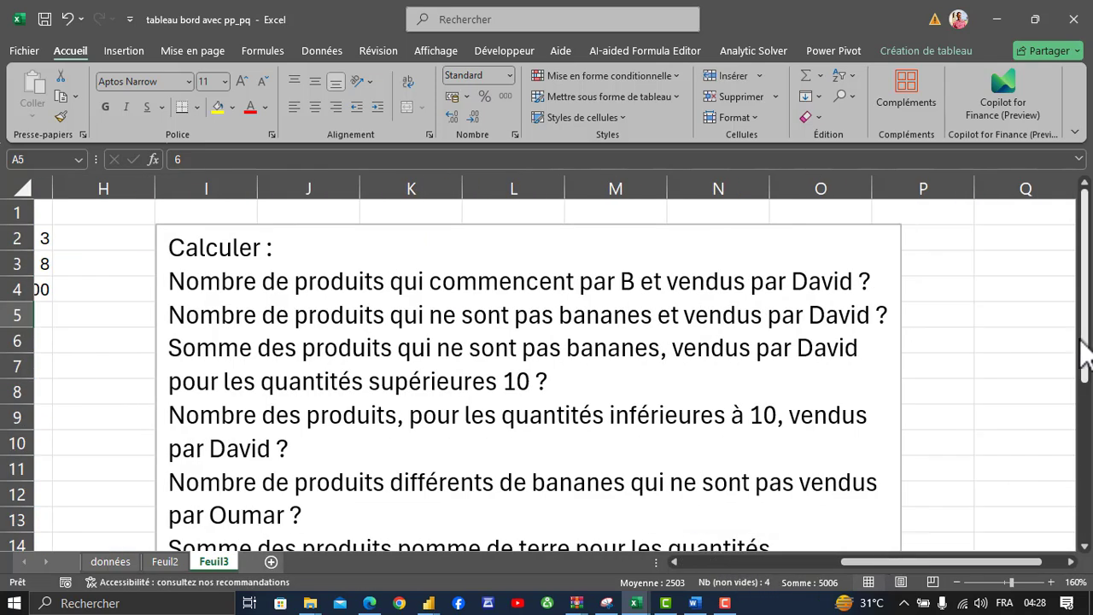
left_click_drag(1086, 350, 1081, 470)
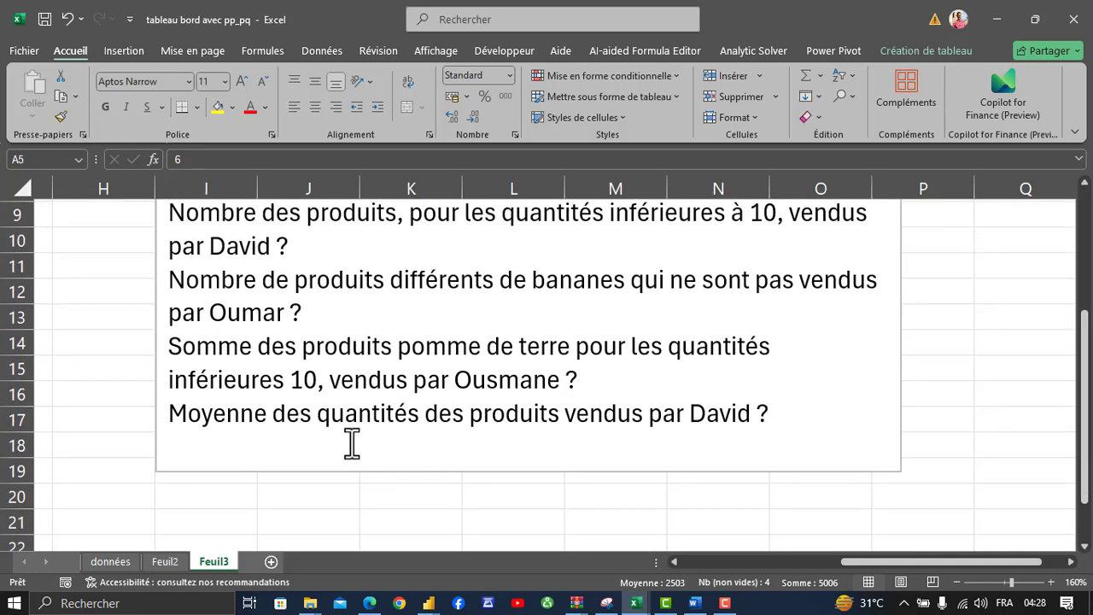
left_click(324, 424)
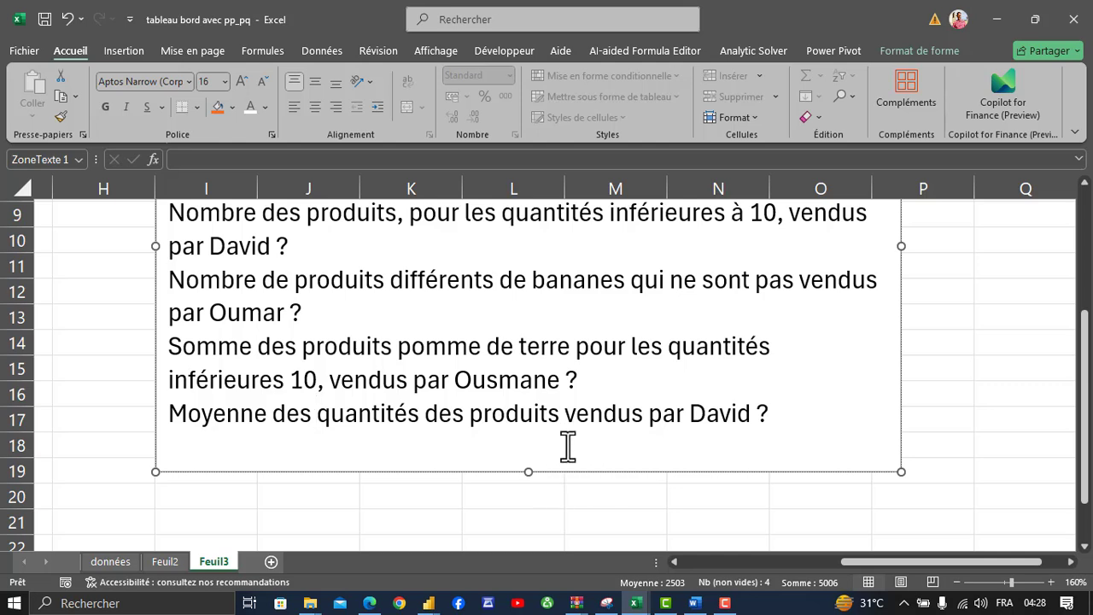
left_click(761, 562)
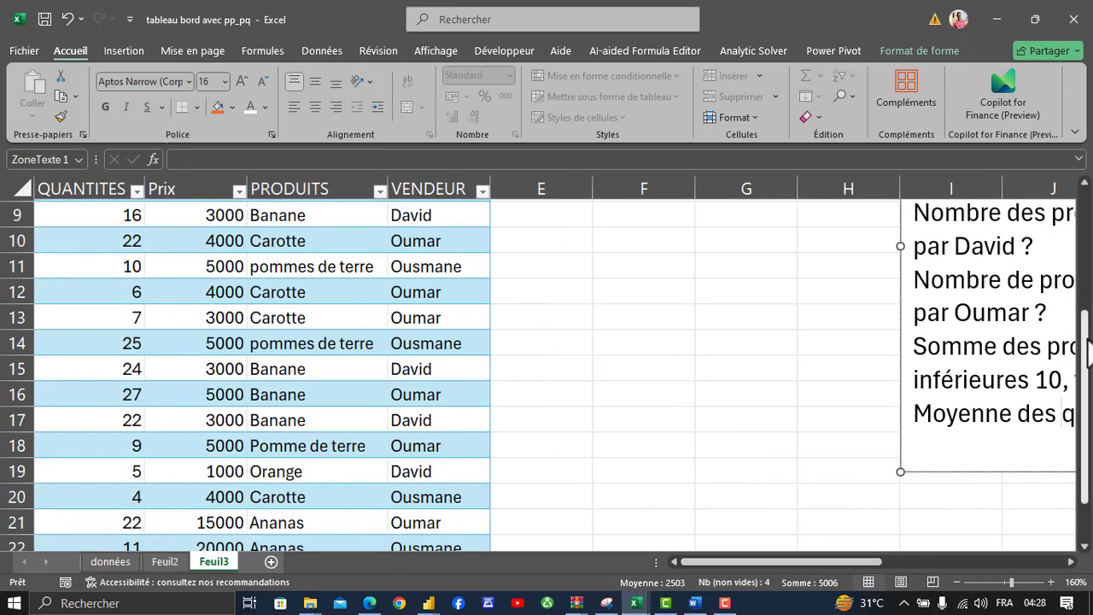
left_click_drag(1085, 352, 1082, 300)
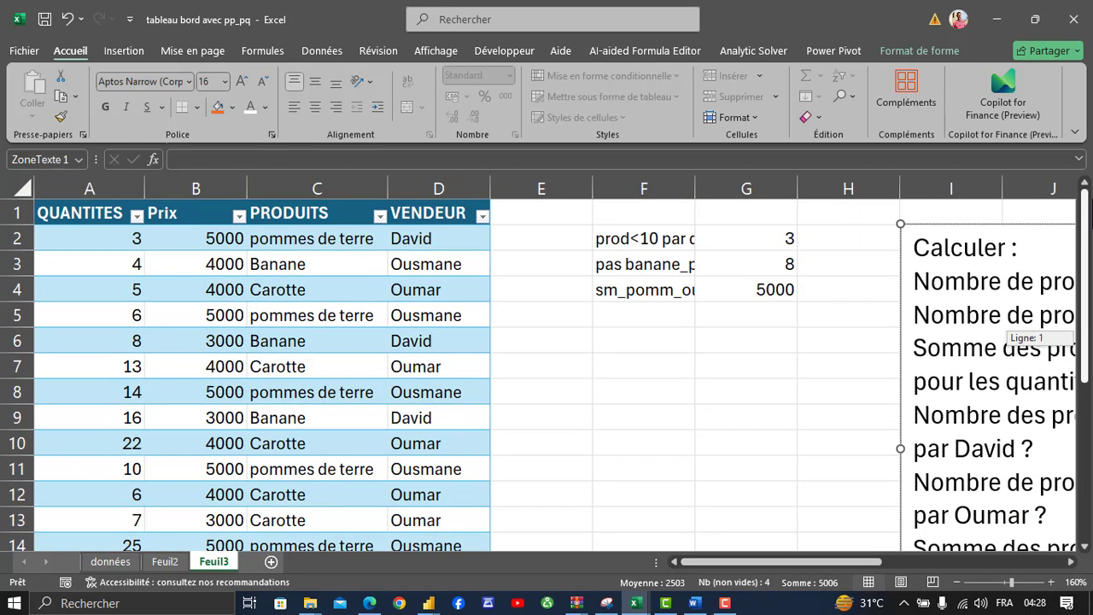
Label cell F5 with "moy qt" followed by the first name of the seller in the average question.
left_click(643, 319)
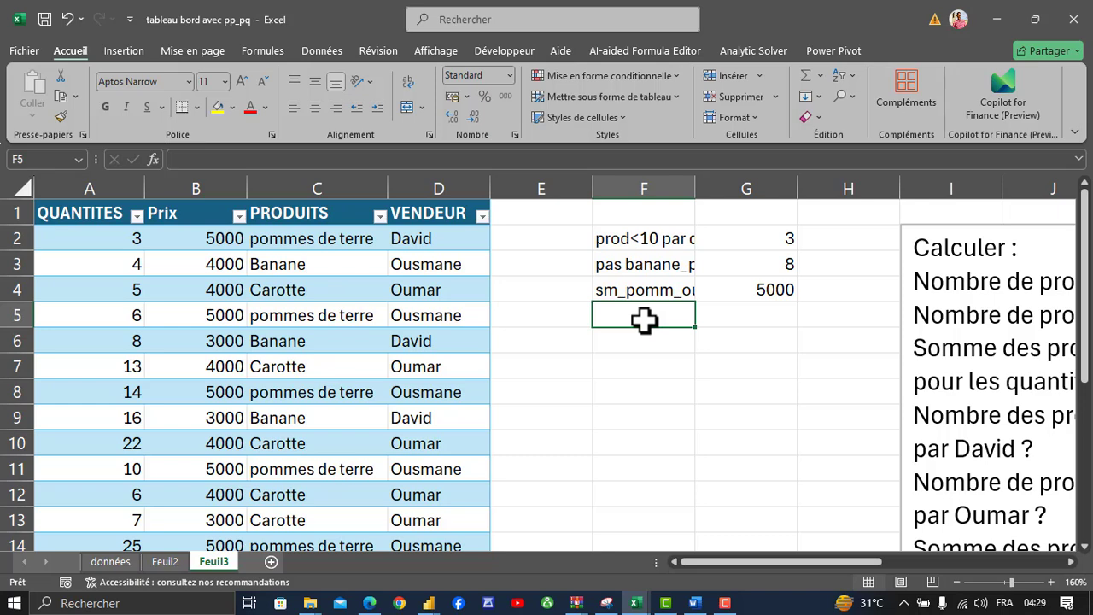
left_click(725, 602)
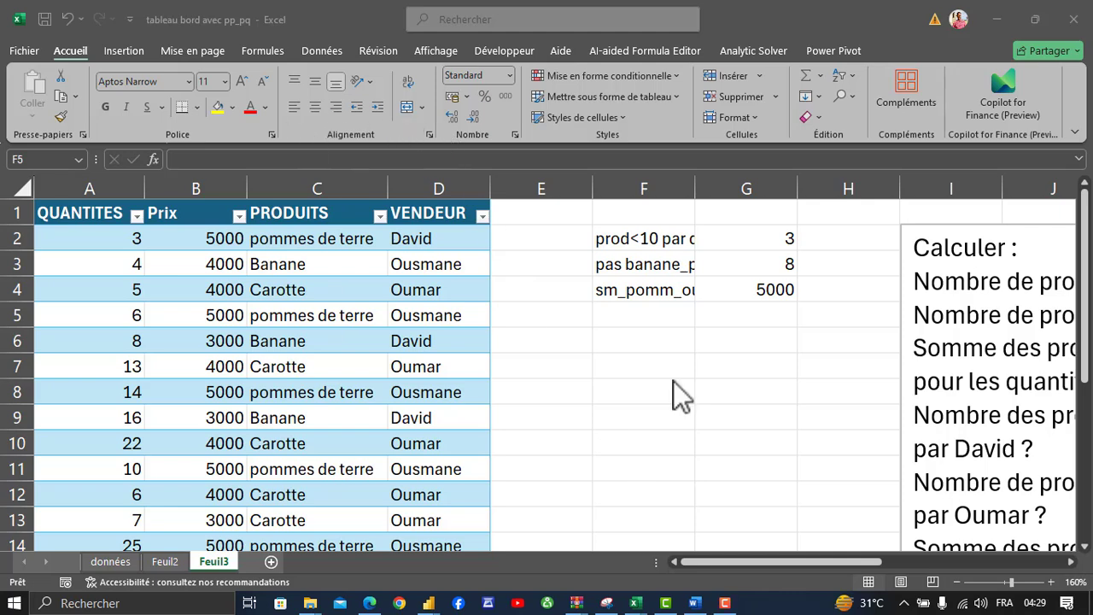
left_click(636, 320)
type("mo")
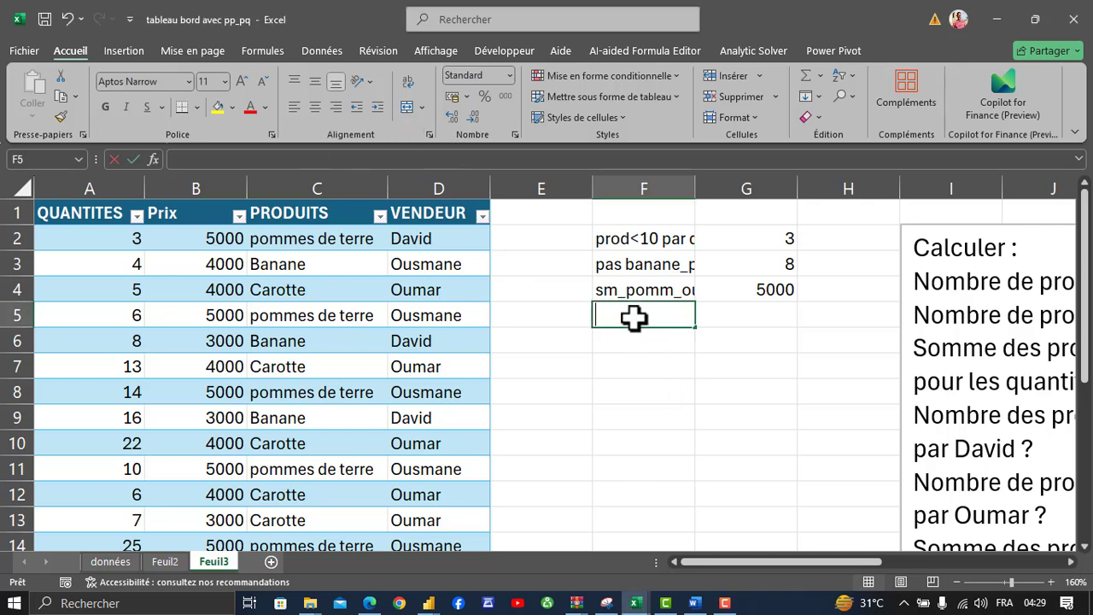
type("y")
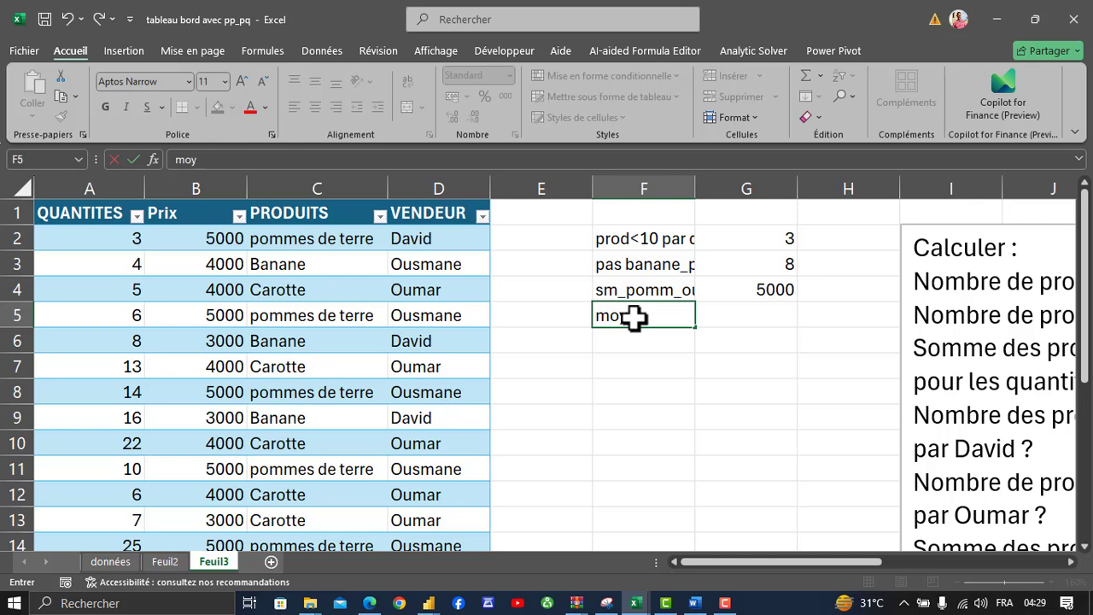
type(" qt")
left_click_drag(1085, 355, 1086, 359)
left_click_drag(852, 561, 748, 553)
left_click_drag(1084, 366, 1068, 208)
type("david")
key("Tab")
Start a MOYENNE.SI formula in G5.
type("=")
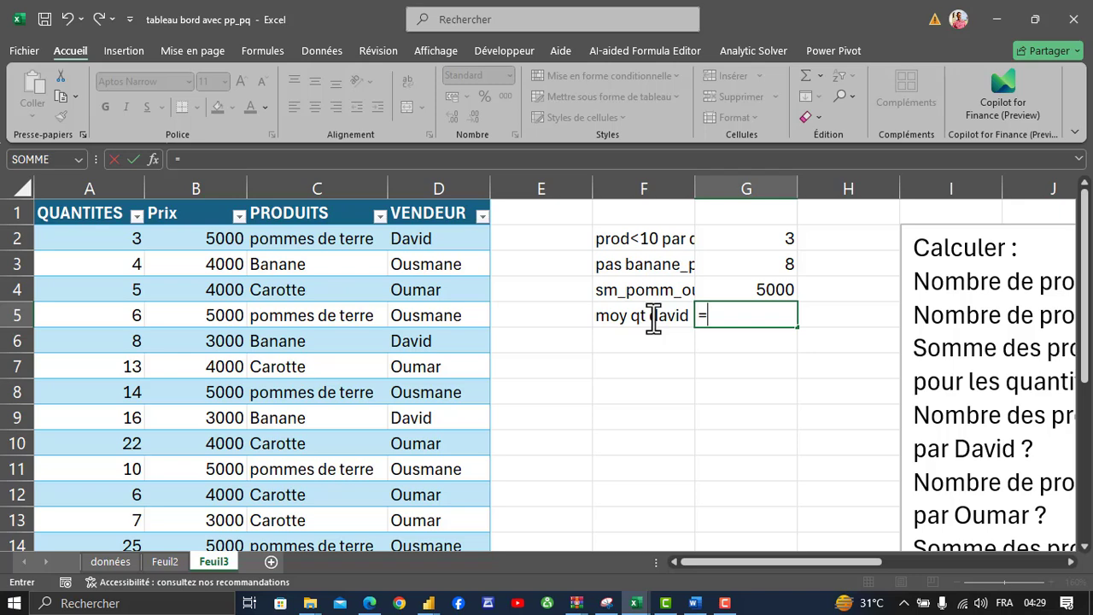
type("moyenn")
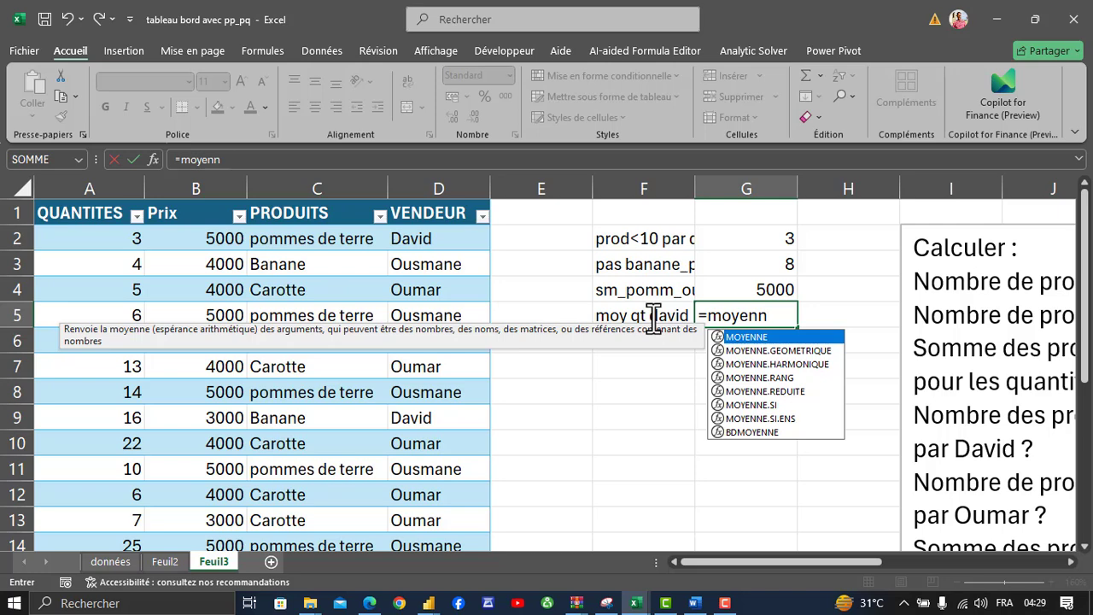
key("Down")
key("Down")
key("Down")
key("Down")
key("Down")
key("Tab")
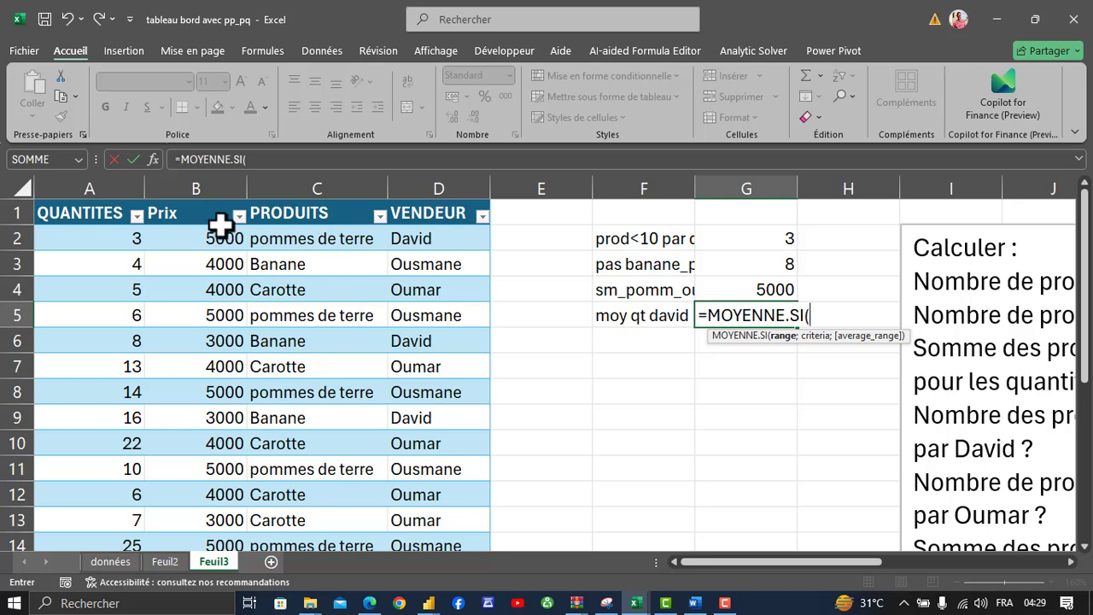
Complete the G5 formula with VENDEUR as the range, the seller's first name as the criterion and QUANTITES as the average range.
left_click(417, 194)
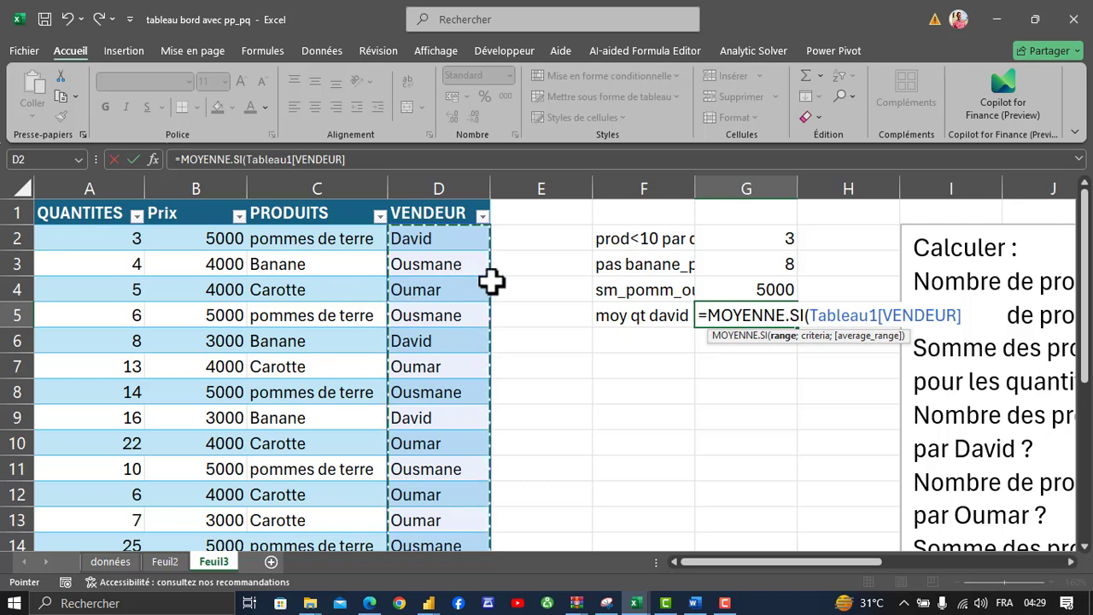
type(";")
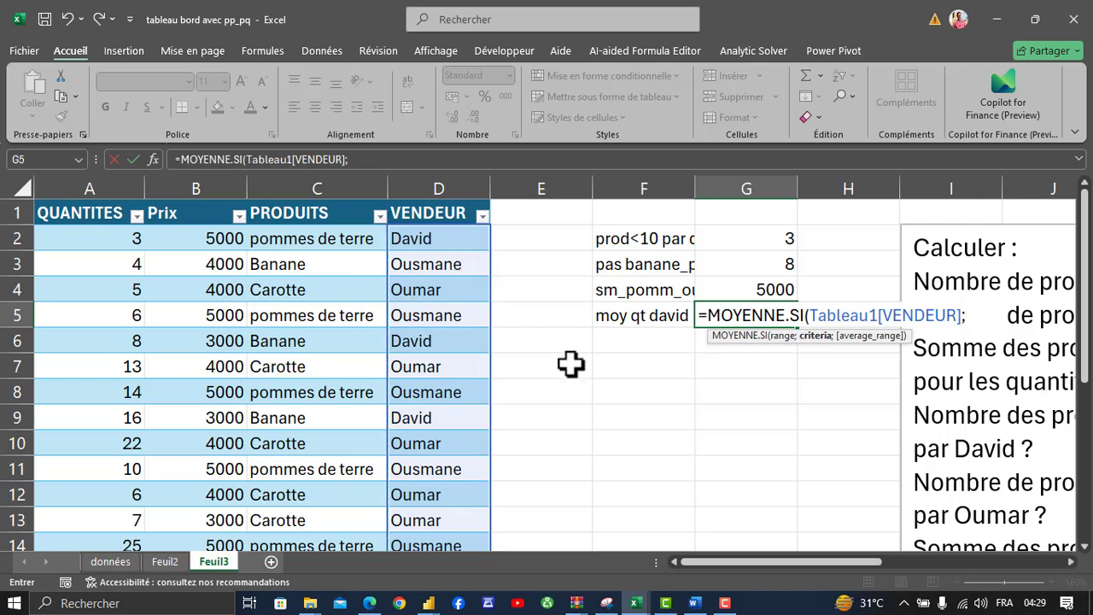
type("\"david\"")
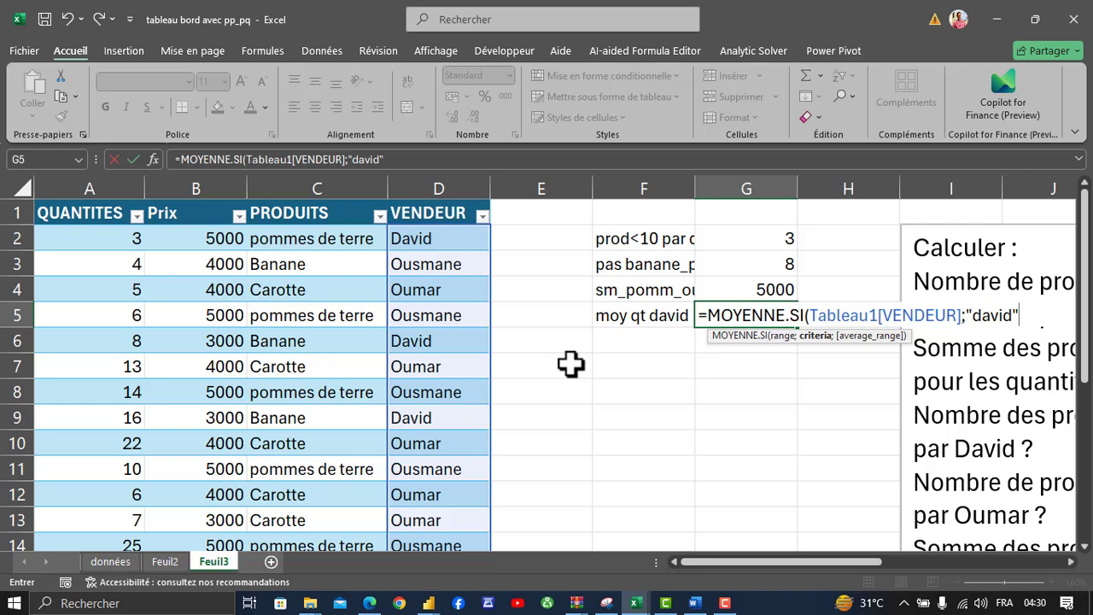
type(";")
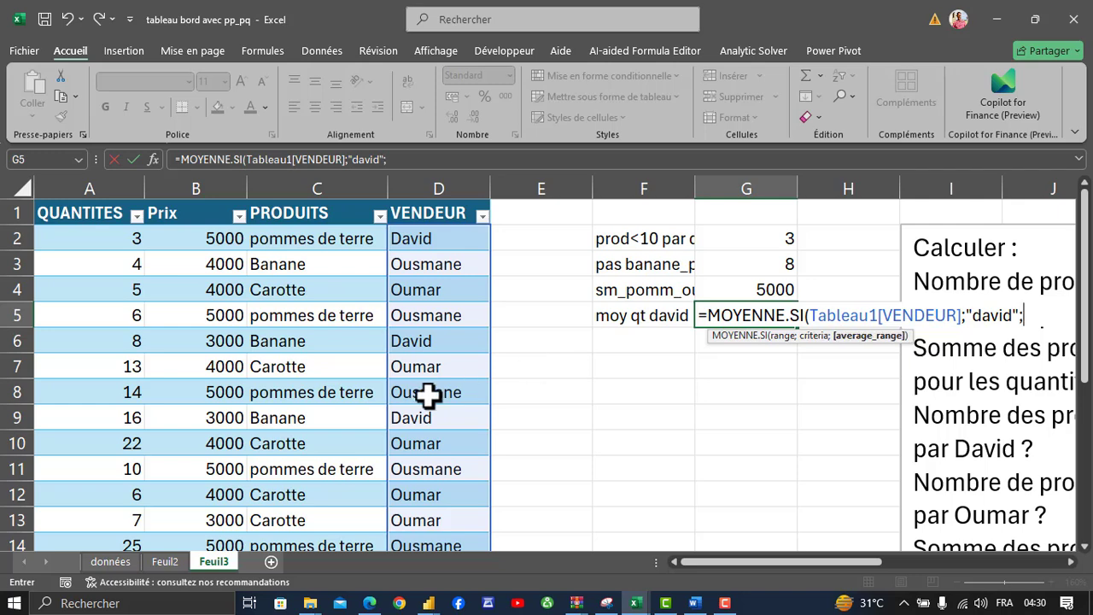
left_click(121, 195)
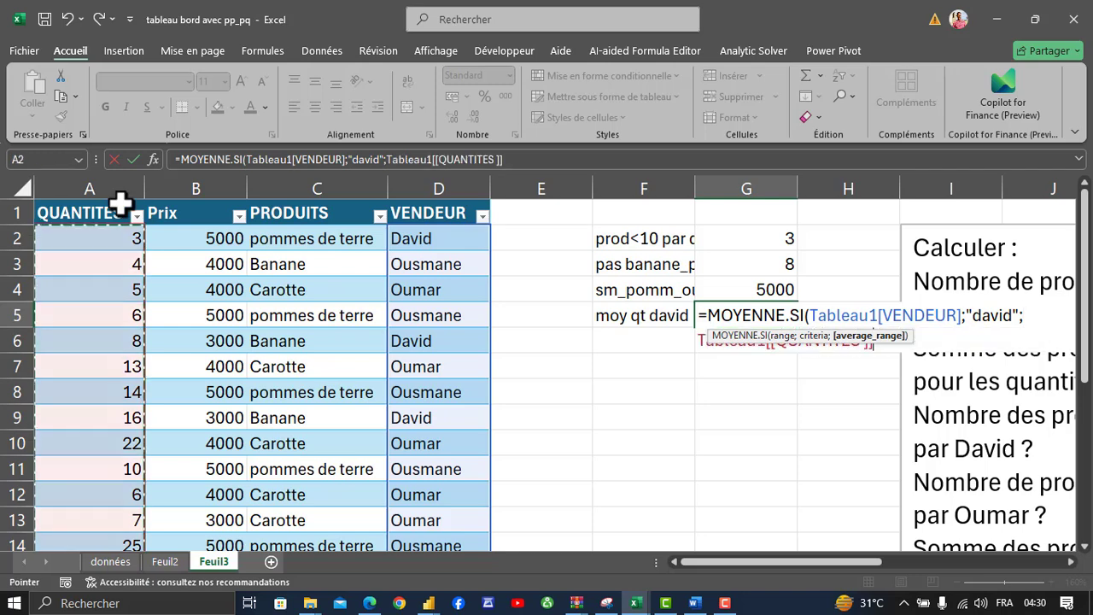
key("Return")
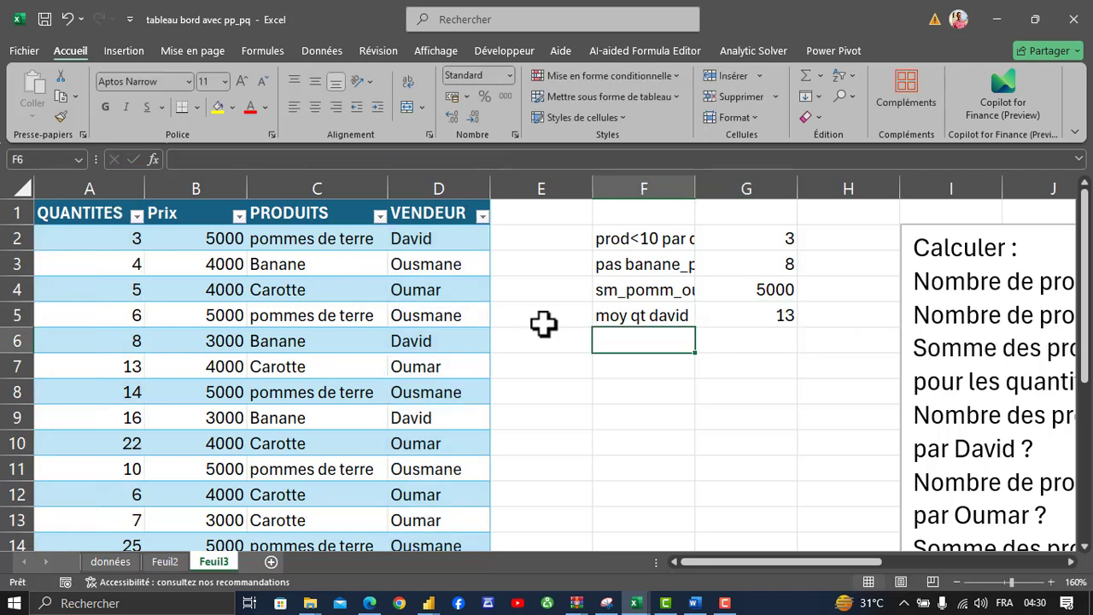
Check the completed average formula in G5 against the questions in the text box.
left_click(753, 315)
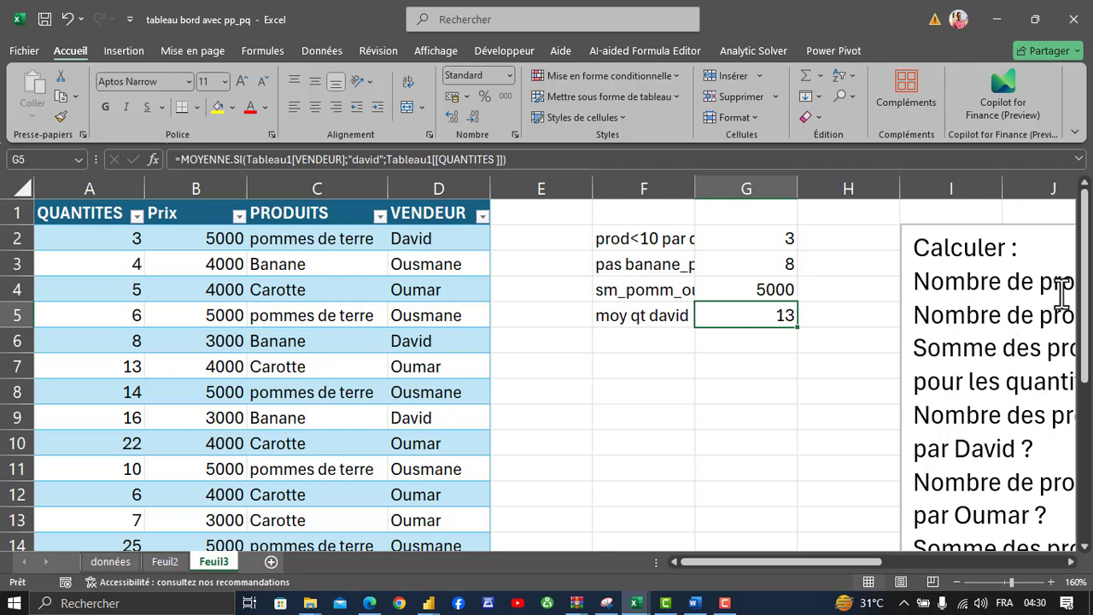
left_click_drag(1082, 317, 1083, 247)
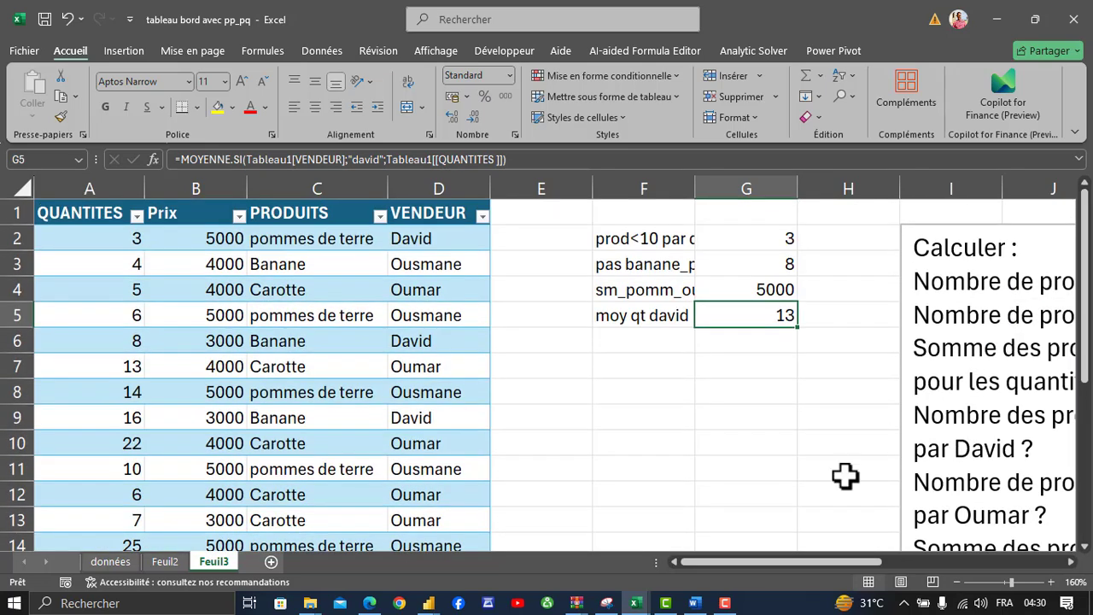
mouse_move(758, 561)
left_mouse_down()
mouse_move(888, 568)
mouse_move(749, 563)
left_mouse_up()
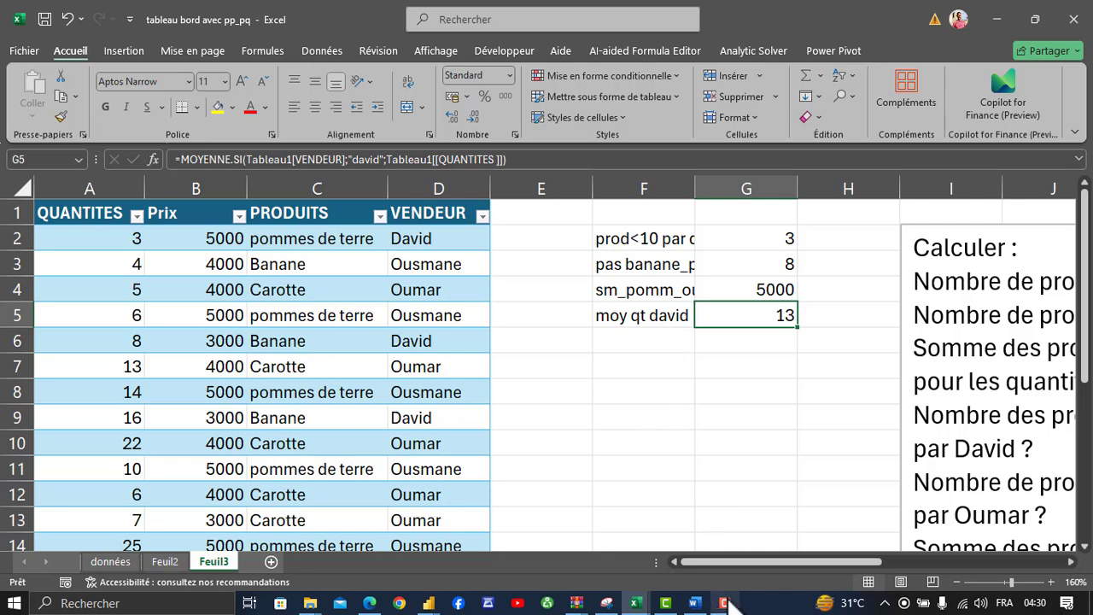
left_click(644, 340)
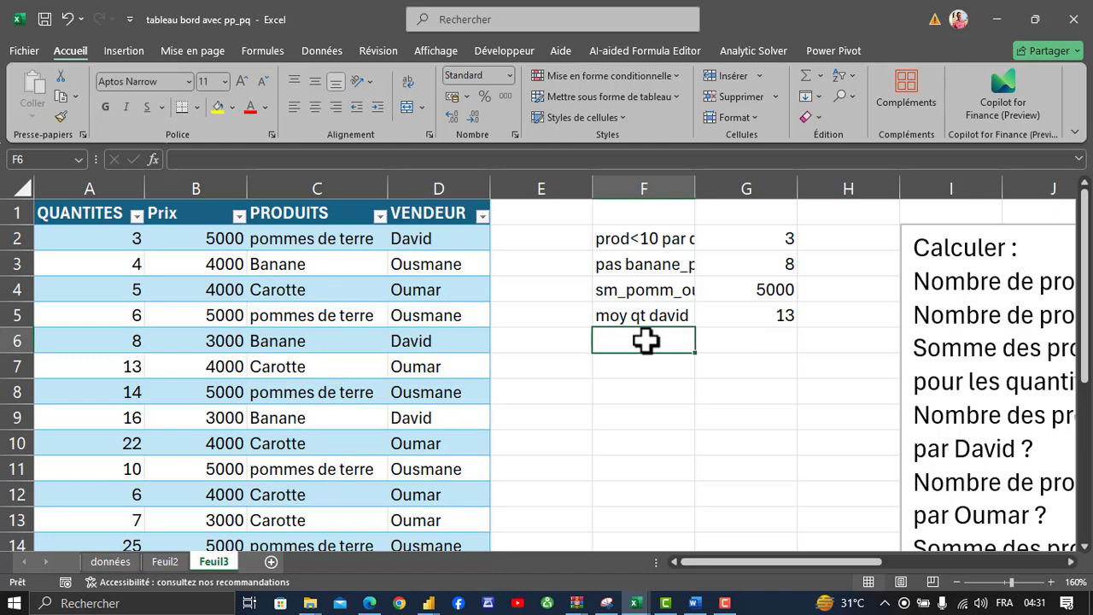